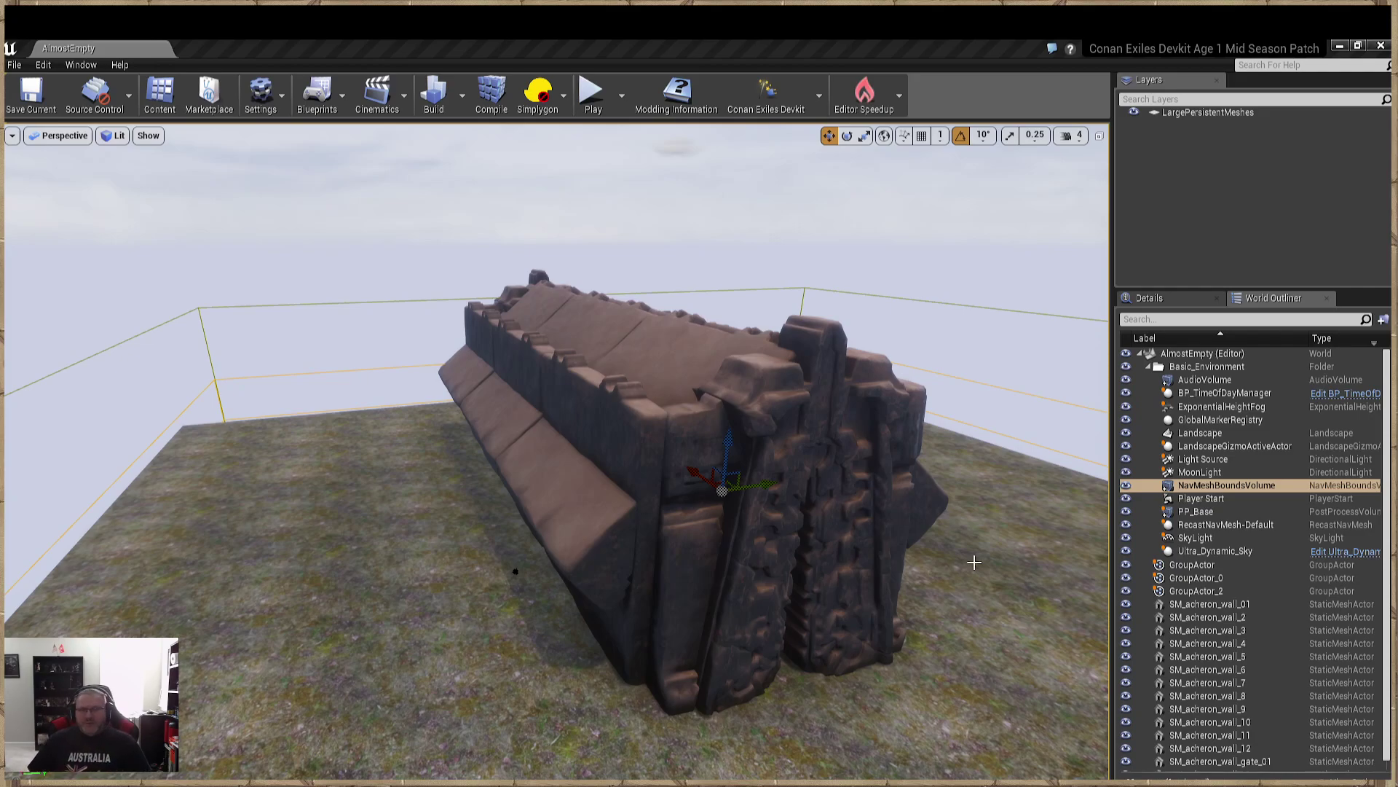
# Step: Save the current AlmostEmpty level containing the Acheron wall and gate structure
pyautogui.moveTo(640, 587); pyautogui.dragTo(605, 608, button='right')
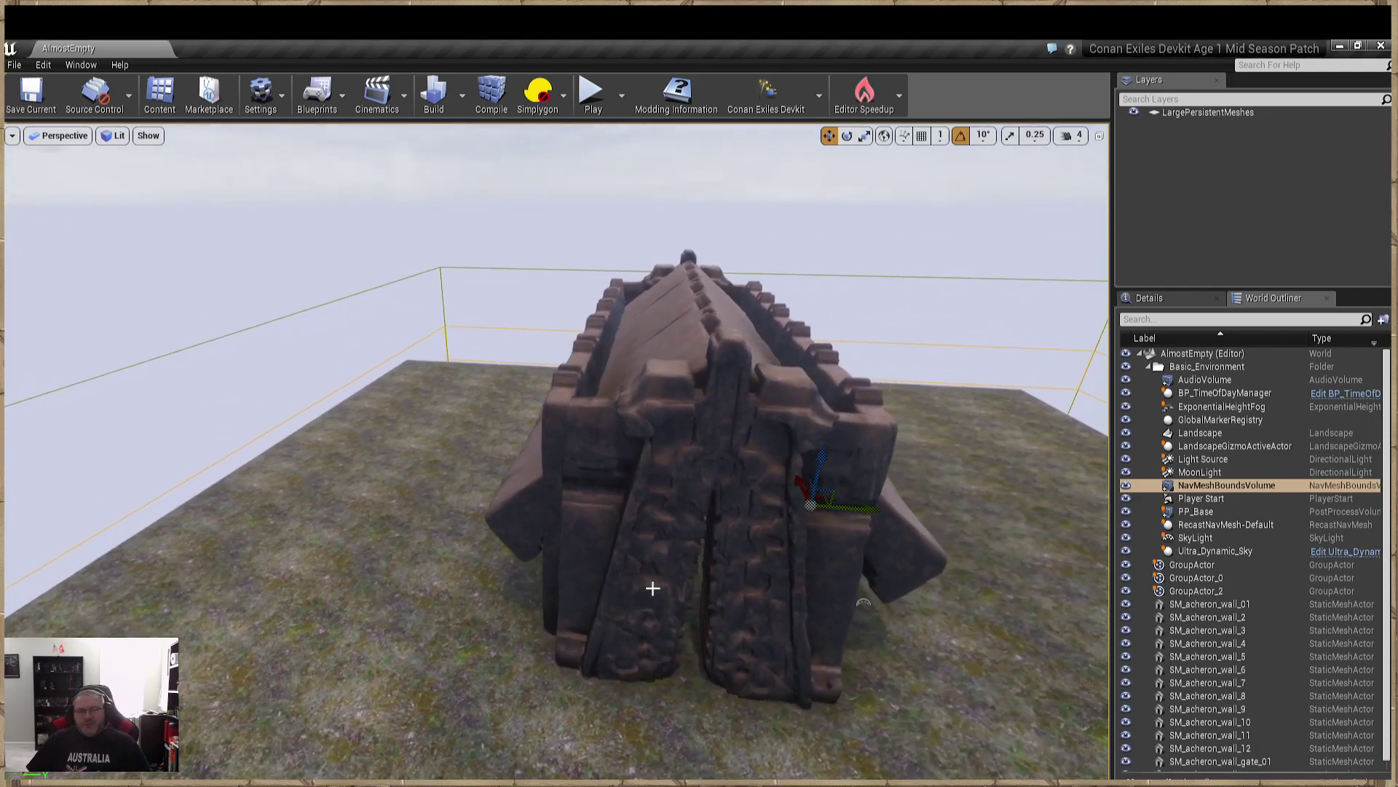
pyautogui.click(682, 716)
pyautogui.press('a')
pyautogui.moveTo(681, 717); pyautogui.dragTo(696, 685, button='right')
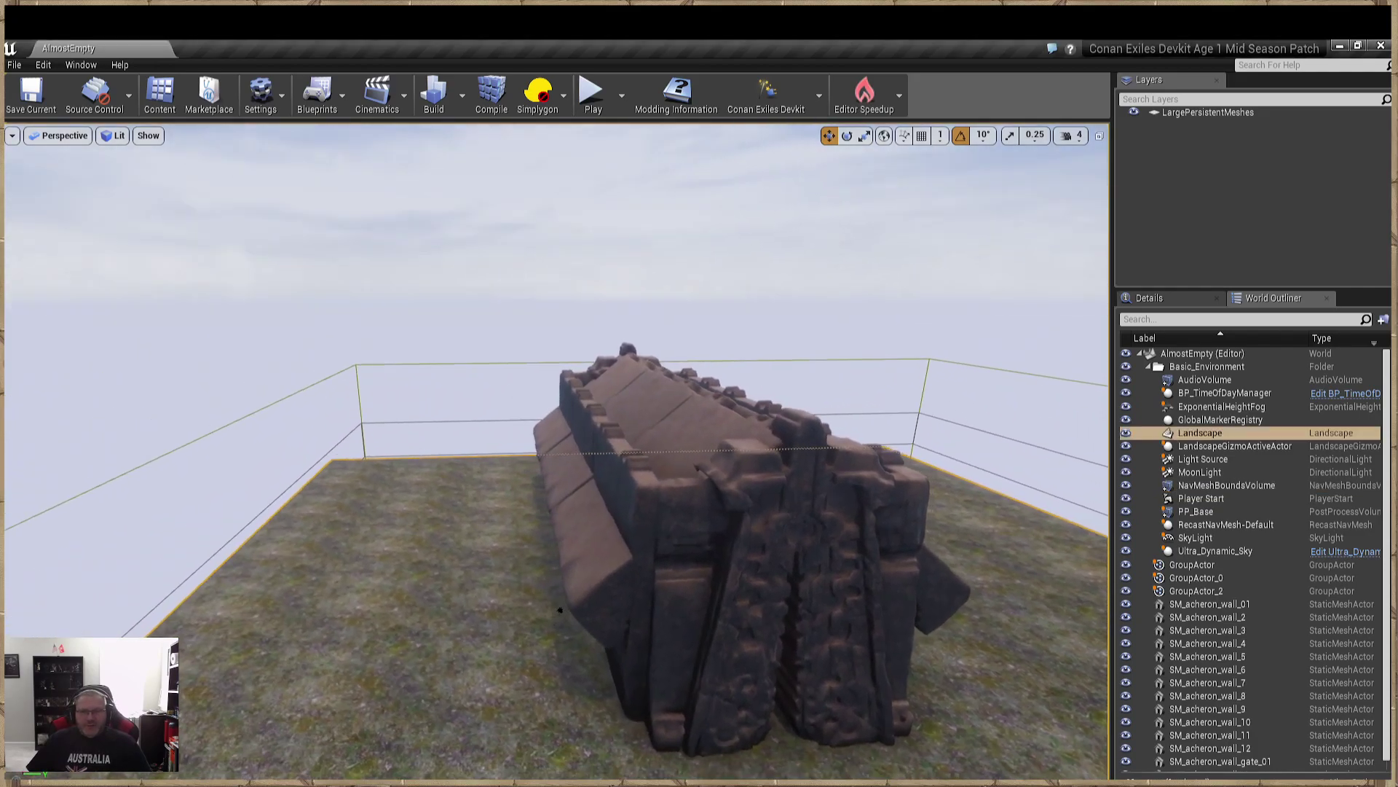
pyautogui.keyDown('alt'); pyautogui.moveTo(562, 611); pyautogui.dragTo(618, 603); pyautogui.keyUp('alt')
pyautogui.click(30, 96)
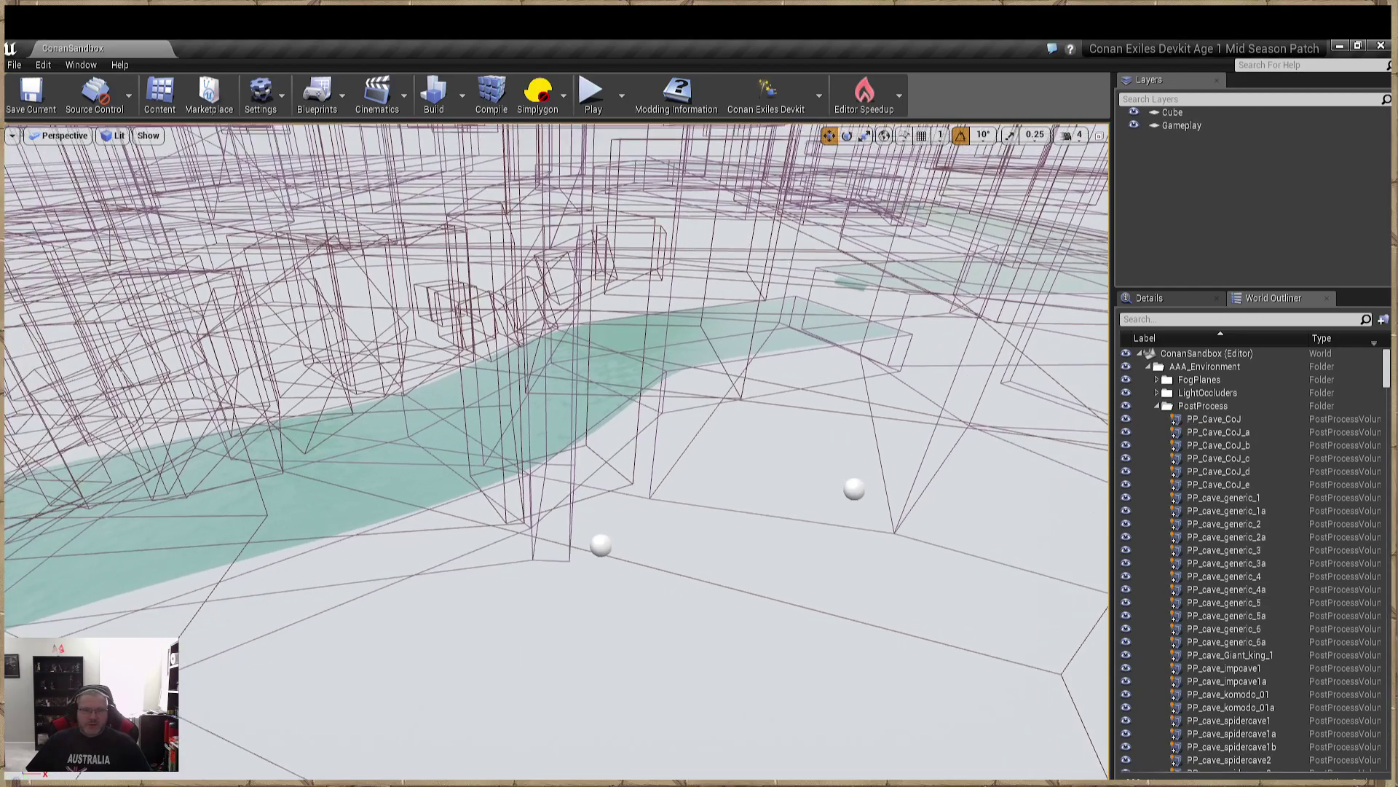
# Step: Set the viewport camera speed to 8 and survey the wireframe volumes in the ConanSandbox level
pyautogui.moveTo(683, 484); pyautogui.dragTo(510, 378, button='right')
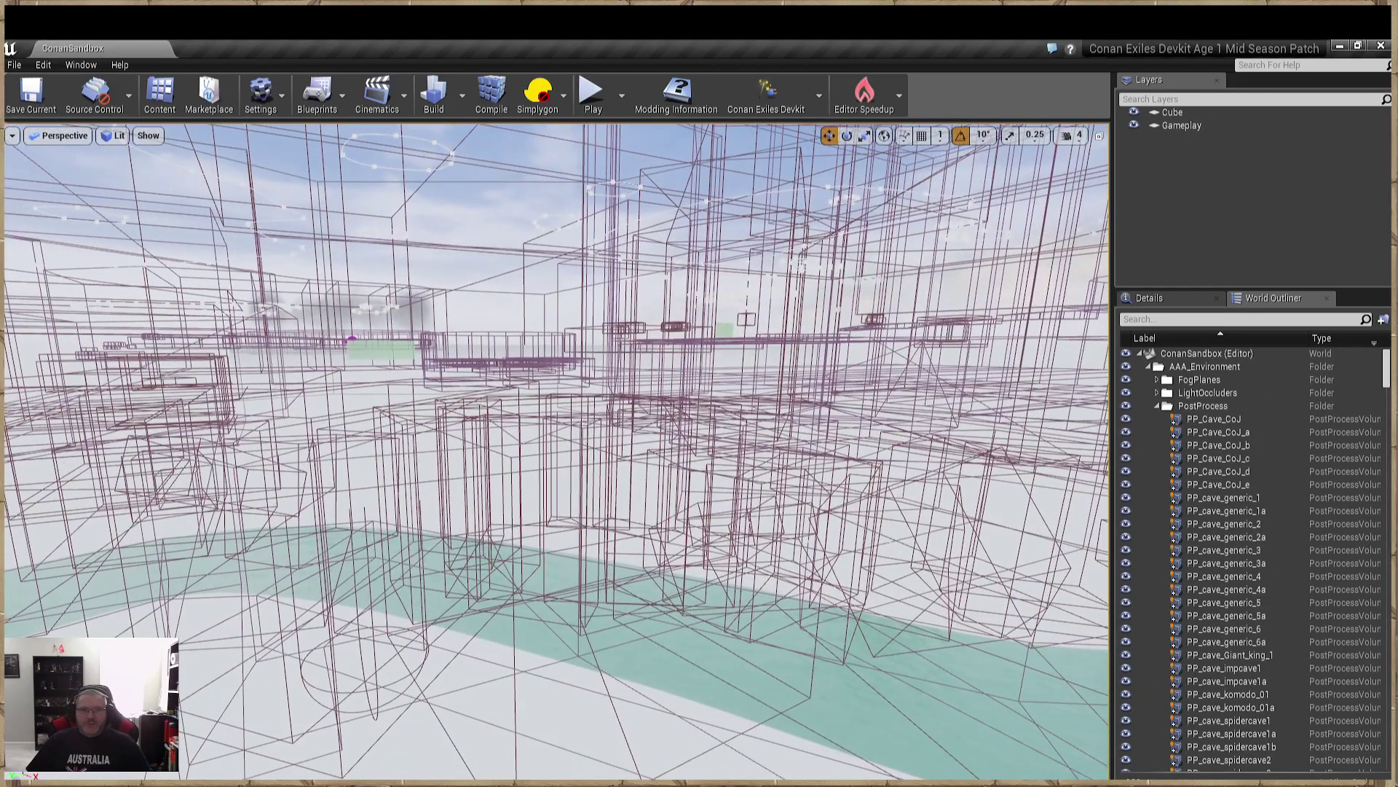
pyautogui.moveTo(684, 484); pyautogui.dragTo(465, 457, button='right')
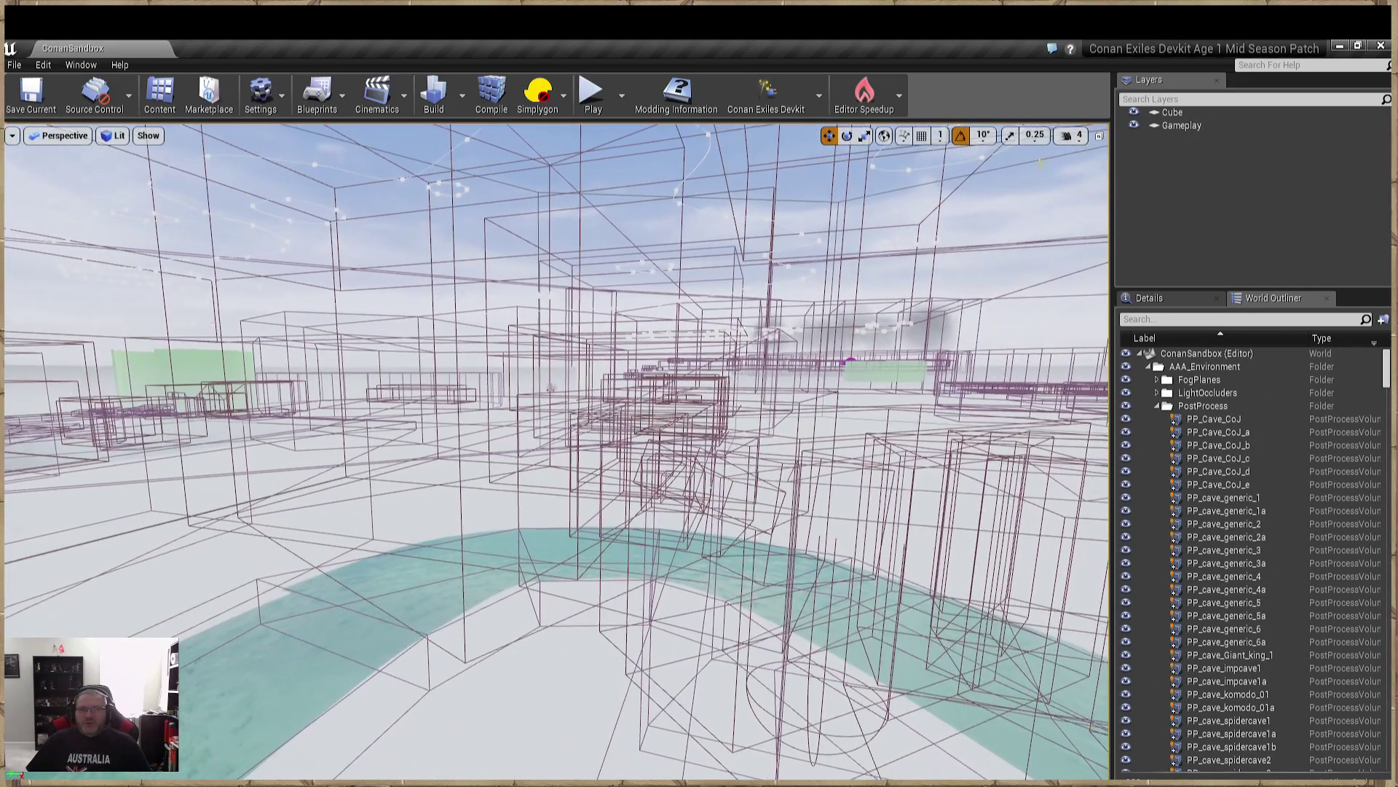
pyautogui.click(1068, 135)
pyautogui.moveTo(1102, 173); pyautogui.dragTo(1145, 180)
pyautogui.moveTo(827, 466); pyautogui.dragTo(1097, 408, button='right')
pyautogui.press('s')
pyautogui.press('w')
pyautogui.press('w')
pyautogui.press('w')
pyautogui.moveTo(590, 395); pyautogui.dragTo(453, 510, button='right')
pyautogui.press('s')
pyautogui.press('w')
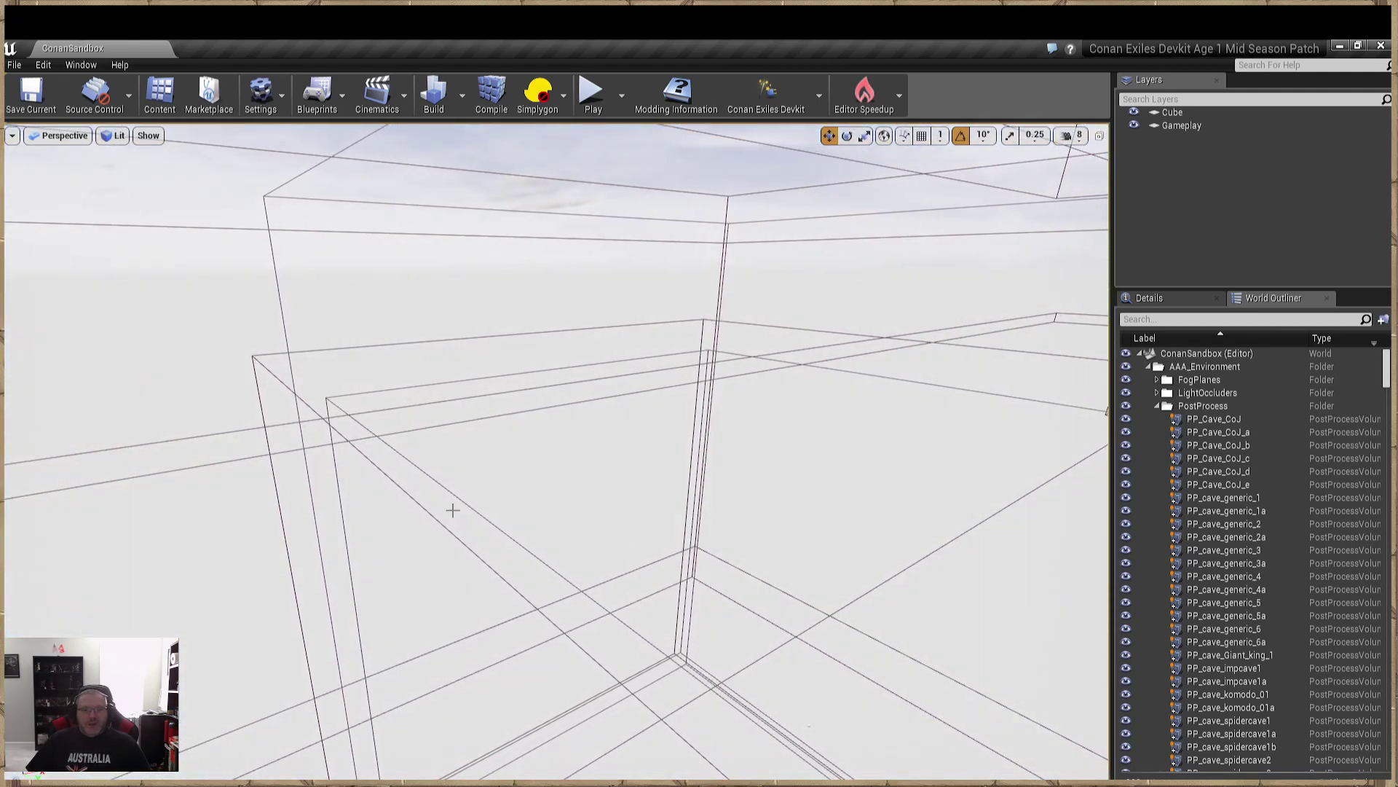
pyautogui.click(440, 521)
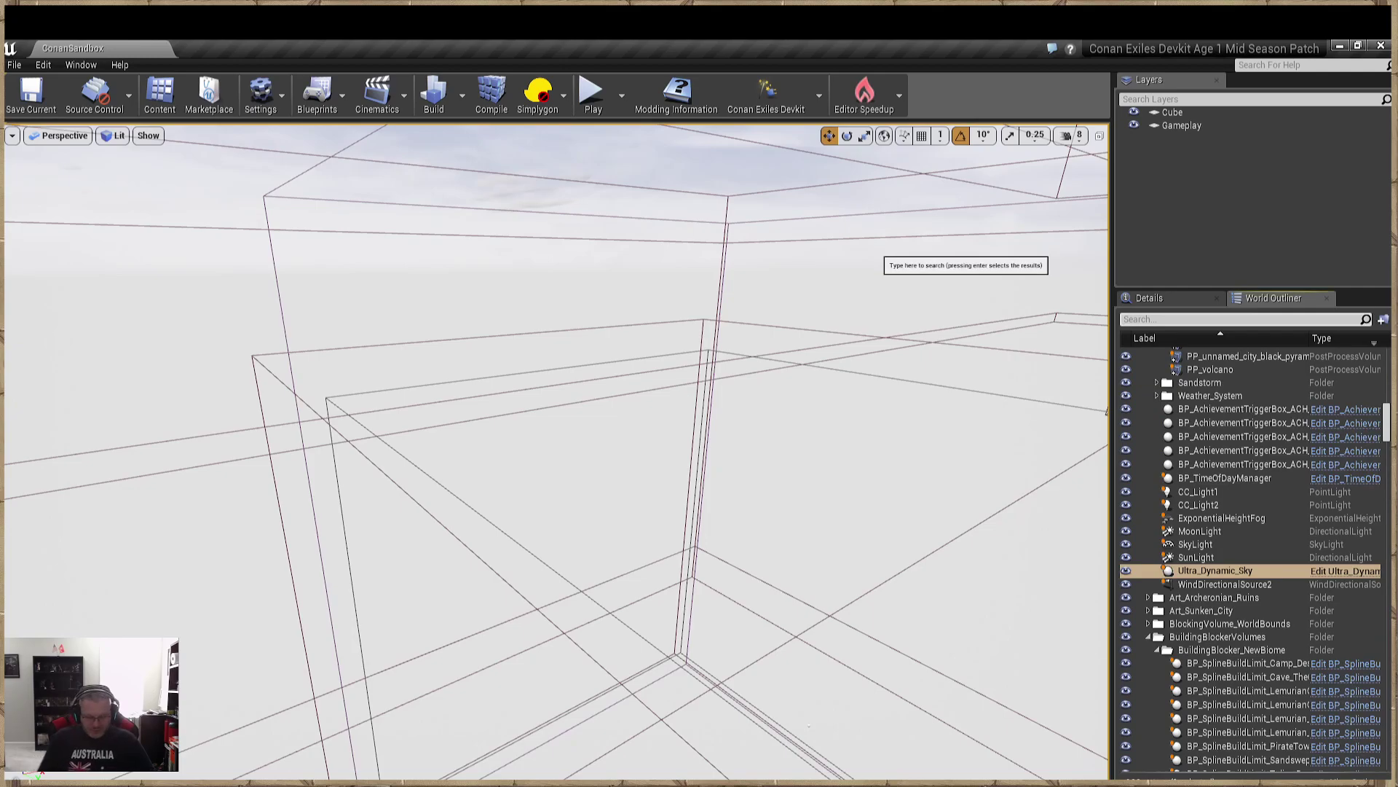
# Step: Filter the World Outliner for "PP" and locate the dungeon post-process volumes
pyautogui.write('PP')
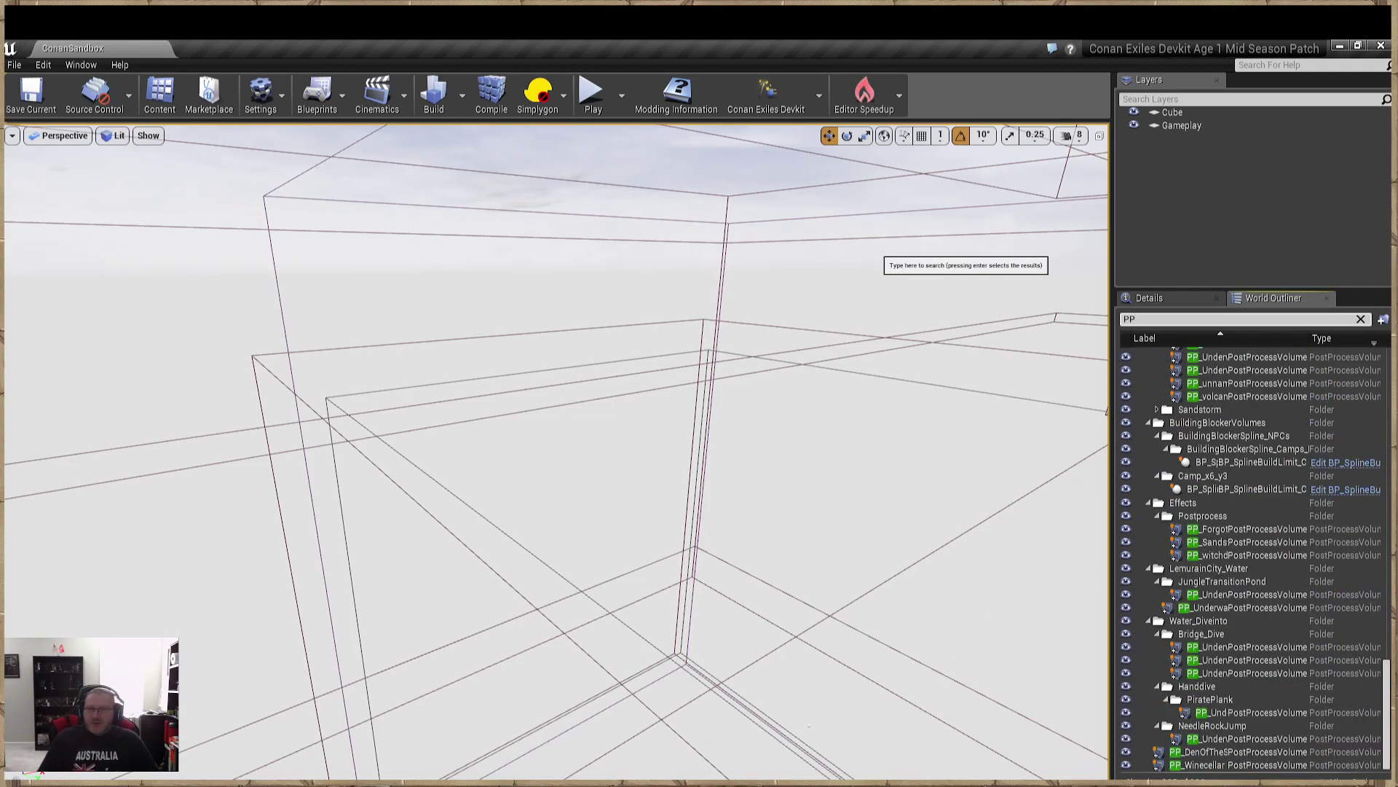
pyautogui.scroll(2, 1276, 416)
pyautogui.scroll(10, 1275, 419)
pyautogui.scroll(8, 1236, 421)
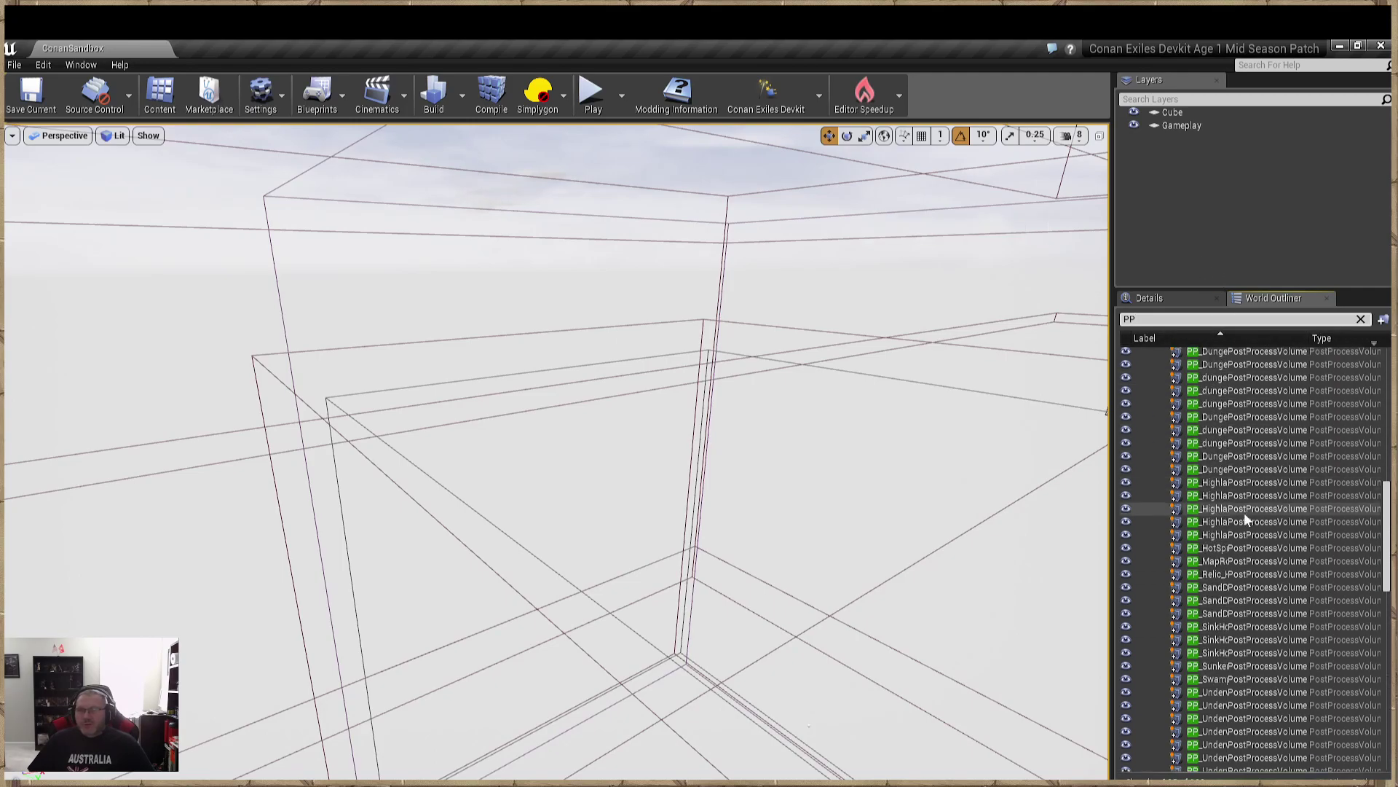
pyautogui.scroll(8, 1253, 510)
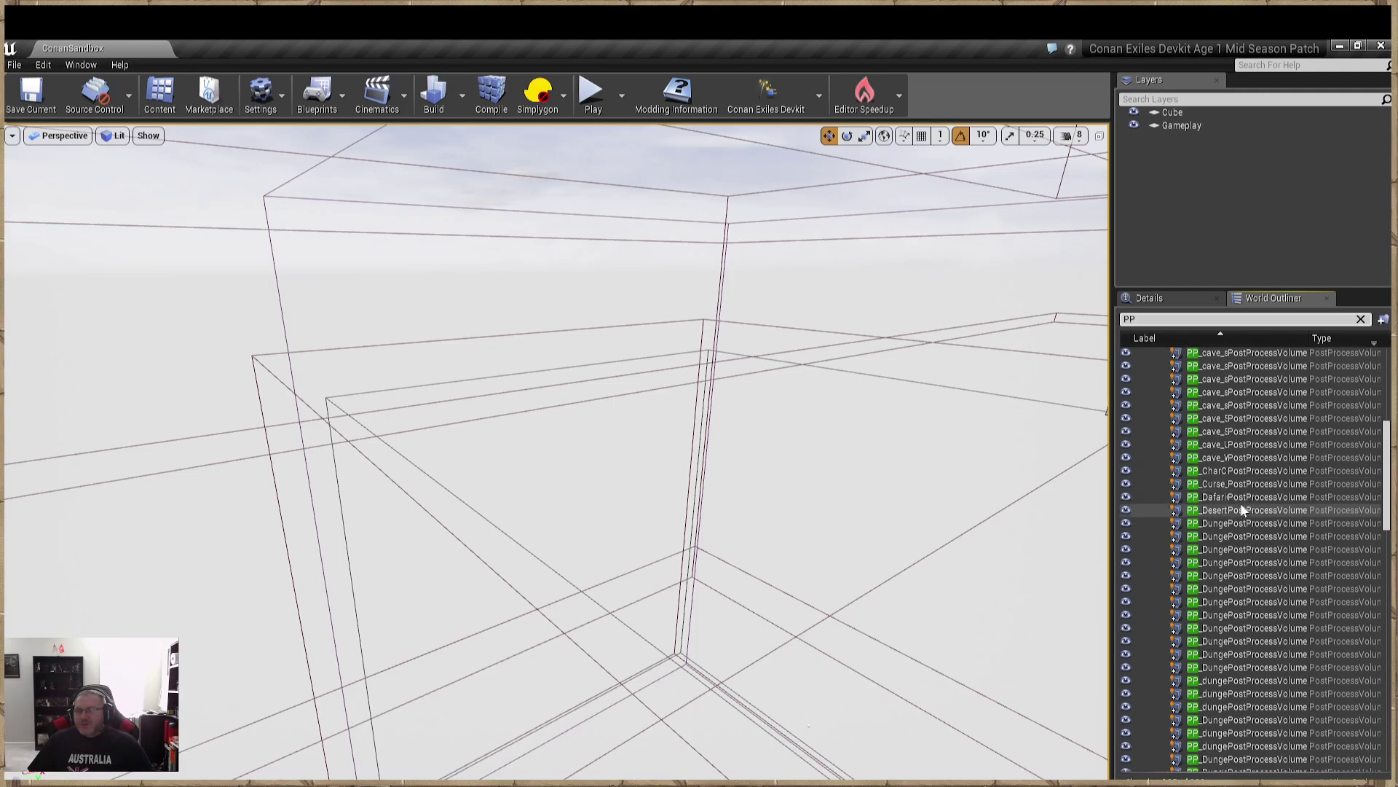
# Step: Check the dungeon post-process volumes one by one in the filtered World Outliner list
pyautogui.click(1225, 523)
pyautogui.click(1227, 536)
pyautogui.click(1229, 549)
pyautogui.click(1229, 562)
pyautogui.click(1230, 576)
pyautogui.click(1228, 589)
pyautogui.click(1228, 602)
pyautogui.click(1228, 614)
pyautogui.click(1228, 628)
pyautogui.click(1228, 641)
pyautogui.click(1228, 654)
pyautogui.click(1228, 667)
pyautogui.click(1228, 681)
# Step: Select the PP_dungeon_keep_1 post-process volume and copy it
pyautogui.click(1226, 696)
pyautogui.moveTo(984, 569); pyautogui.dragTo(1063, 605, button='right')
pyautogui.moveTo(616, 441); pyautogui.dragTo(616, 442, button='right')
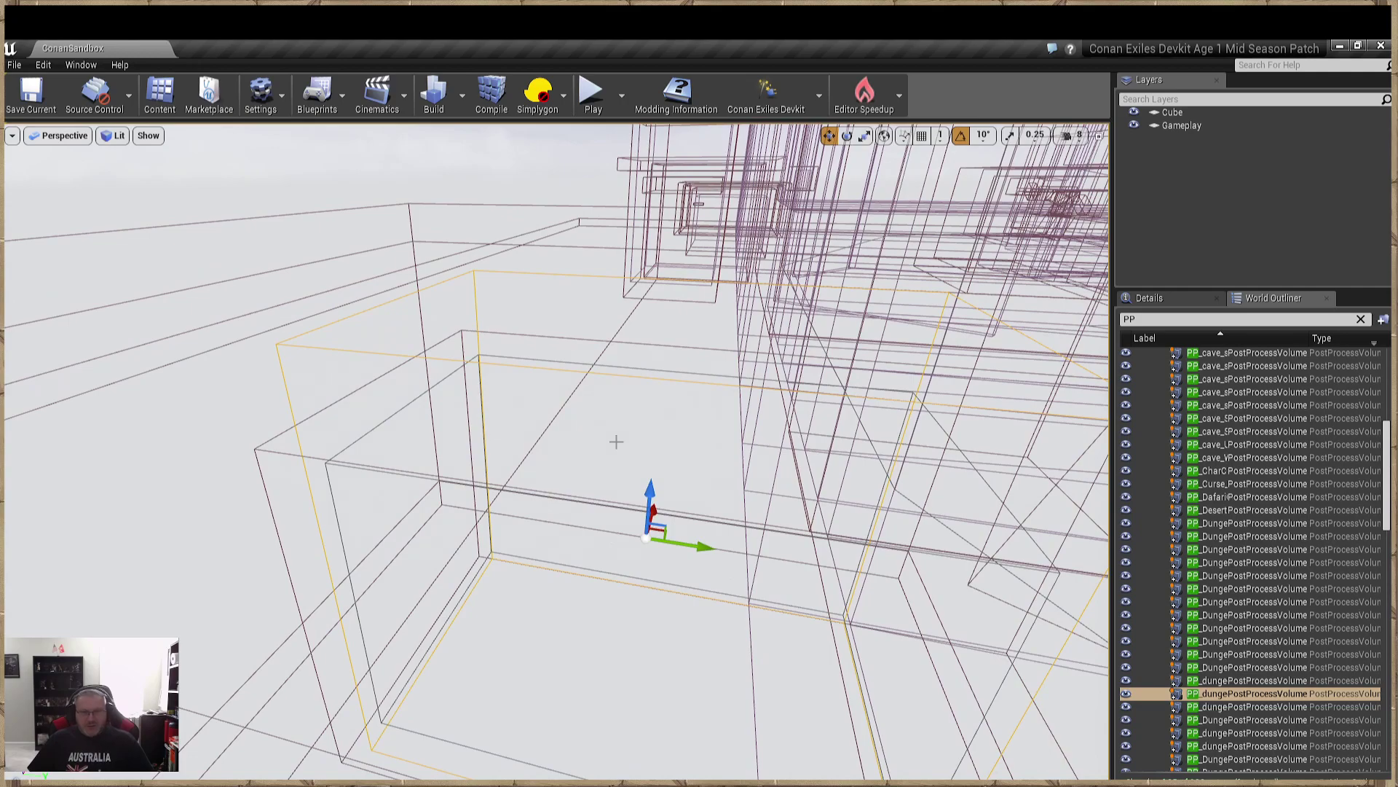
pyautogui.moveTo(616, 442); pyautogui.dragTo(673, 411, button='right')
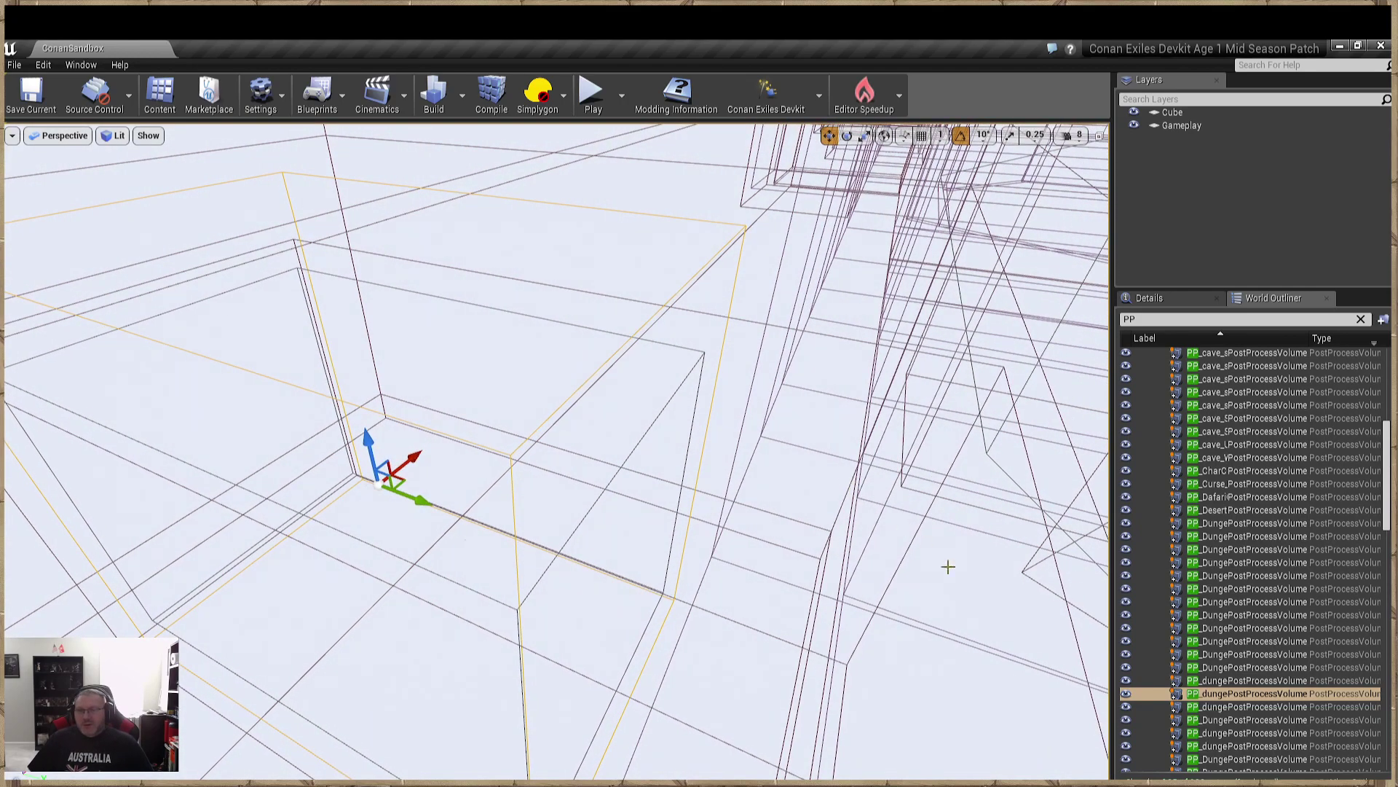
pyautogui.rightClick(1152, 695)
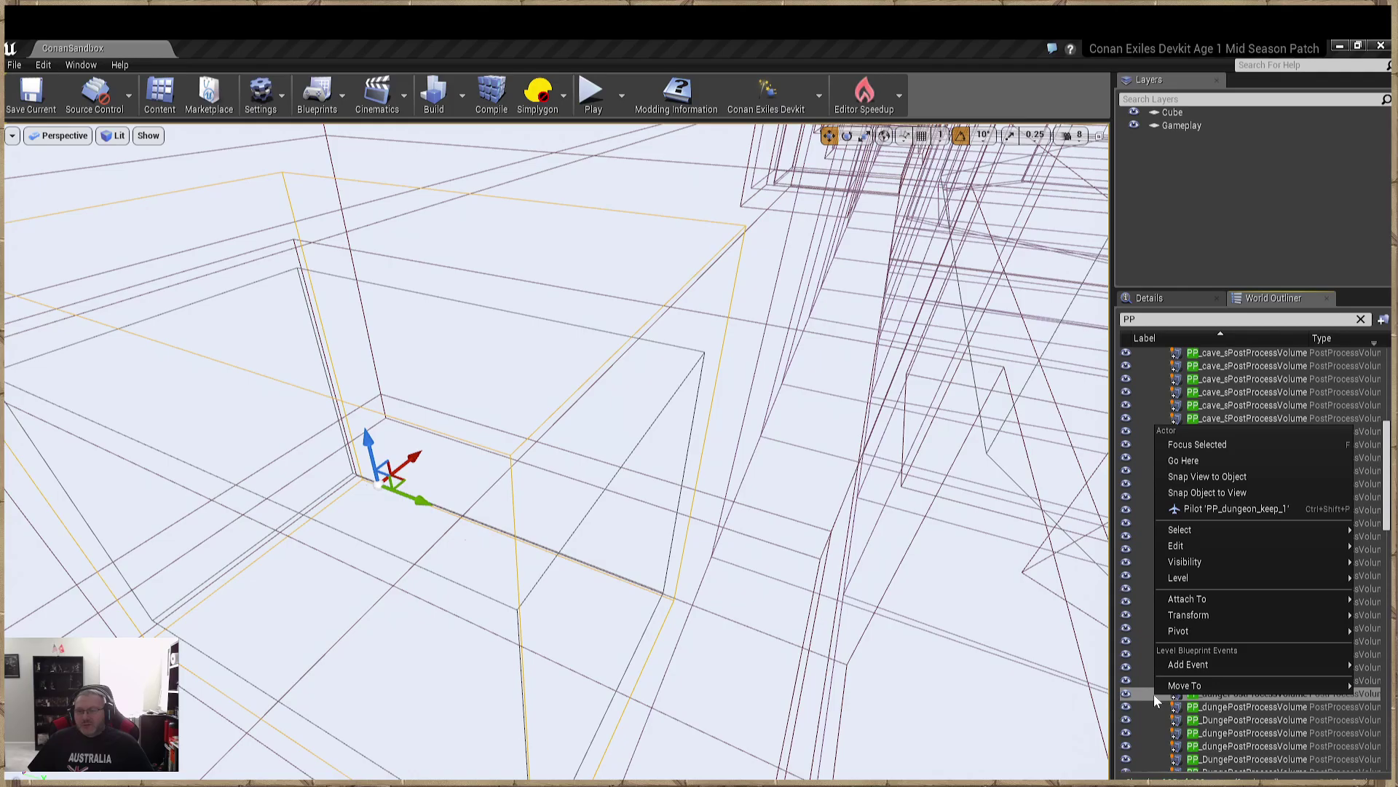
pyautogui.moveTo(1180, 545)
pyautogui.click(1084, 563)
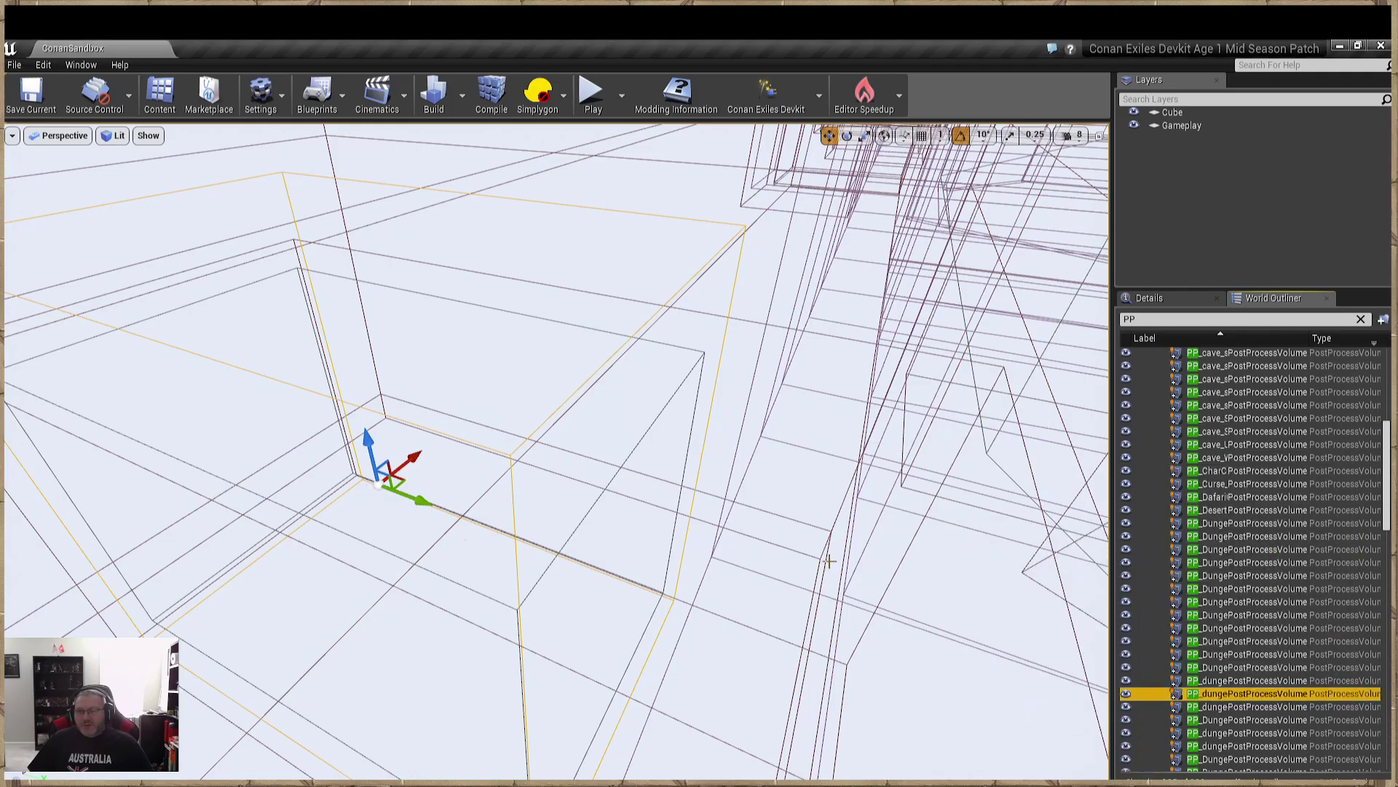
# Step: Deselect the volume and clear the "PP" filter from the World Outliner
pyautogui.moveTo(585, 520); pyautogui.dragTo(658, 552, button='right')
pyautogui.click(659, 552)
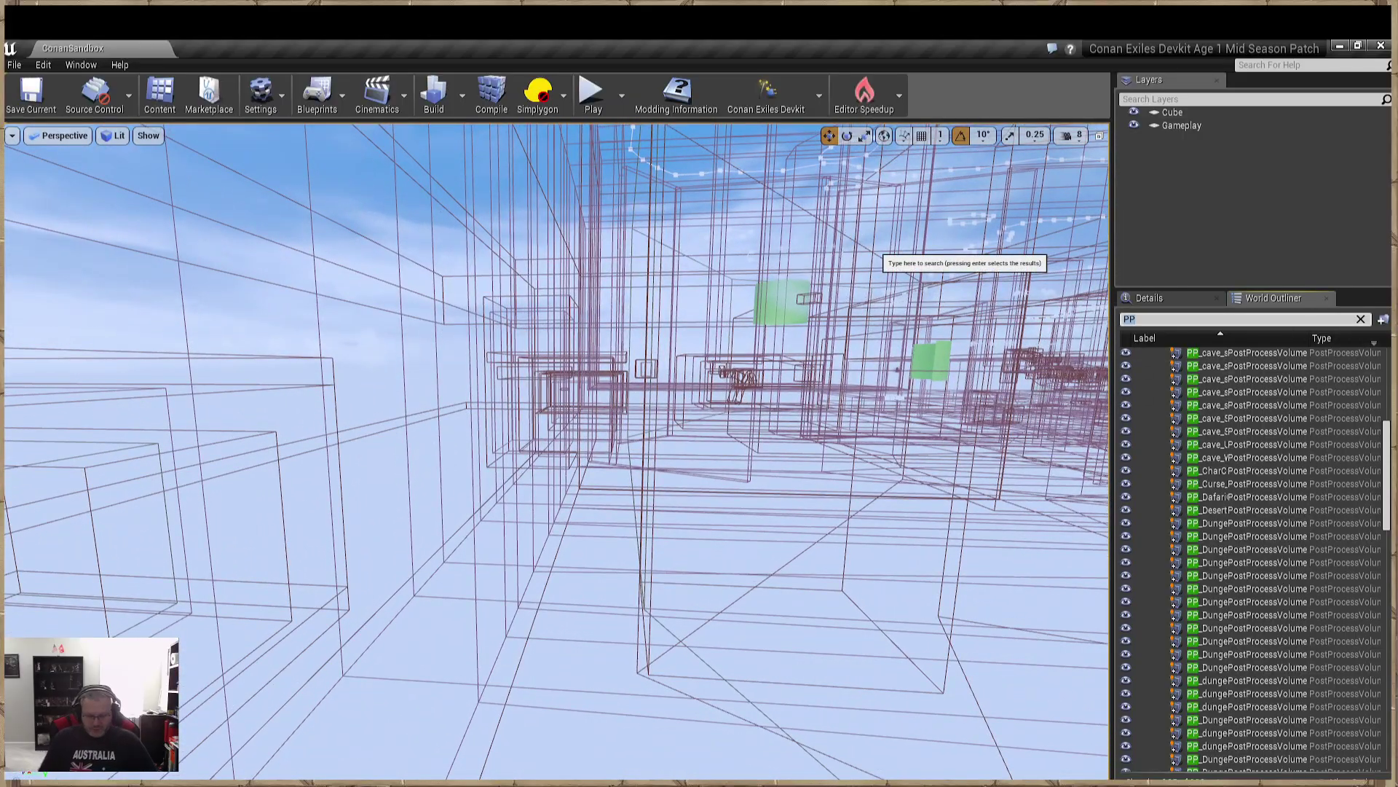
pyautogui.click(1360, 319)
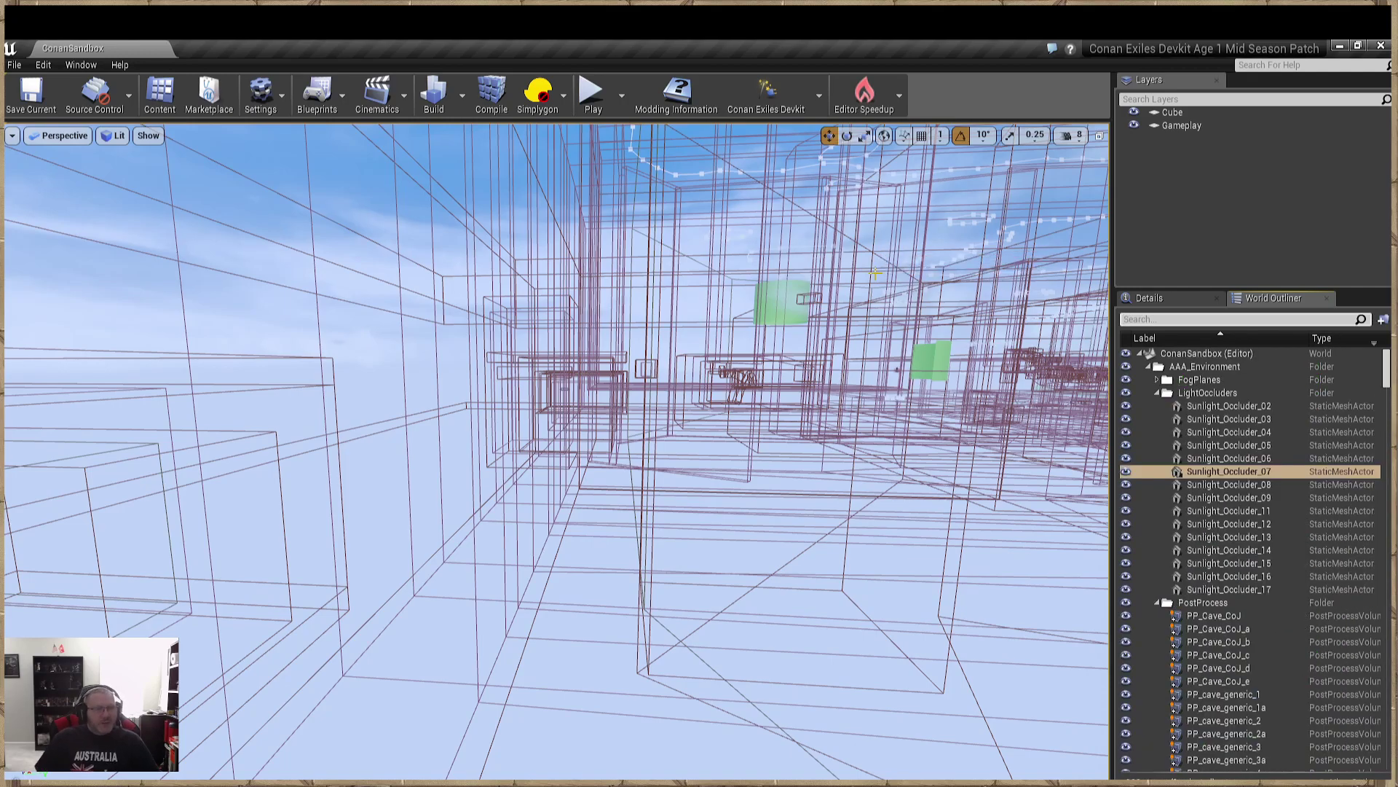
pyautogui.click(80, 65)
pyautogui.click(109, 142)
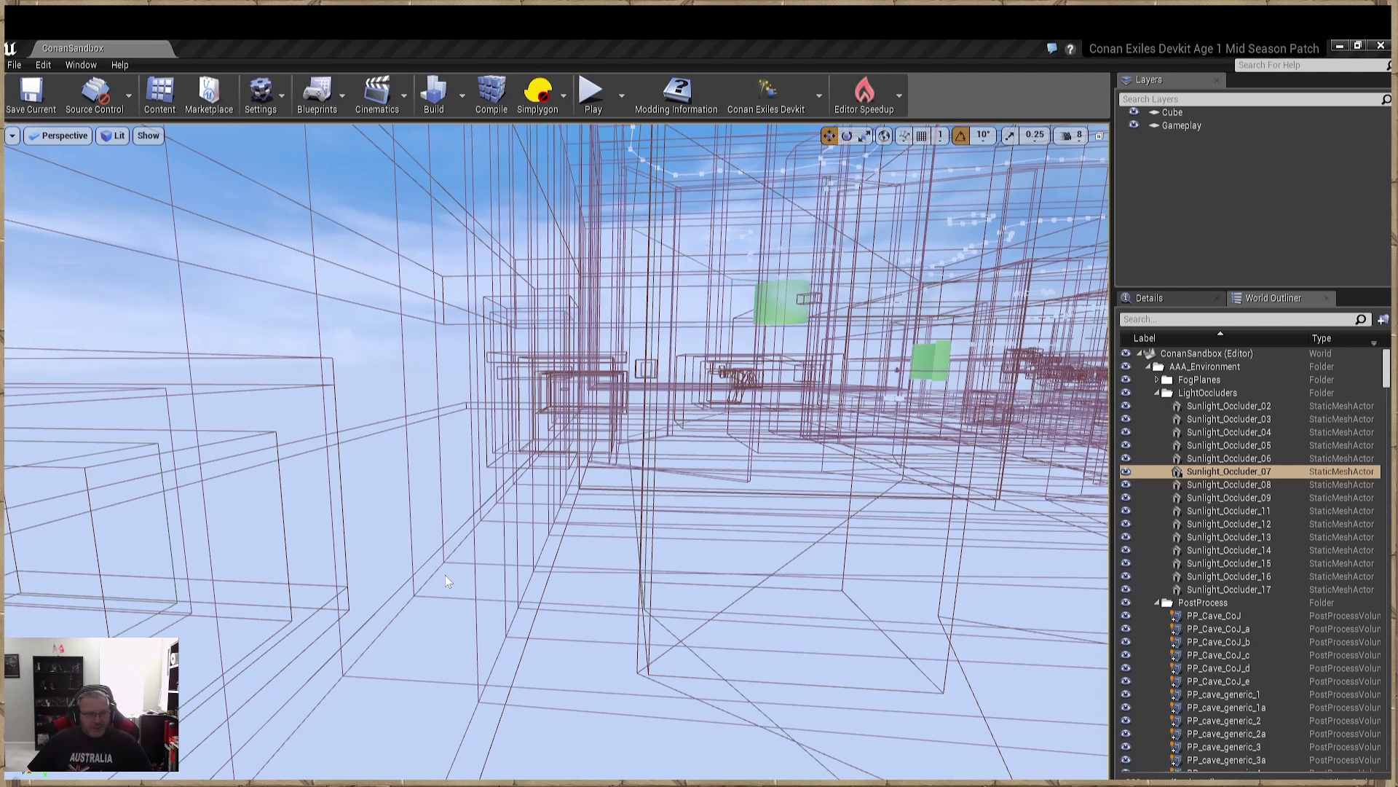
# Step: Explore the level to reach the stone dungeon interior with the statue above the steps
pyautogui.moveTo(451, 577); pyautogui.dragTo(306, 539, button='right')
pyautogui.moveTo(575, 530); pyautogui.dragTo(736, 532, button='right')
pyautogui.click(575, 531)
pyautogui.moveTo(524, 546); pyautogui.dragTo(832, 345, button='right')
pyautogui.moveTo(269, 351); pyautogui.dragTo(655, 437, button='right')
pyautogui.moveTo(778, 336); pyautogui.dragTo(522, 438, button='right')
pyautogui.moveTo(630, 434); pyautogui.dragTo(822, 440, button='right')
# Step: Set the viewport camera speed to 4 and examine the dungeon's ambient point lights and post-processed look
pyautogui.click(1073, 136)
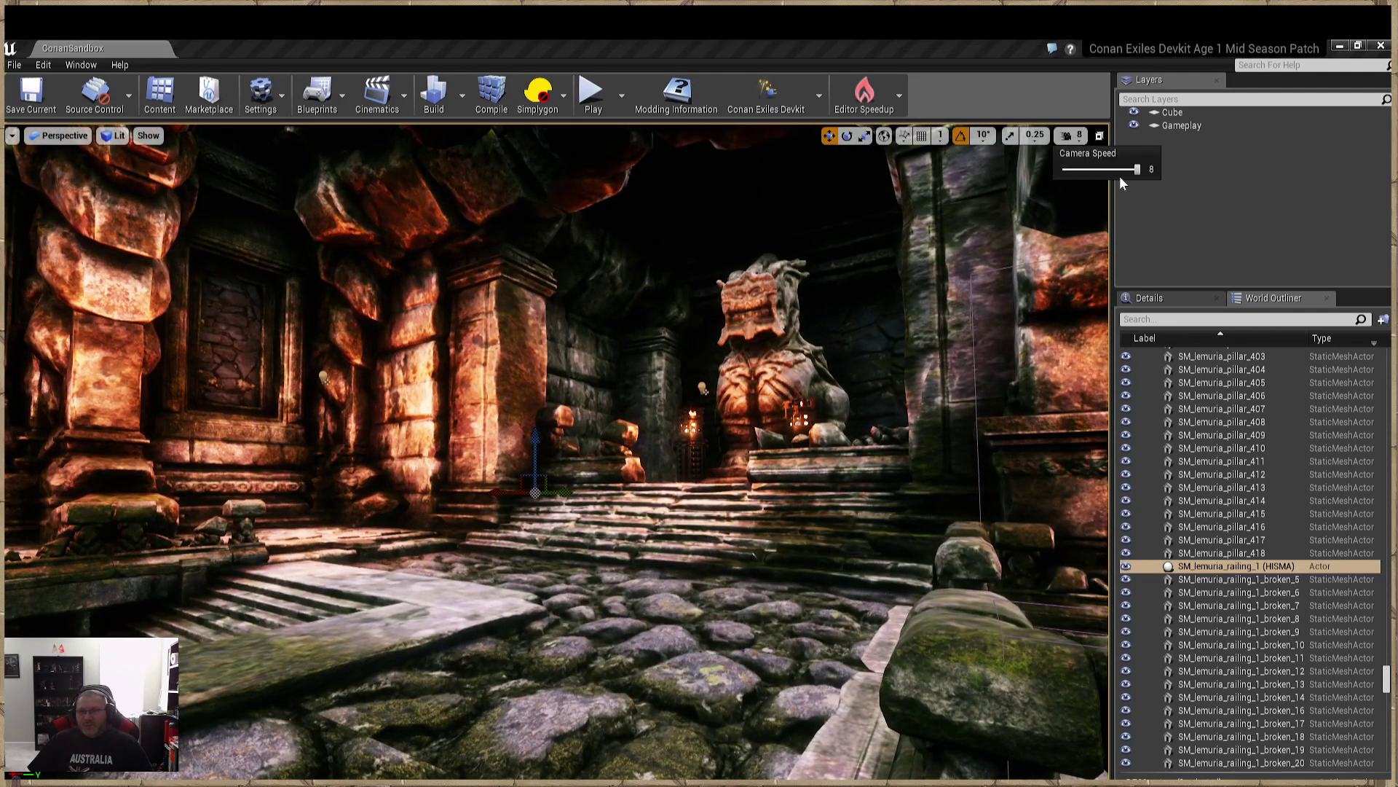
pyautogui.moveTo(656, 437)
pyautogui.mouseDown(button='right')
pyautogui.moveTo(451, 437)
pyautogui.moveTo(342, 415)
pyautogui.moveTo(393, 408)
pyautogui.moveTo(604, 437)
pyautogui.moveTo(659, 408)
pyautogui.moveTo(668, 445)
pyautogui.mouseUp(button='right')
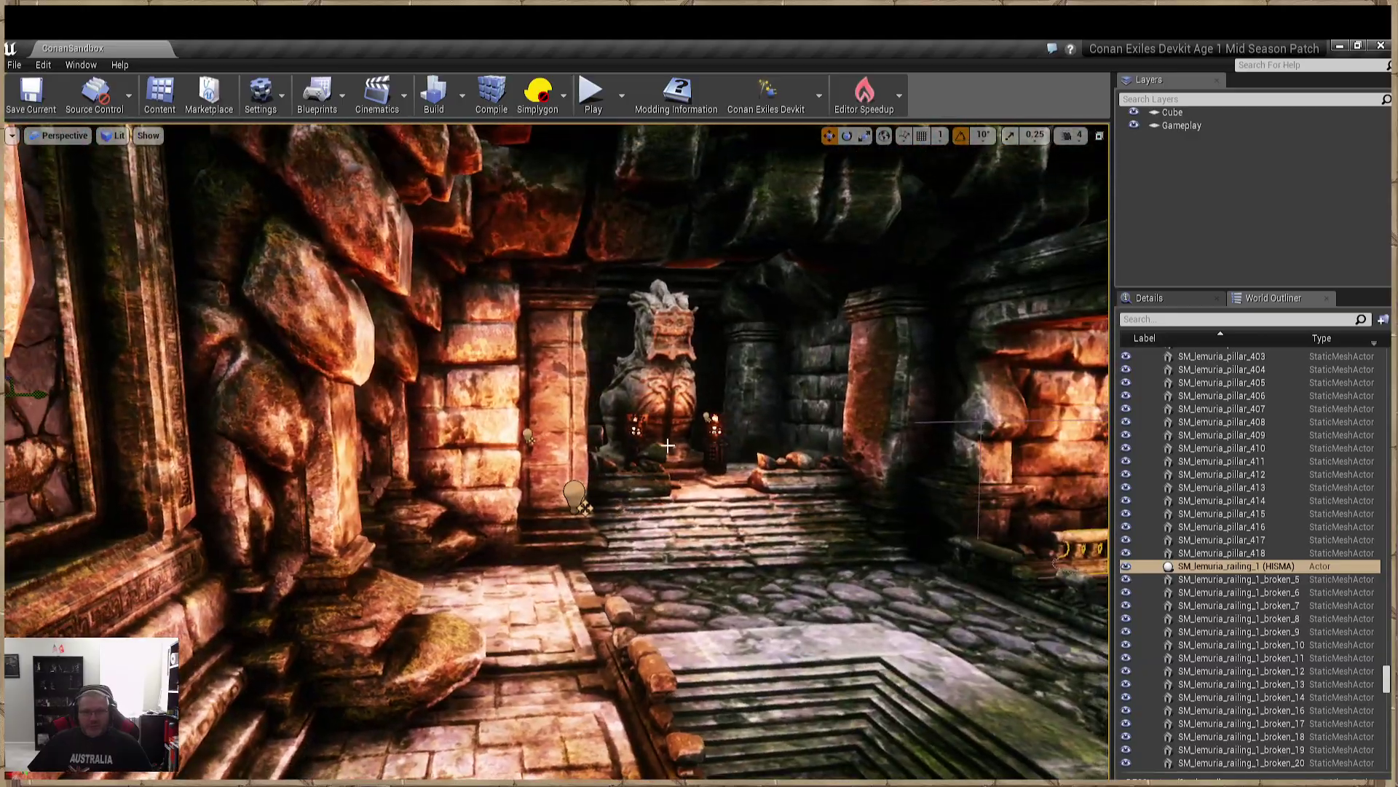
pyautogui.click(574, 490)
pyautogui.moveTo(574, 490); pyautogui.dragTo(495, 385, button='right')
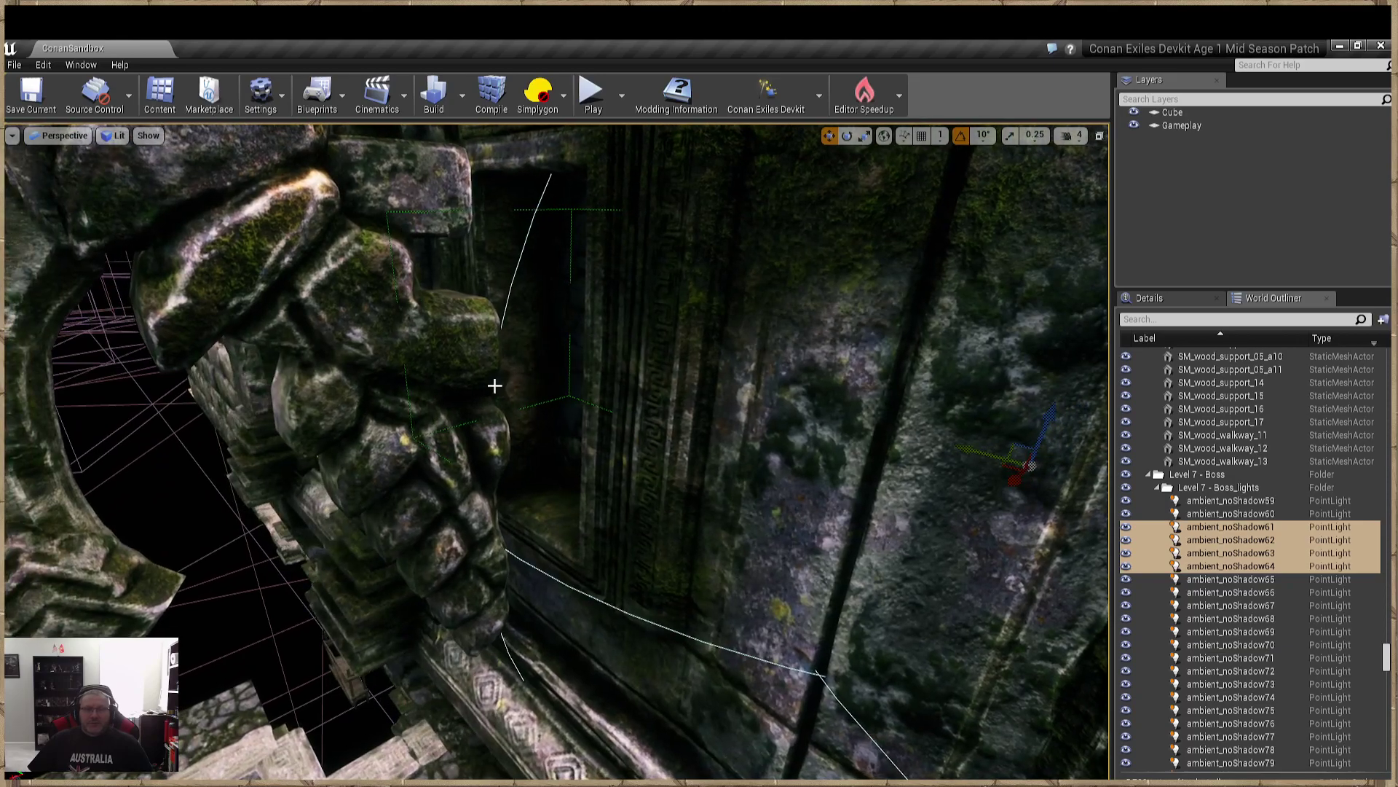
pyautogui.click(495, 385)
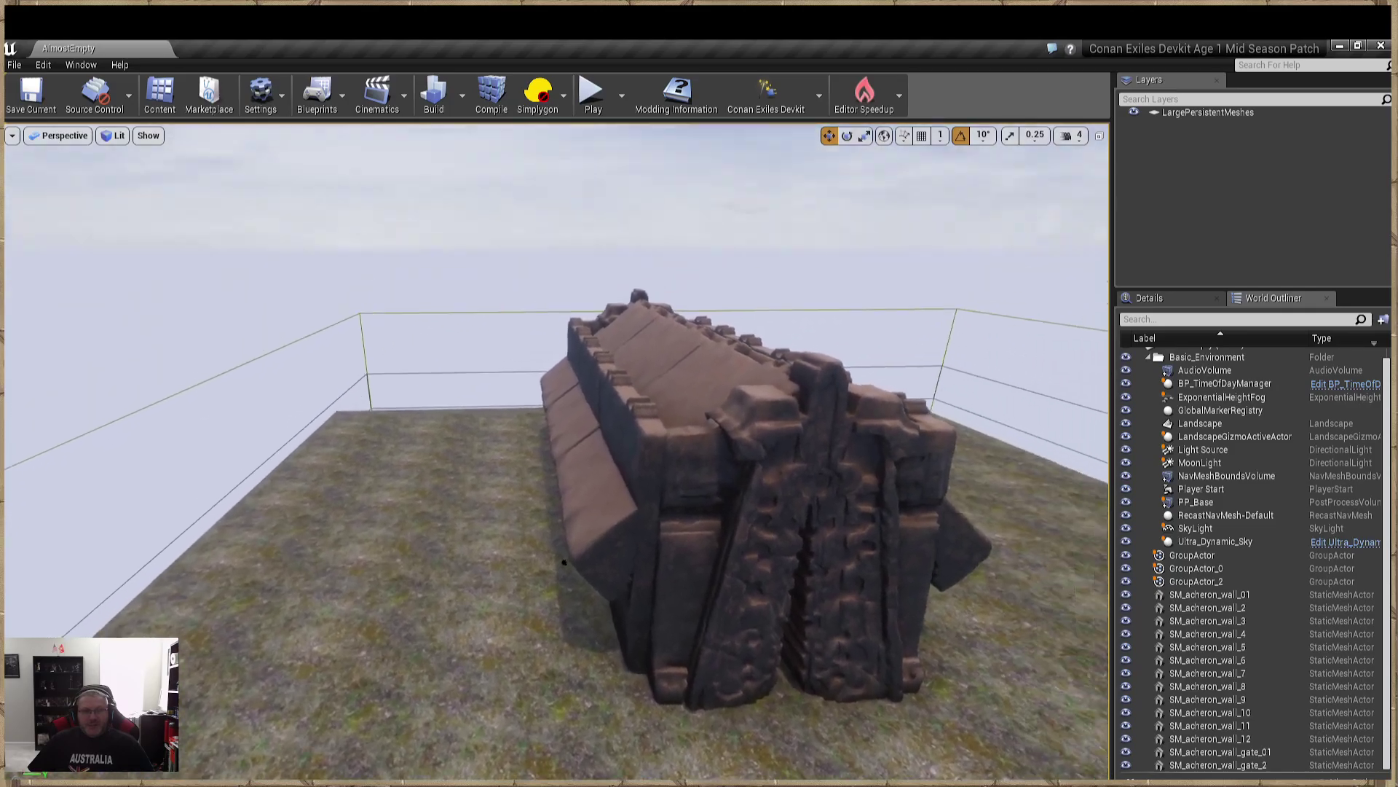
# Step: Paste the copied PP_dungeon_keep_1 volume onto the landscape of the AlmostEmpty level
pyautogui.moveTo(564, 563); pyautogui.dragTo(586, 380, button='right')
pyautogui.press('w')
pyautogui.press('w')
pyautogui.press('s')
pyautogui.press('s')
pyautogui.press('d')
pyautogui.press('s')
pyautogui.rightClick(528, 555)
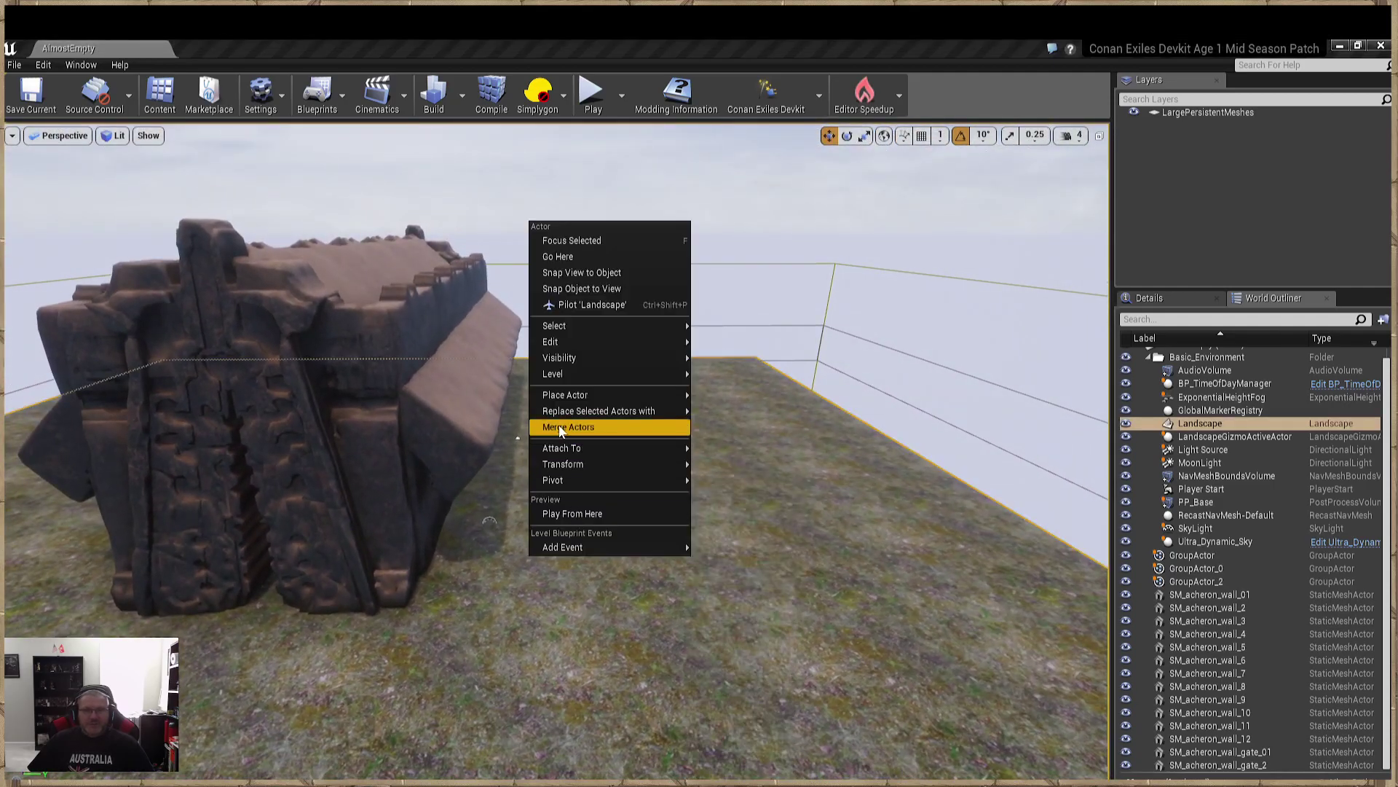
pyautogui.moveTo(570, 345)
pyautogui.click(747, 380)
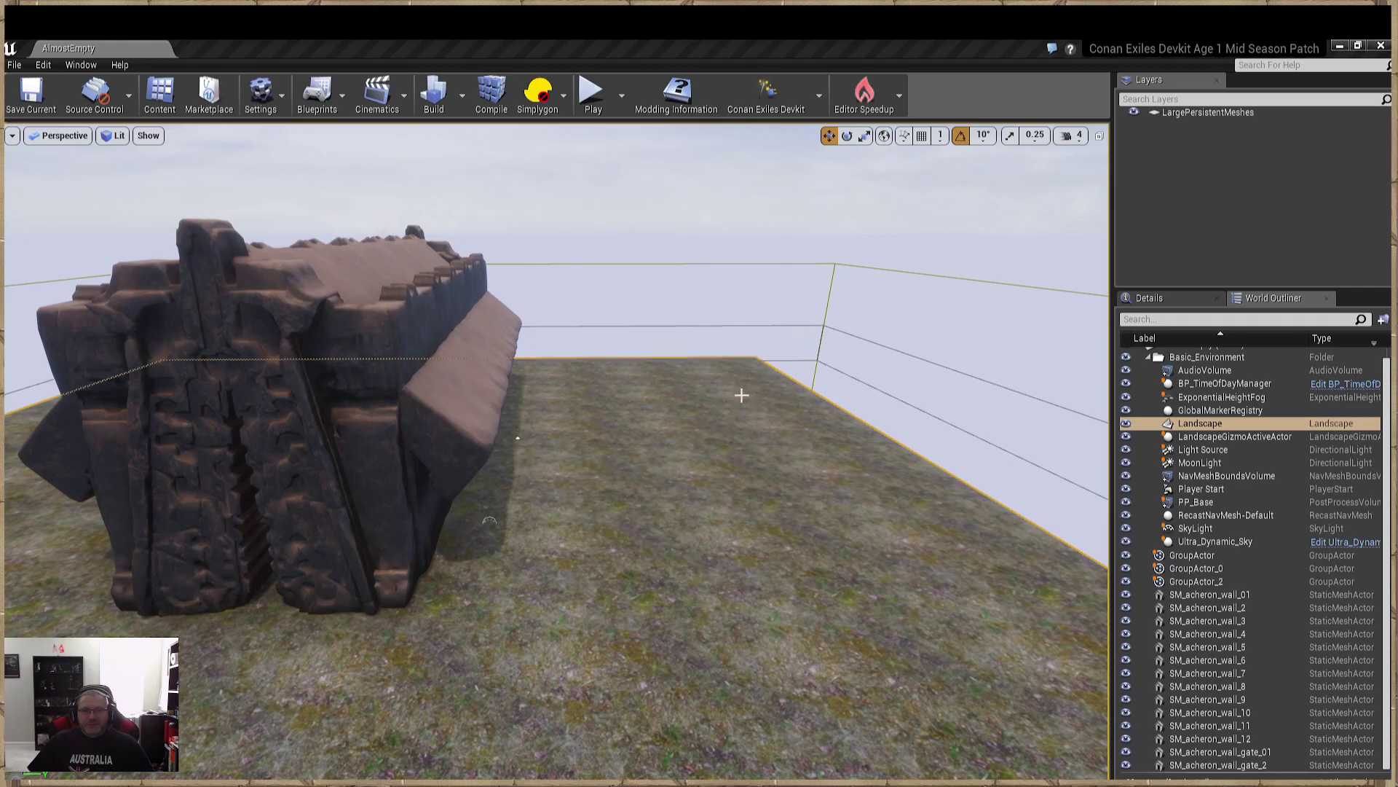
# Step: Position the pasted post-process volume so it affects the interior of the wall corridor
pyautogui.moveTo(742, 393); pyautogui.dragTo(576, 368, button='right')
pyautogui.press('s')
pyautogui.press('a')
pyautogui.press('w')
pyautogui.press('w')
pyautogui.press('s')
pyautogui.press('w')
pyautogui.press('w')
pyautogui.moveTo(624, 491); pyautogui.dragTo(690, 510)
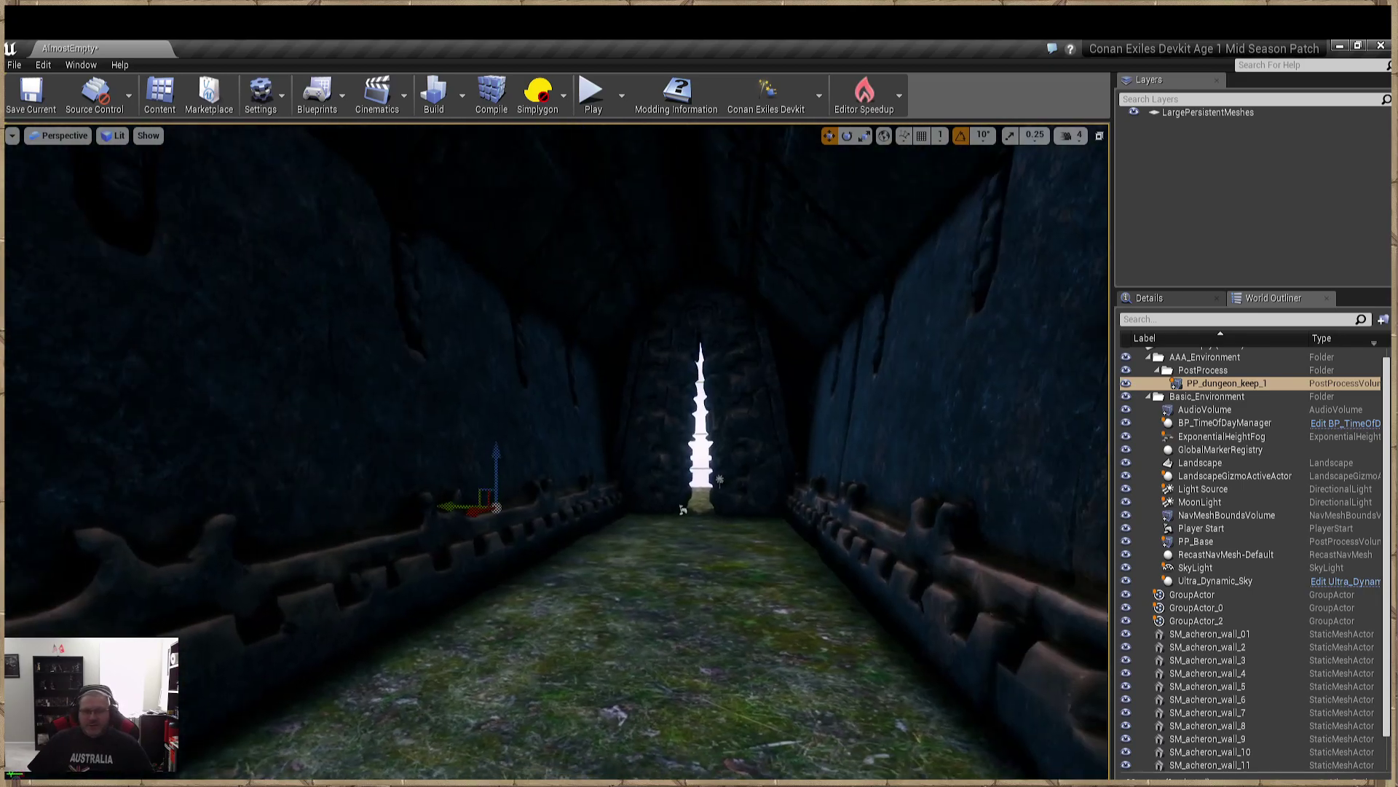
# Step: Filter the details of PP_dungeon_keep_1 for "bri" and set its auto exposure Min Brightness to about 1.1
pyautogui.press('w')
pyautogui.moveTo(557, 451); pyautogui.dragTo(932, 512, button='right')
pyautogui.moveTo(612, 512)
pyautogui.mouseDown(button='right')
pyautogui.moveTo(714, 510)
pyautogui.moveTo(605, 488)
pyautogui.moveTo(606, 508)
pyautogui.mouseUp(button='right')
pyautogui.press('w')
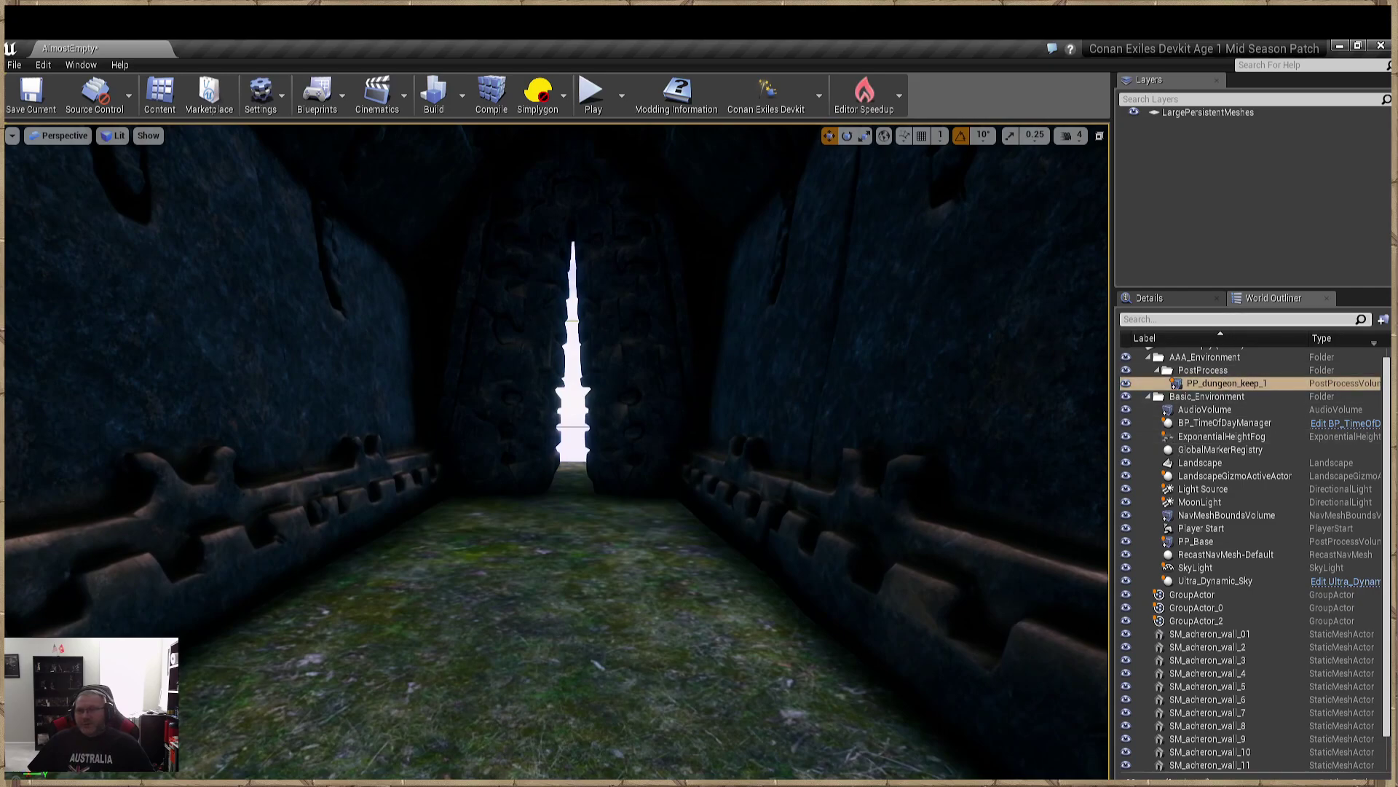
pyautogui.click(1179, 300)
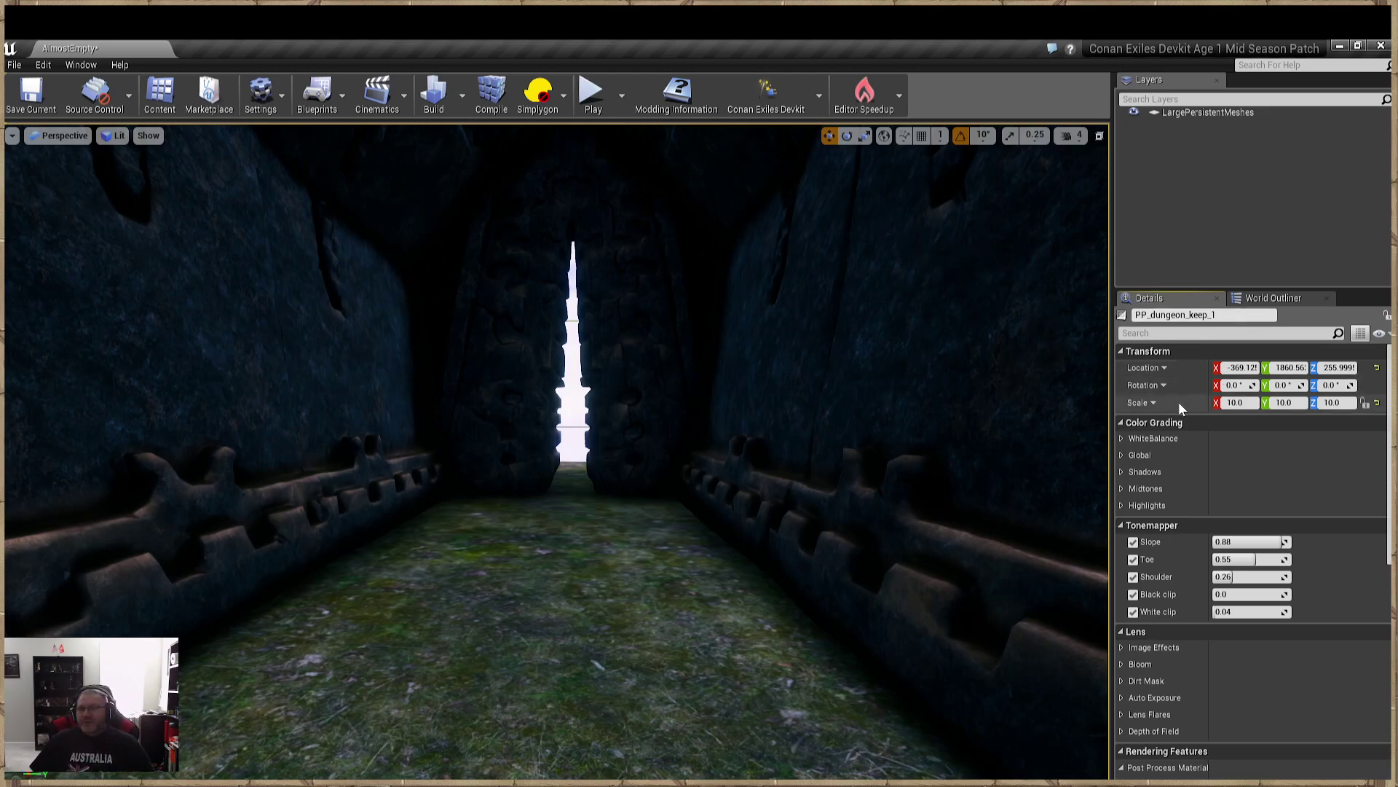
pyautogui.click(1195, 333)
pyautogui.write('bri')
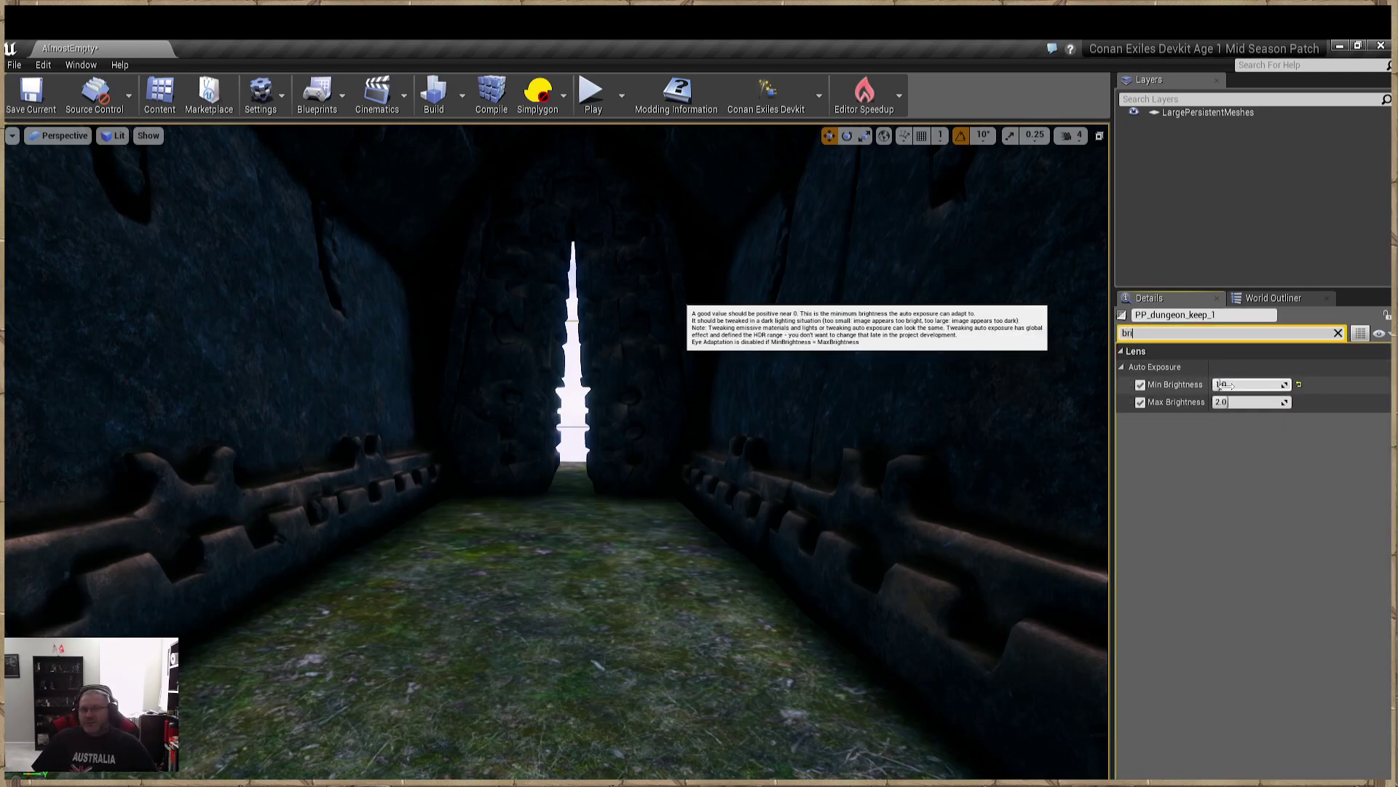
pyautogui.moveTo(1216, 384); pyautogui.dragTo(1228, 383)
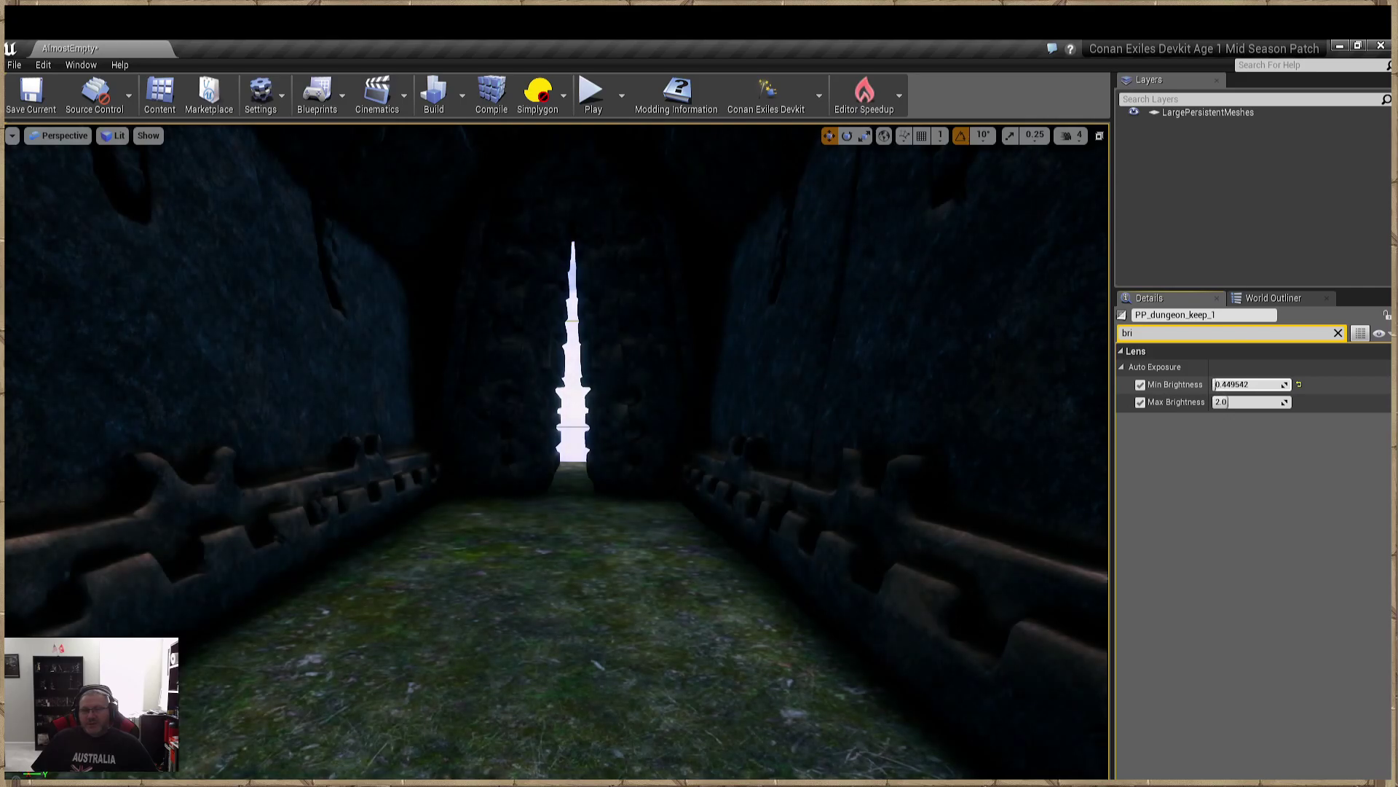
pyautogui.moveTo(1217, 384); pyautogui.dragTo(1284, 384)
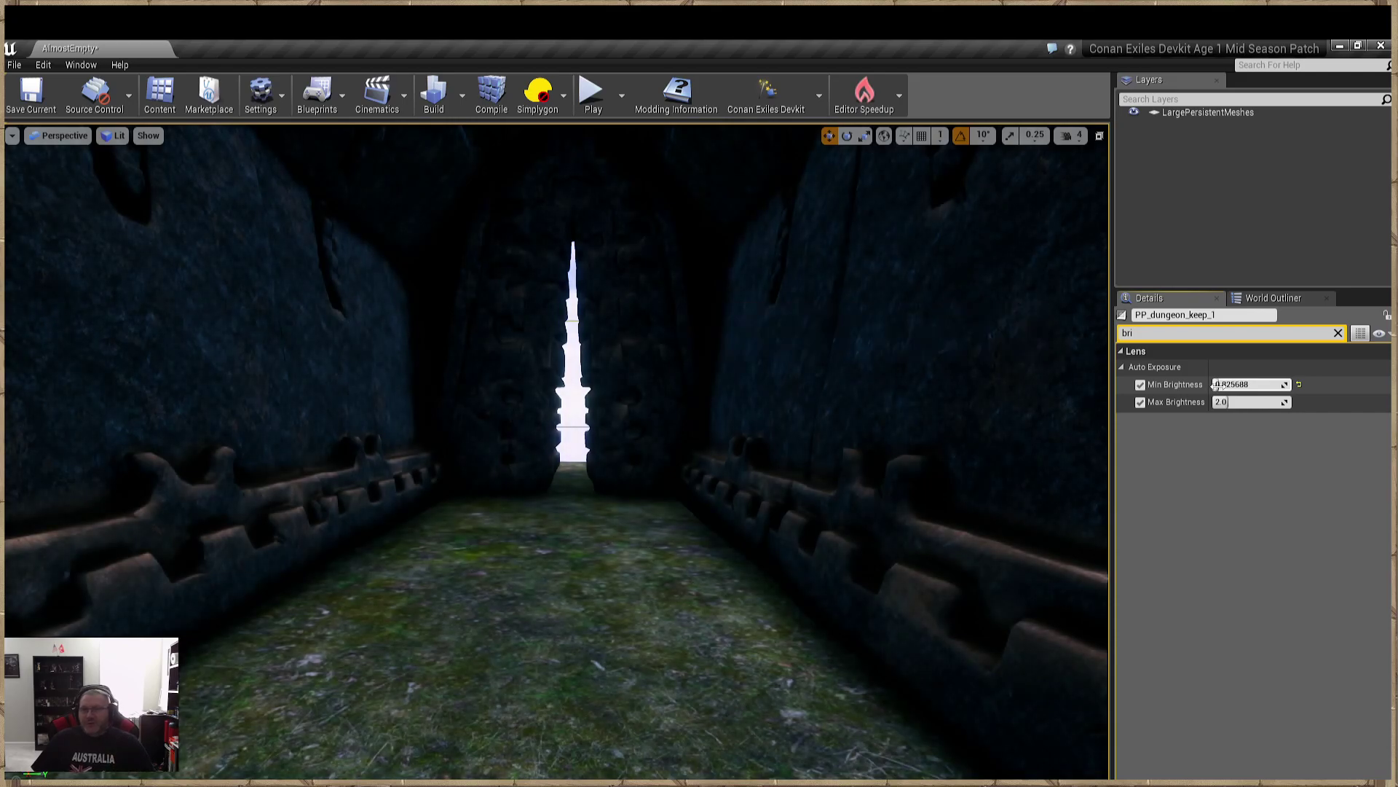
pyautogui.moveTo(1219, 384); pyautogui.dragTo(1218, 384)
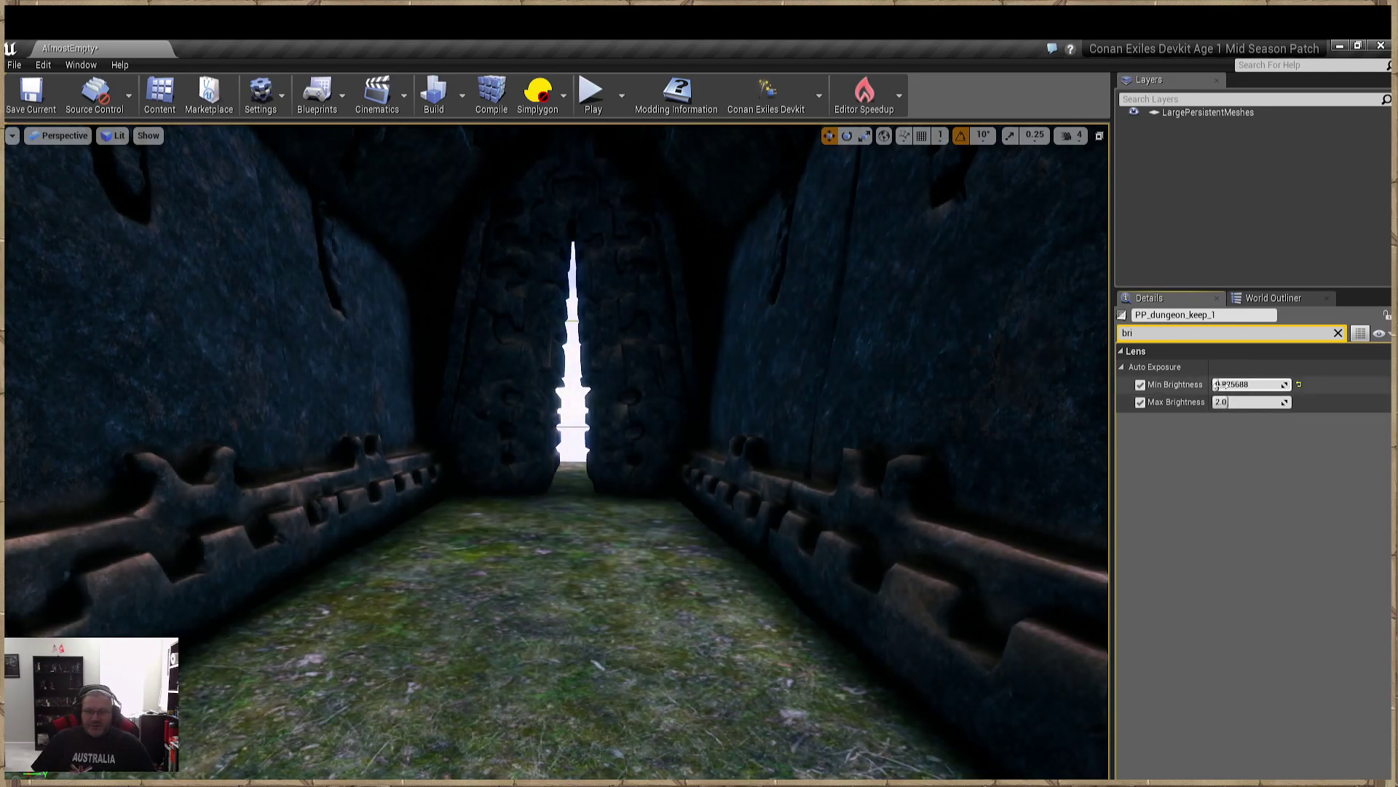
pyautogui.moveTo(1216, 384); pyautogui.dragTo(1218, 384)
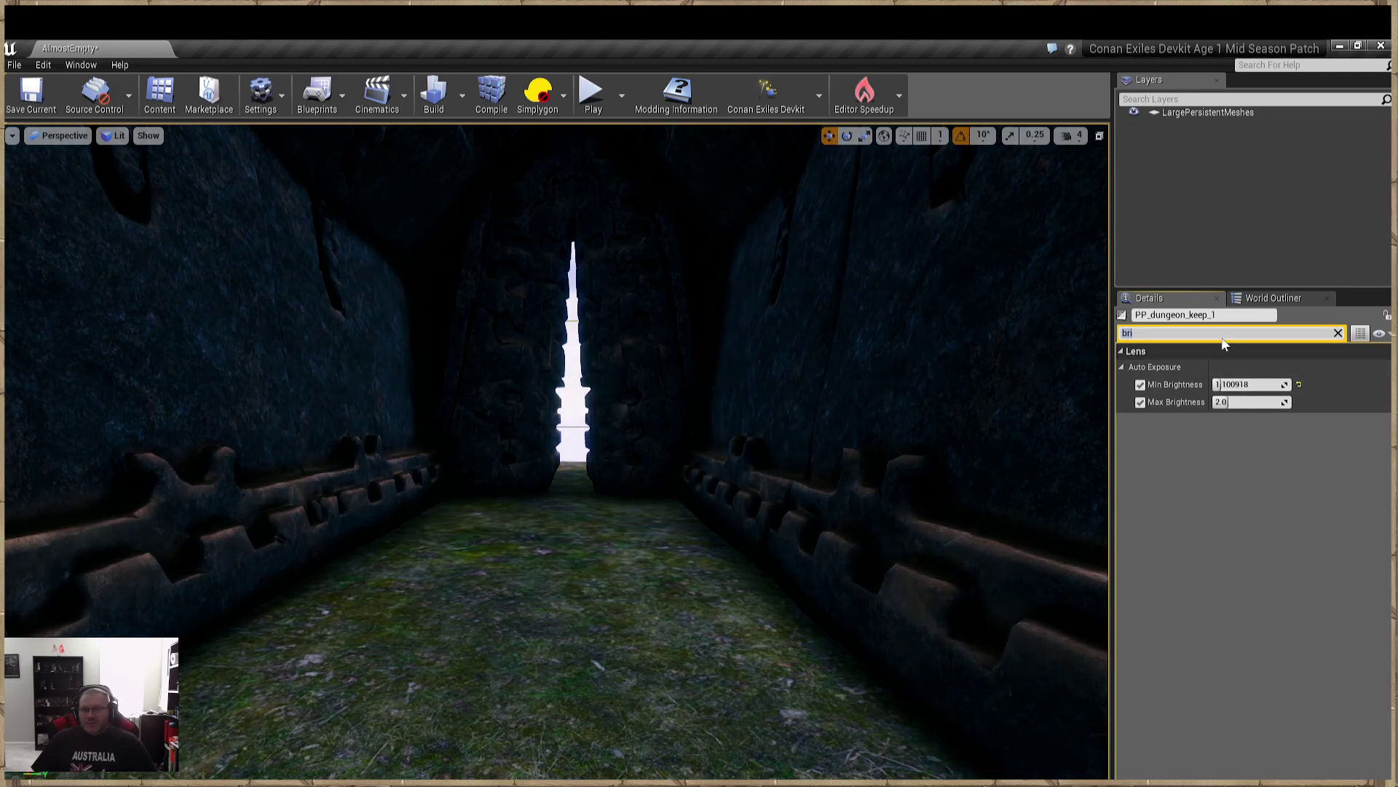
# Step: Filter the details of PP_dungeon_keep_1 for "tint" and try a pale red Scene Color Tint of R 1.0, G 0.677, B 0.677
pyautogui.press('BackSpace')
pyautogui.press('BackSpace')
pyautogui.press('BackSpace')
pyautogui.write('tint')
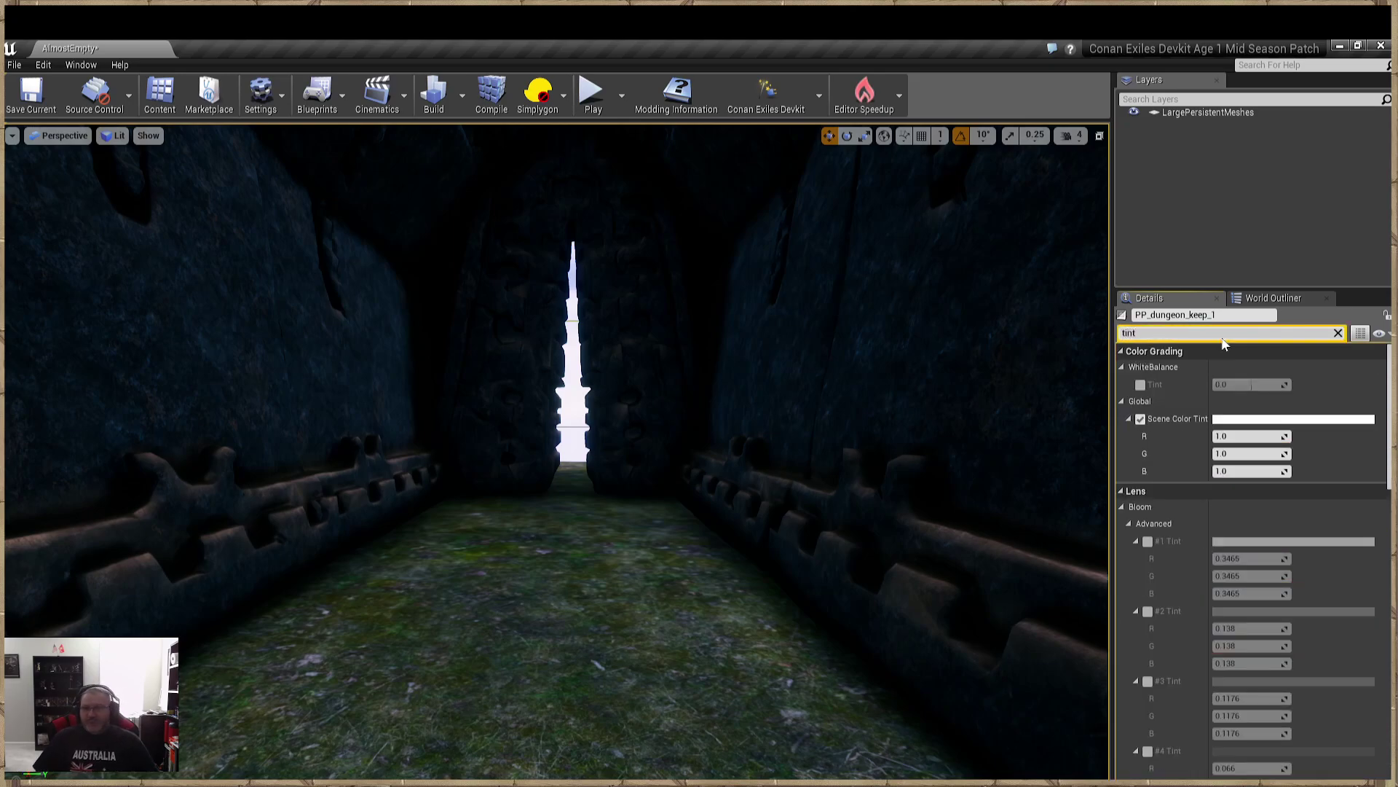
pyautogui.scroll(-2, 1164, 399)
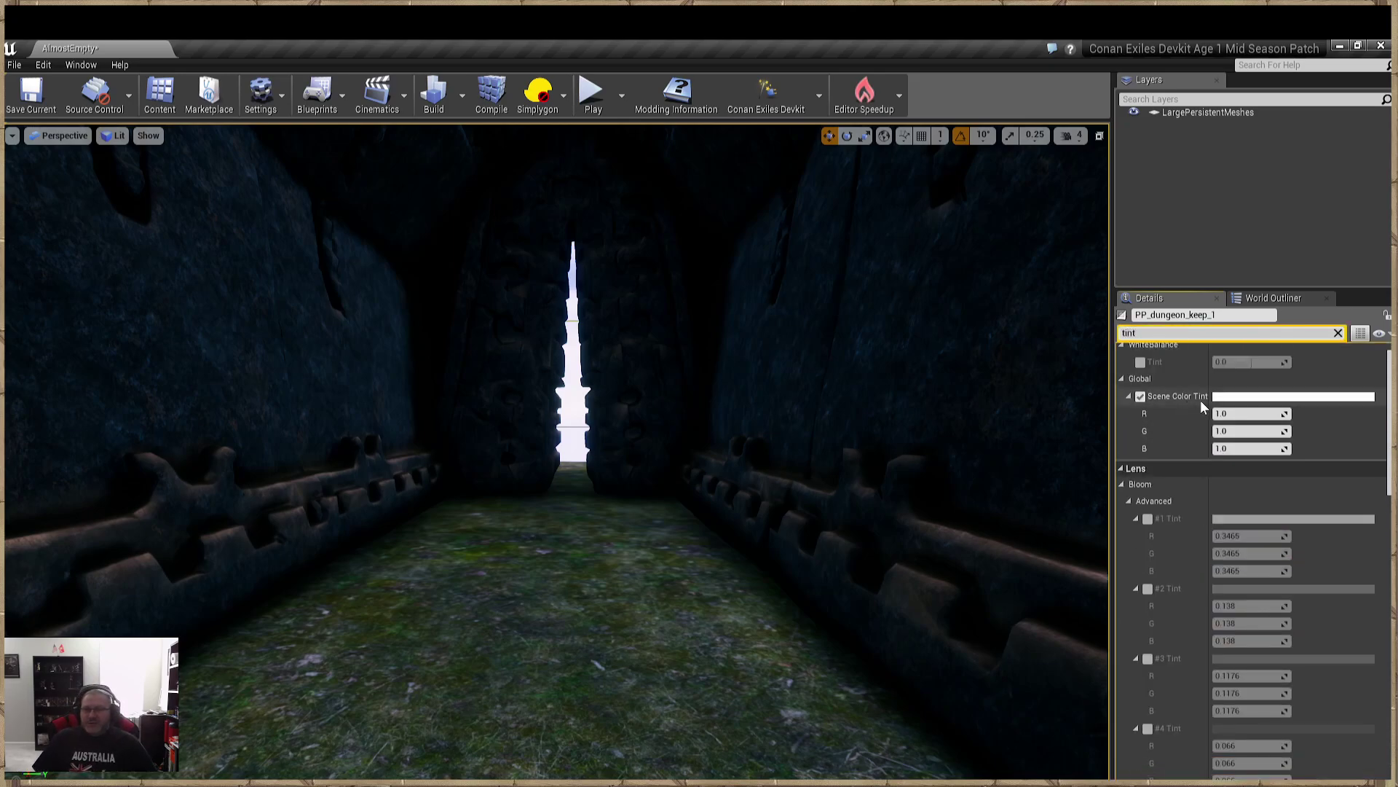
pyautogui.click(1248, 398)
pyautogui.moveTo(1040, 516)
pyautogui.mouseDown()
pyautogui.moveTo(990, 552)
pyautogui.moveTo(997, 503)
pyautogui.moveTo(1009, 495)
pyautogui.moveTo(992, 510)
pyautogui.moveTo(1046, 530)
pyautogui.moveTo(1052, 512)
pyautogui.moveTo(986, 450)
pyautogui.moveTo(1023, 523)
pyautogui.moveTo(1044, 522)
pyautogui.mouseUp()
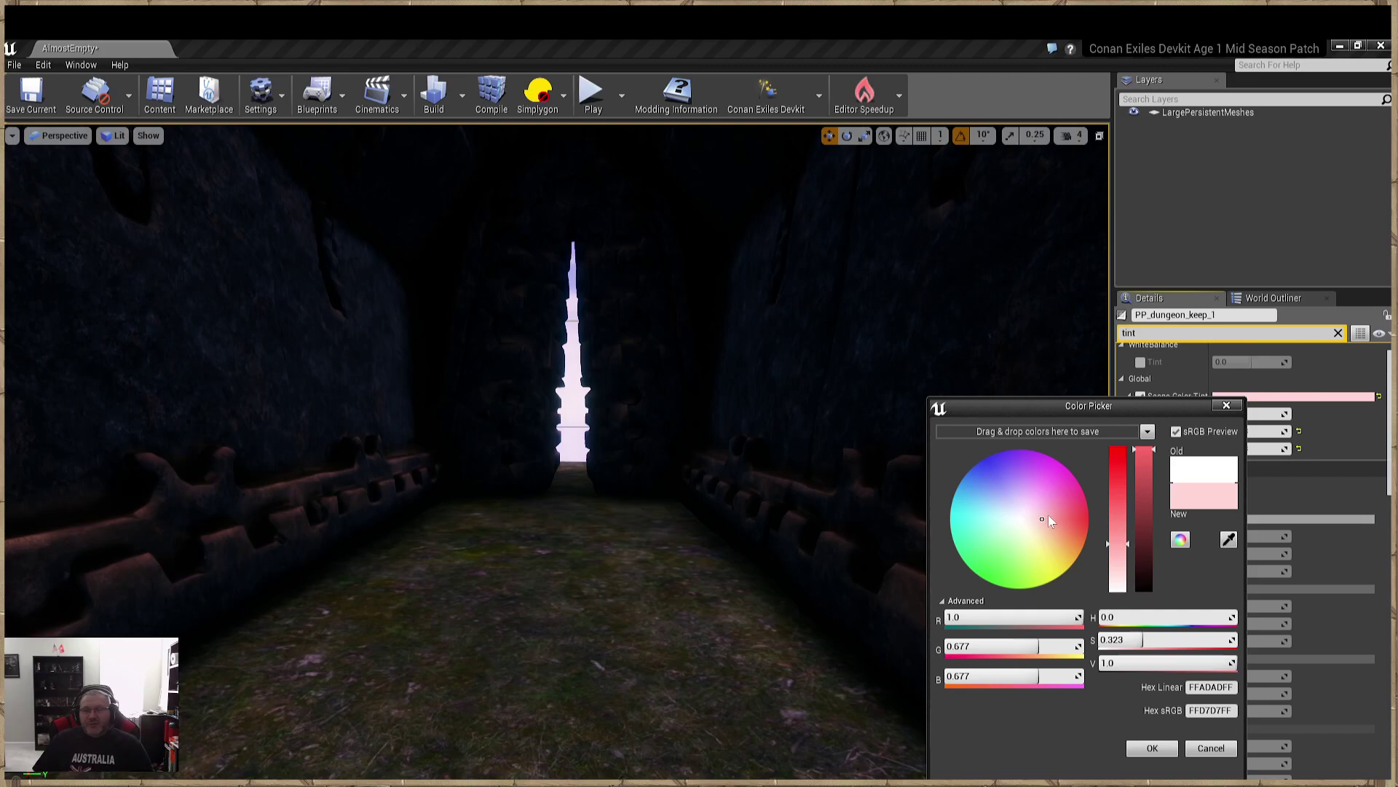
# Step: Set the Scene Color Tint to a near-white green of about R 0.968, G 1.0, B 0.957 and save the level
pyautogui.moveTo(1048, 518); pyautogui.dragTo(1018, 523)
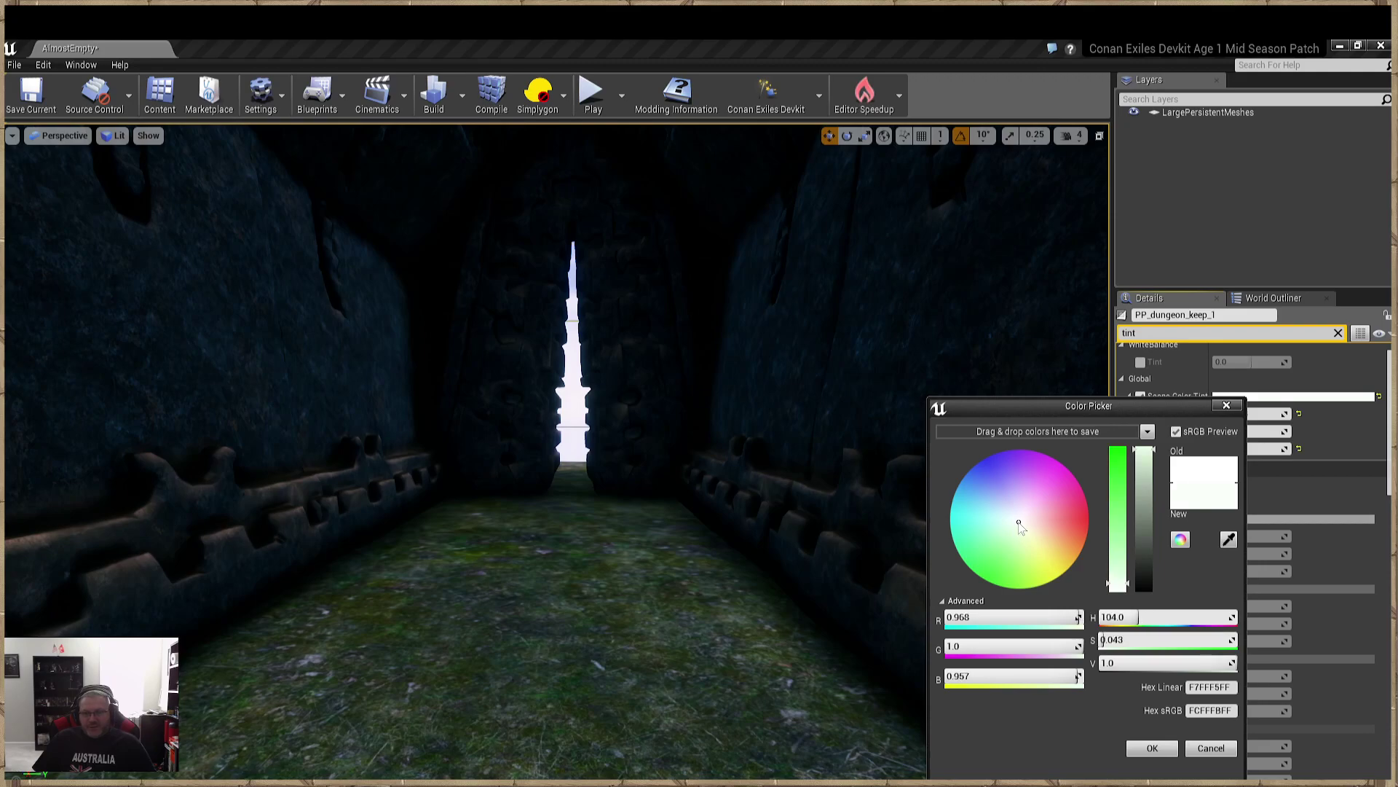
pyautogui.click(1226, 406)
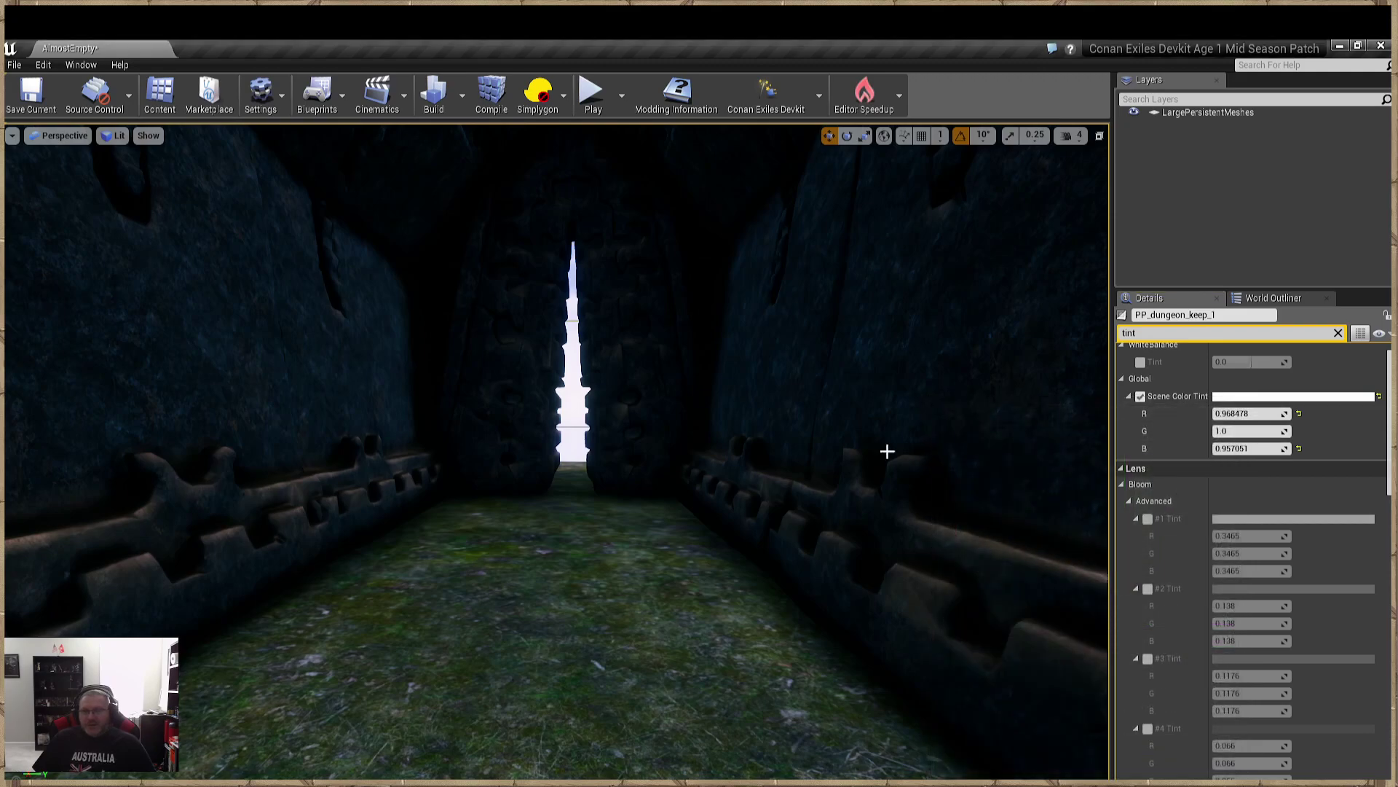
pyautogui.click(31, 93)
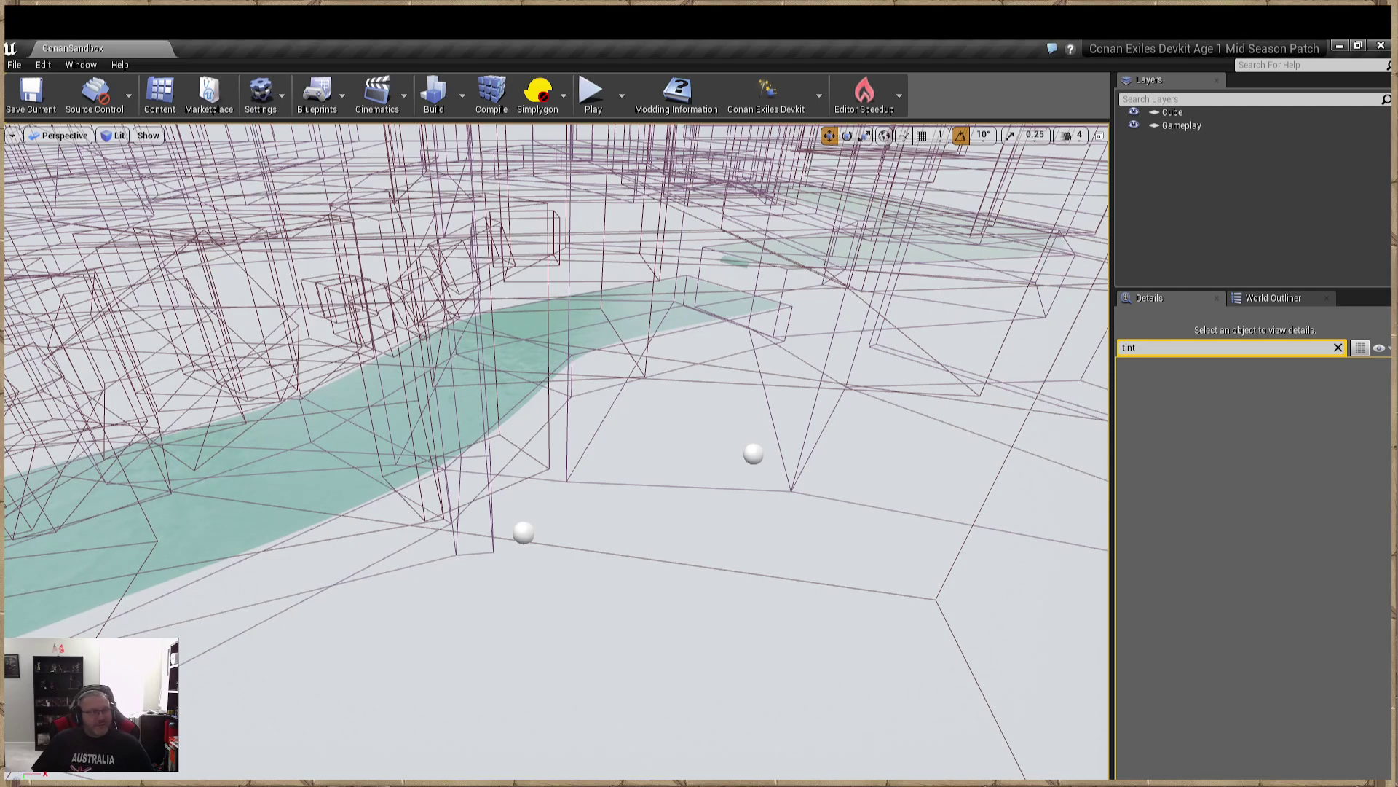
# Step: Set the camera speed to 8 in the ConanSandbox level and examine the black light-blocking enclosure around the dungeon area
pyautogui.moveTo(4, 509); pyautogui.dragTo(258, 240)
pyautogui.moveTo(597, 413); pyautogui.dragTo(306, 335, button='right')
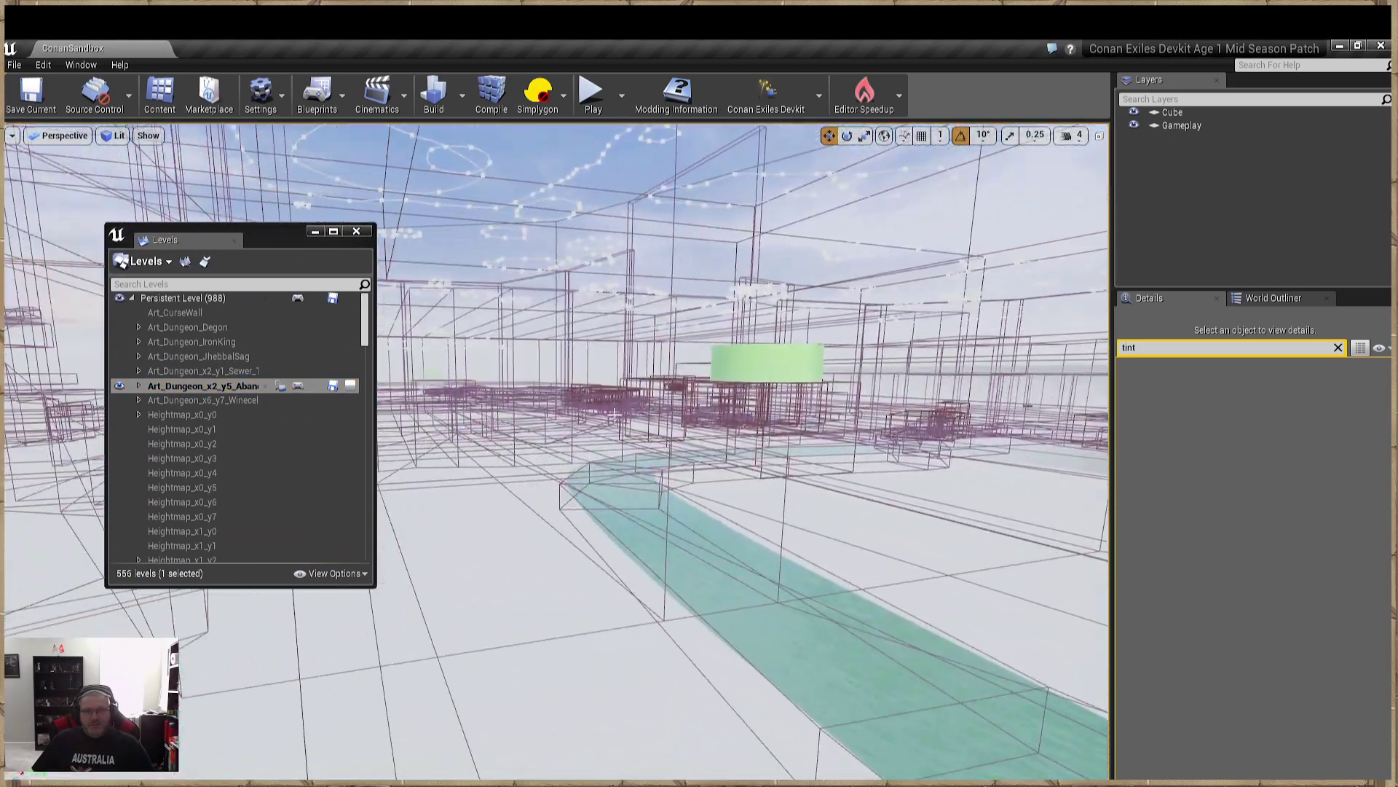
pyautogui.click(1067, 138)
pyautogui.moveTo(813, 423); pyautogui.dragTo(1042, 394, button='right')
pyautogui.moveTo(654, 401); pyautogui.dragTo(805, 463, button='right')
pyautogui.click(755, 493)
pyautogui.moveTo(702, 448)
pyautogui.mouseDown()
pyautogui.moveTo(702, 364)
pyautogui.moveTo(702, 448)
pyautogui.mouseUp()
pyautogui.press('f')
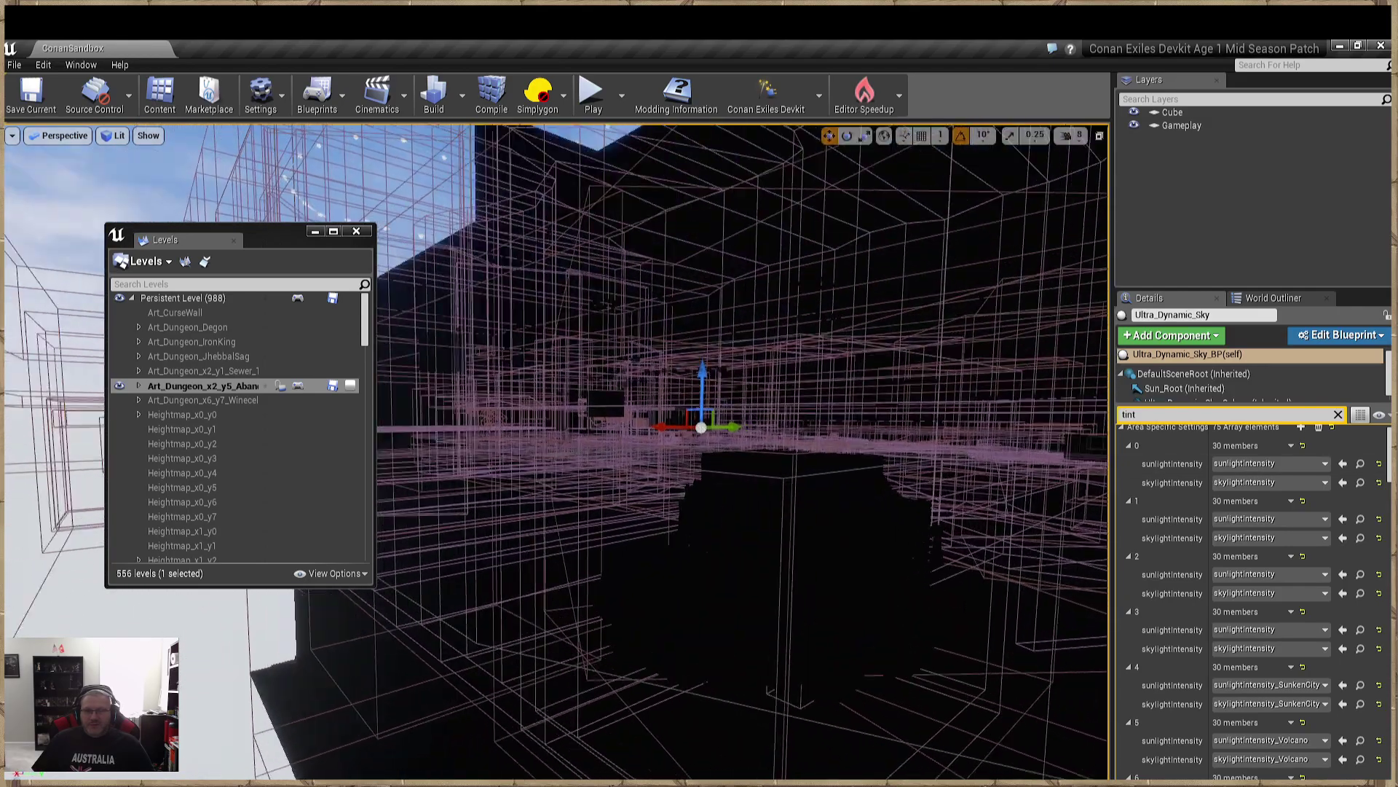
pyautogui.moveTo(702, 451); pyautogui.dragTo(306, 466, button='right')
pyautogui.moveTo(807, 464); pyautogui.dragTo(813, 463, button='right')
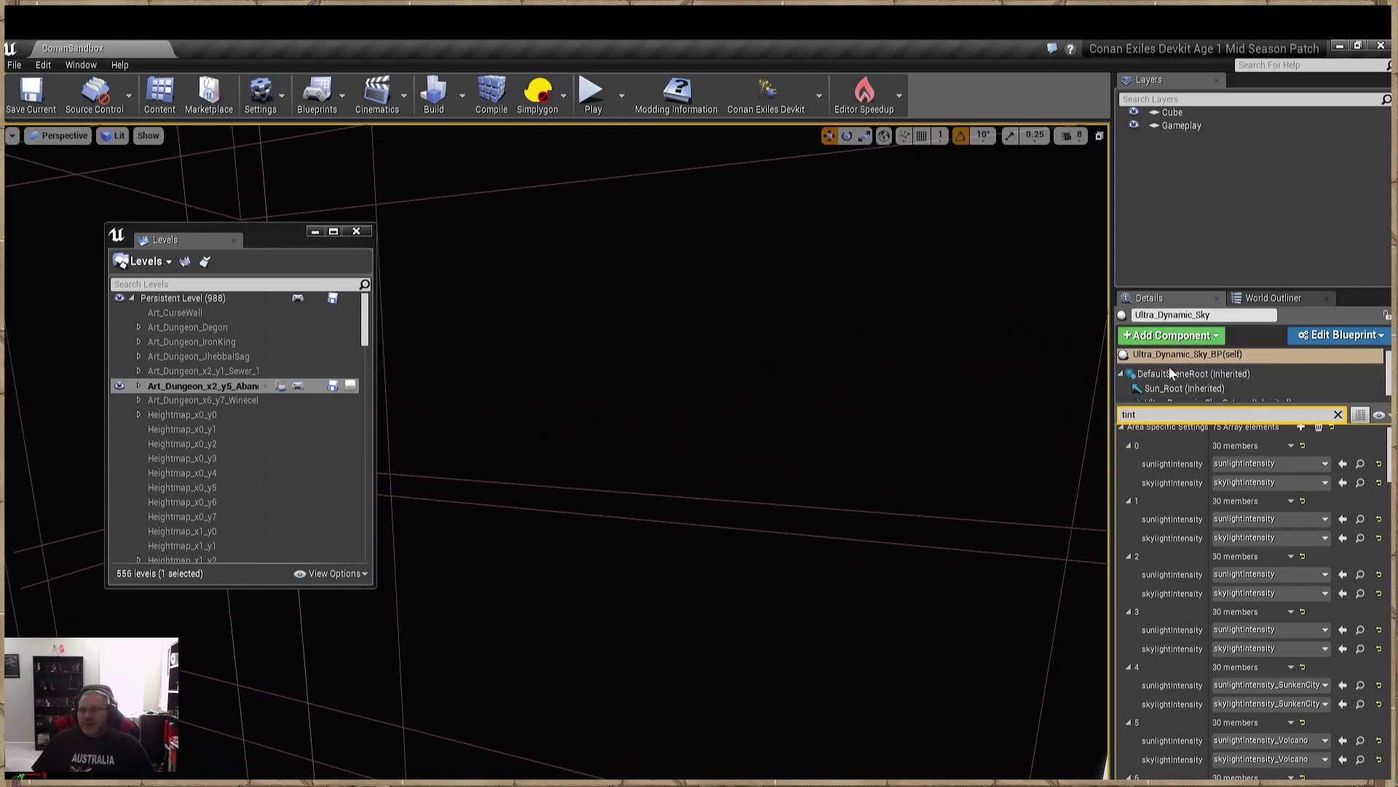
# Step: Clear the "tint" filter, select the cubes in the Black_Lightblocker folder and inspect the box they form
pyautogui.click(1338, 416)
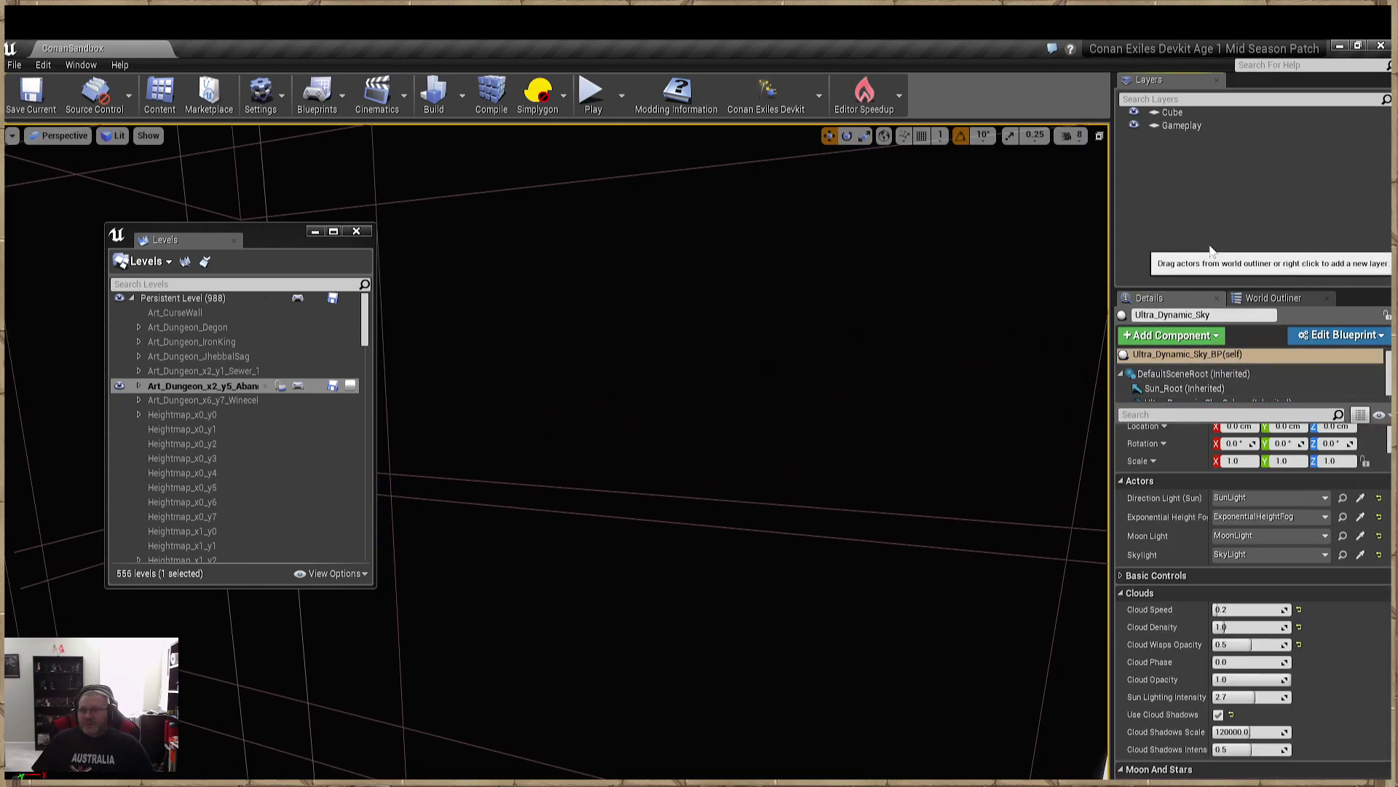
pyautogui.click(1254, 298)
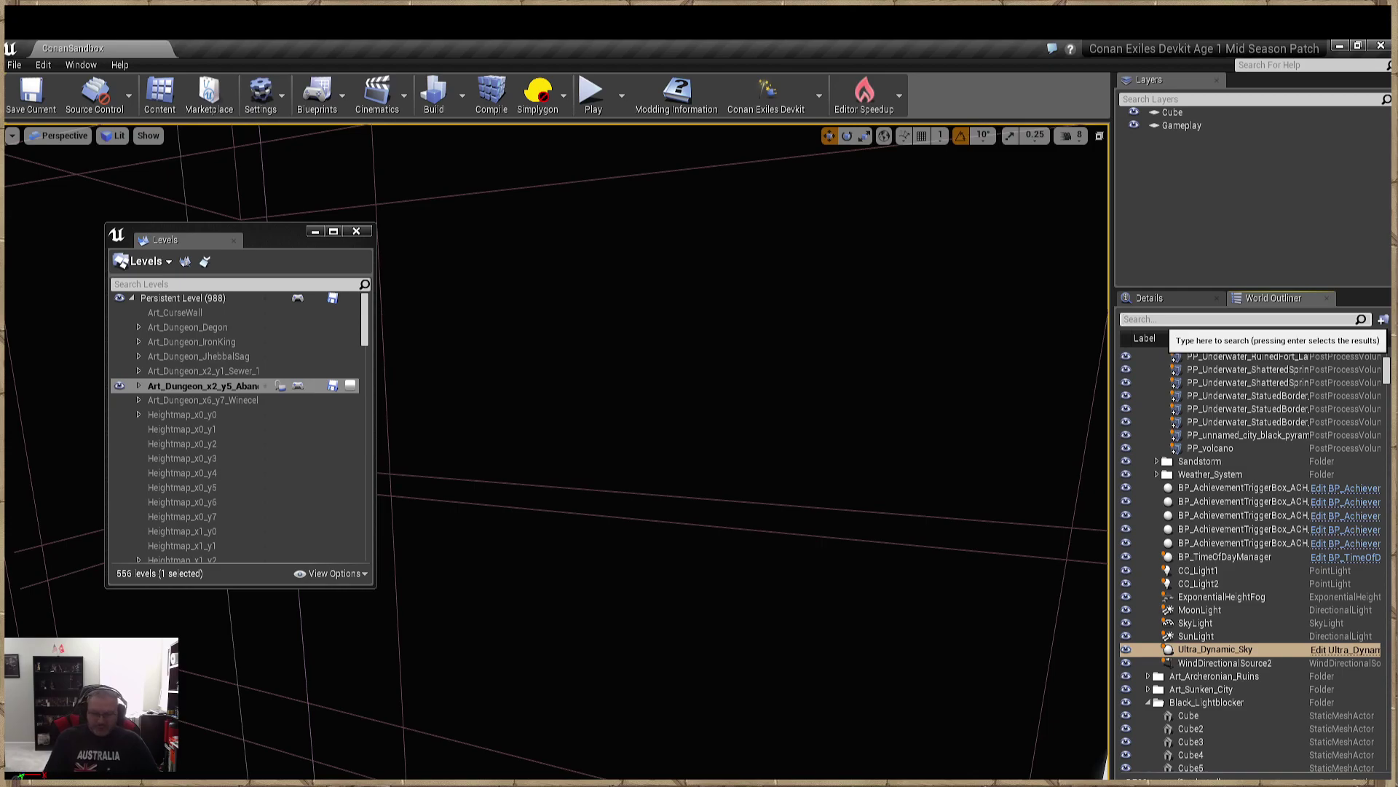
pyautogui.click(1191, 716)
pyautogui.moveTo(701, 609); pyautogui.dragTo(899, 712, button='right')
pyautogui.moveTo(946, 655); pyautogui.dragTo(947, 655, button='right')
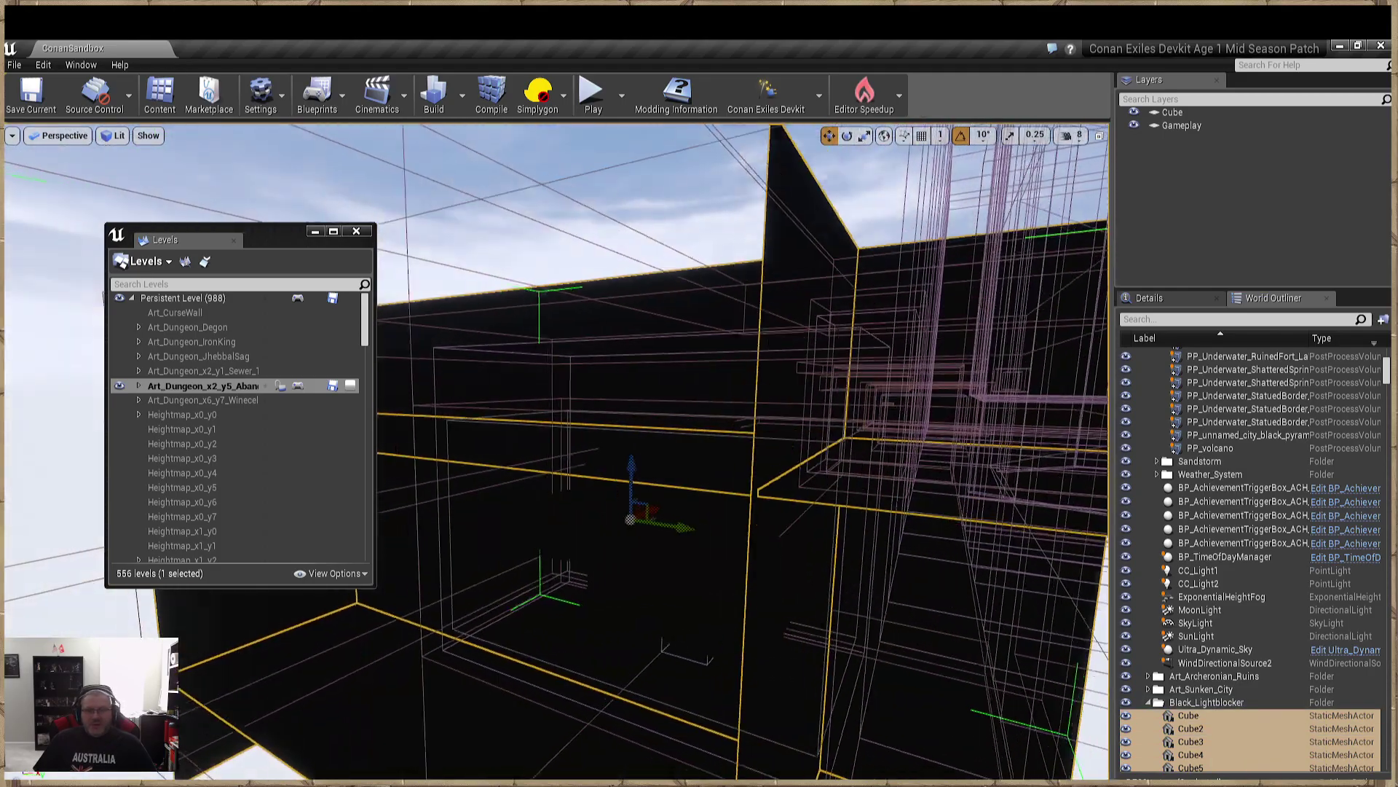
pyautogui.scroll(-5, 721, 603)
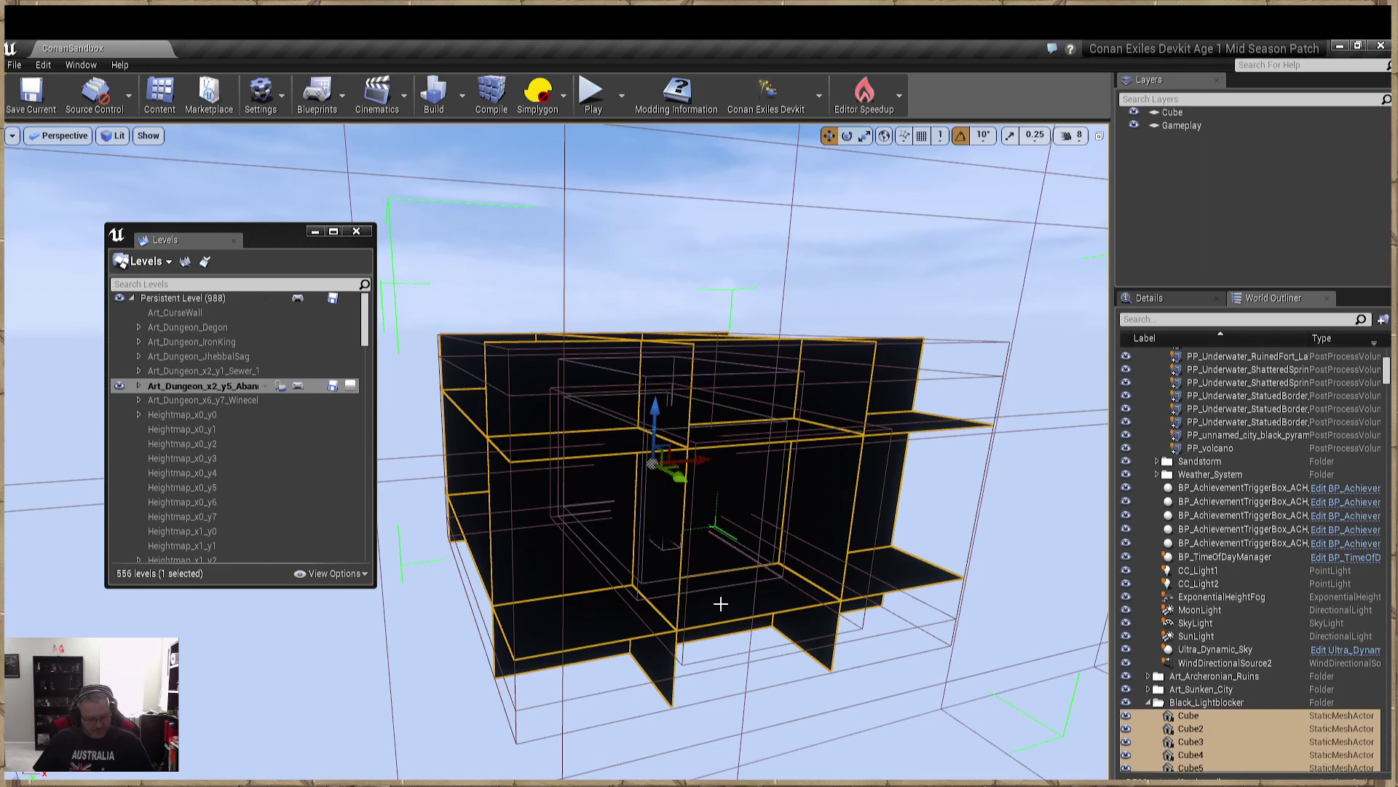
pyautogui.moveTo(721, 603); pyautogui.dragTo(695, 558, button='right')
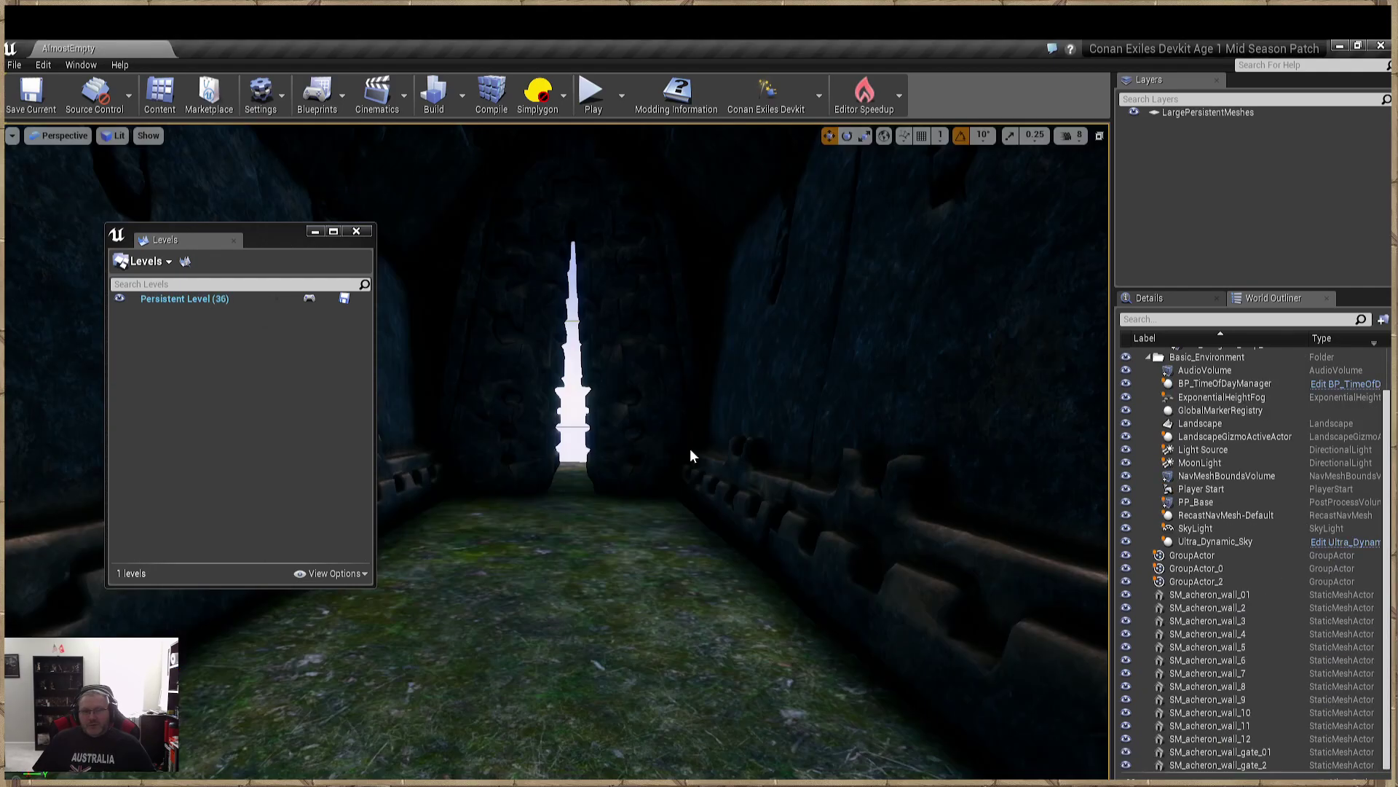
# Step: Minimize the Levels window and paste the Black_Lightblocker cubes onto the landscape of the AlmostEmpty level
pyautogui.press('s')
pyautogui.moveTo(669, 478); pyautogui.dragTo(668, 572, button='right')
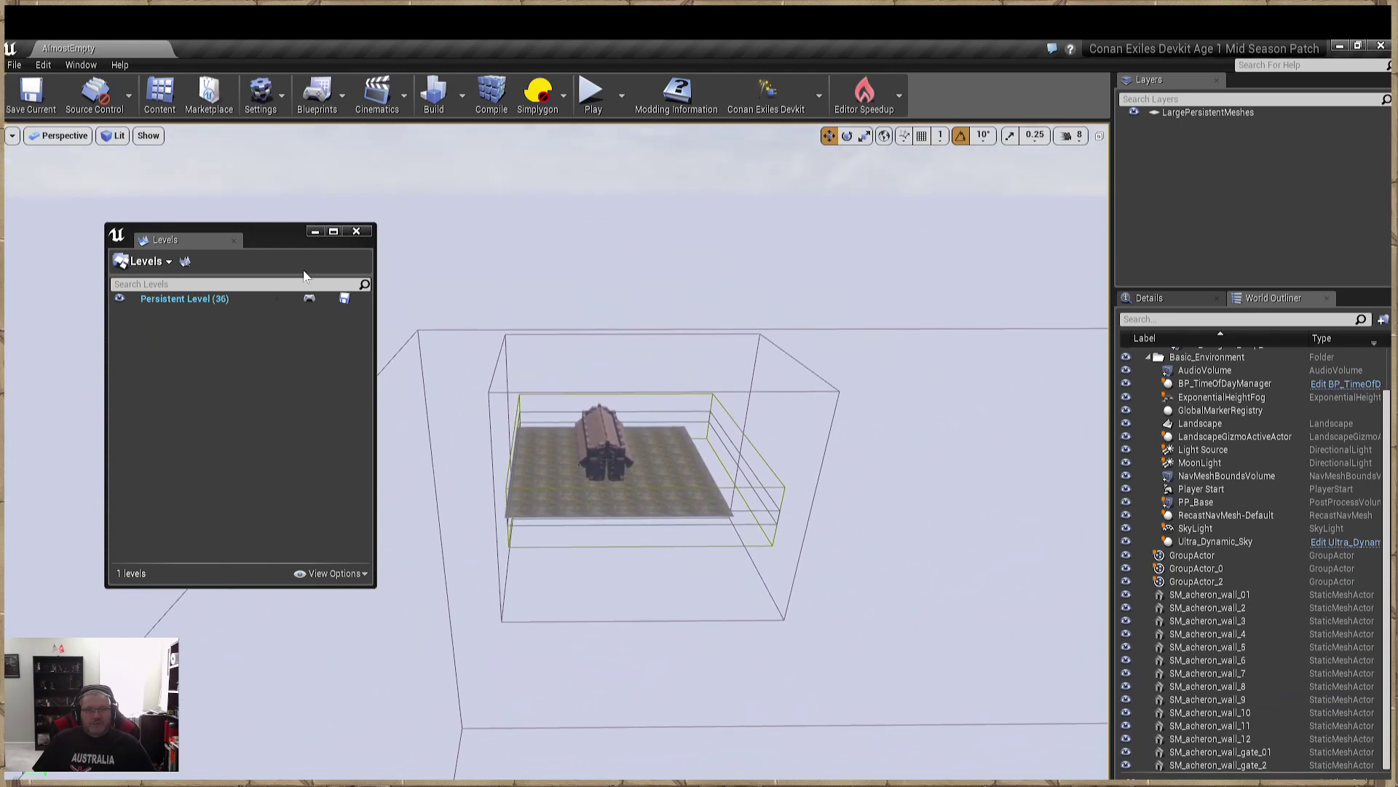
pyautogui.click(314, 232)
pyautogui.rightClick(685, 463)
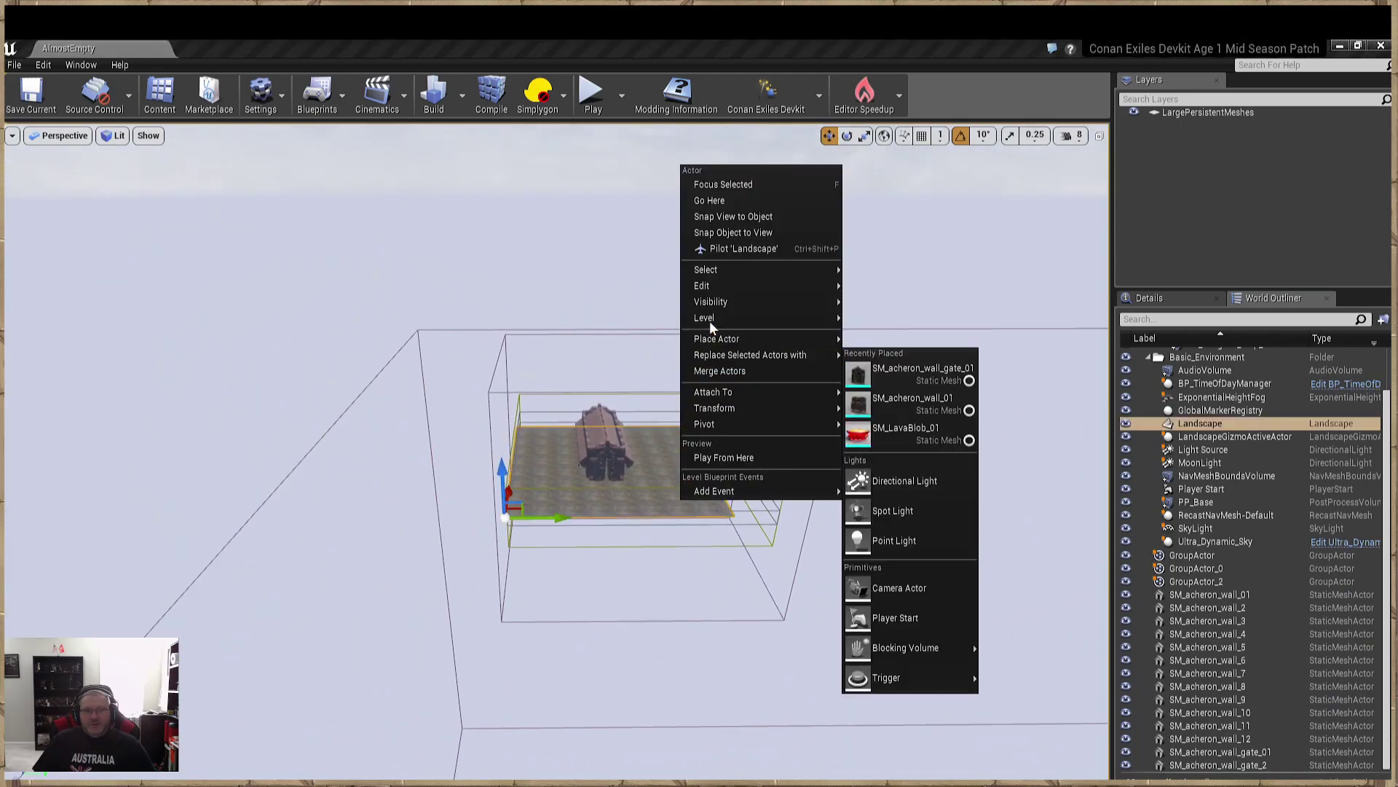
pyautogui.moveTo(741, 290)
pyautogui.click(888, 324)
# Step: Move the pasted light-blocker cubes along the X axis so they enclose the landscape and the wall corridor
pyautogui.moveTo(751, 460); pyautogui.dragTo(946, 430, button='right')
pyautogui.press('a')
pyautogui.press('s')
pyautogui.moveTo(655, 575); pyautogui.dragTo(705, 553, button='right')
pyautogui.press('w')
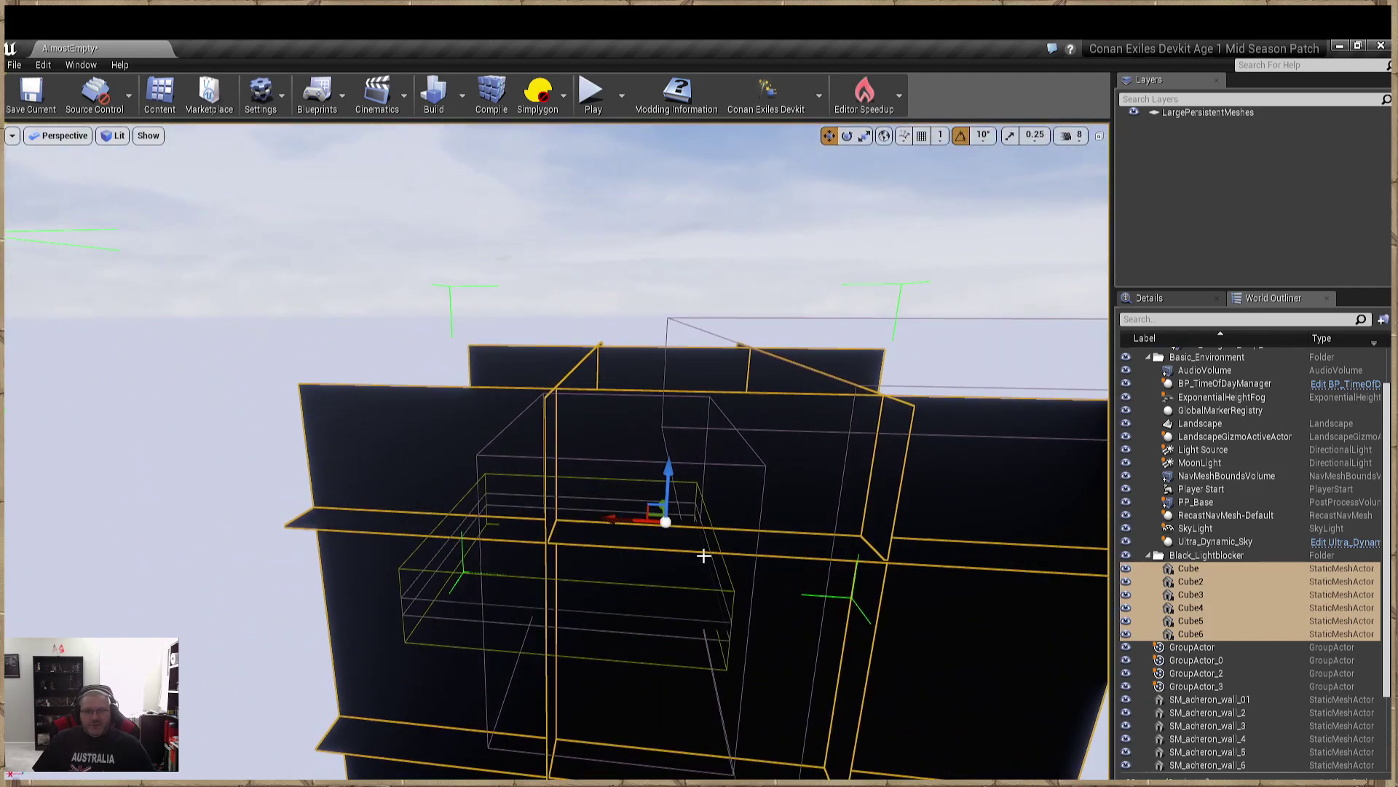
pyautogui.moveTo(633, 516); pyautogui.dragTo(569, 511)
pyautogui.press('w')
pyautogui.moveTo(593, 546); pyautogui.dragTo(935, 400, button='right')
pyautogui.press('s')
# Step: Set the viewport camera speed to 4 and check from inside the gate how the corridor looks with the sky blocked
pyautogui.click(1070, 136)
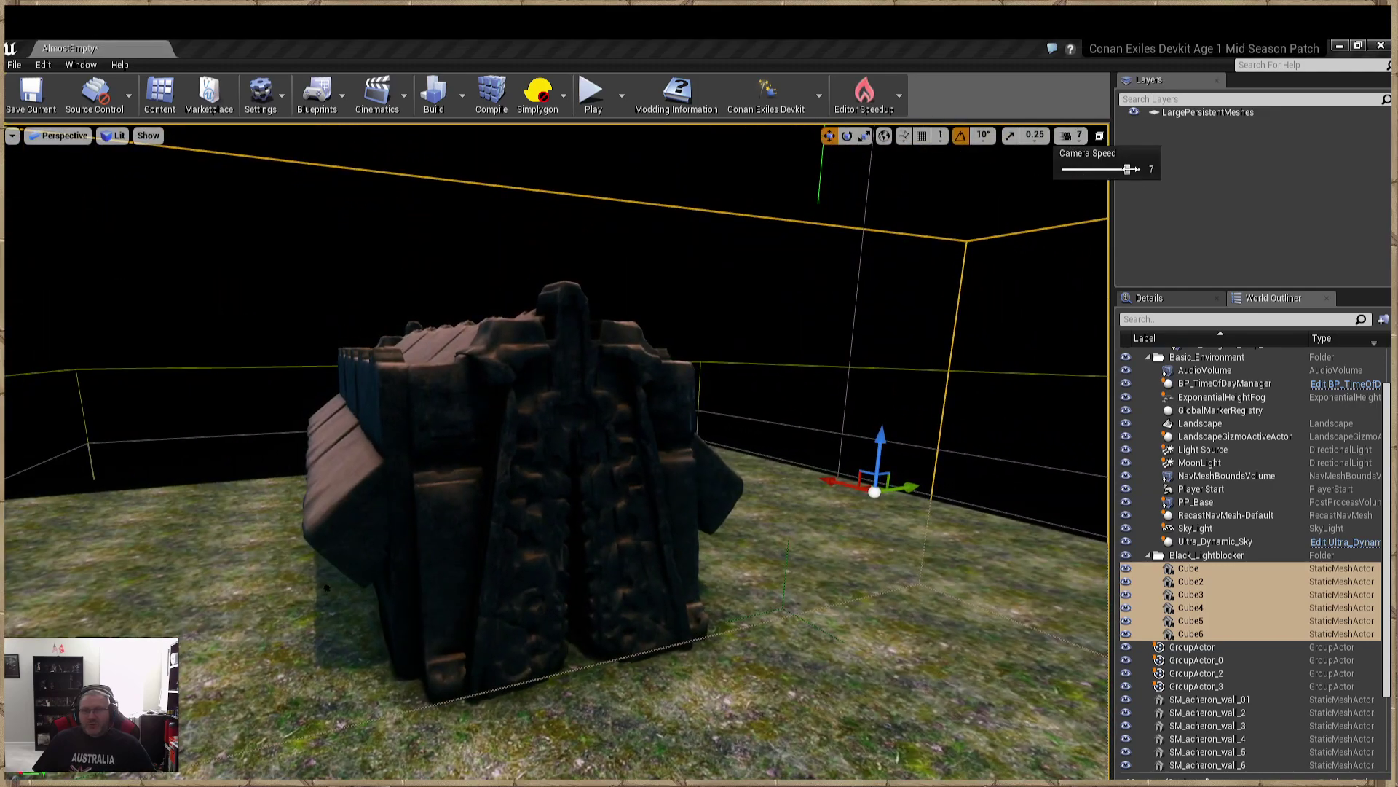
pyautogui.moveTo(1131, 170); pyautogui.dragTo(1097, 170)
pyautogui.moveTo(801, 306); pyautogui.dragTo(757, 419, button='right')
pyautogui.press('w')
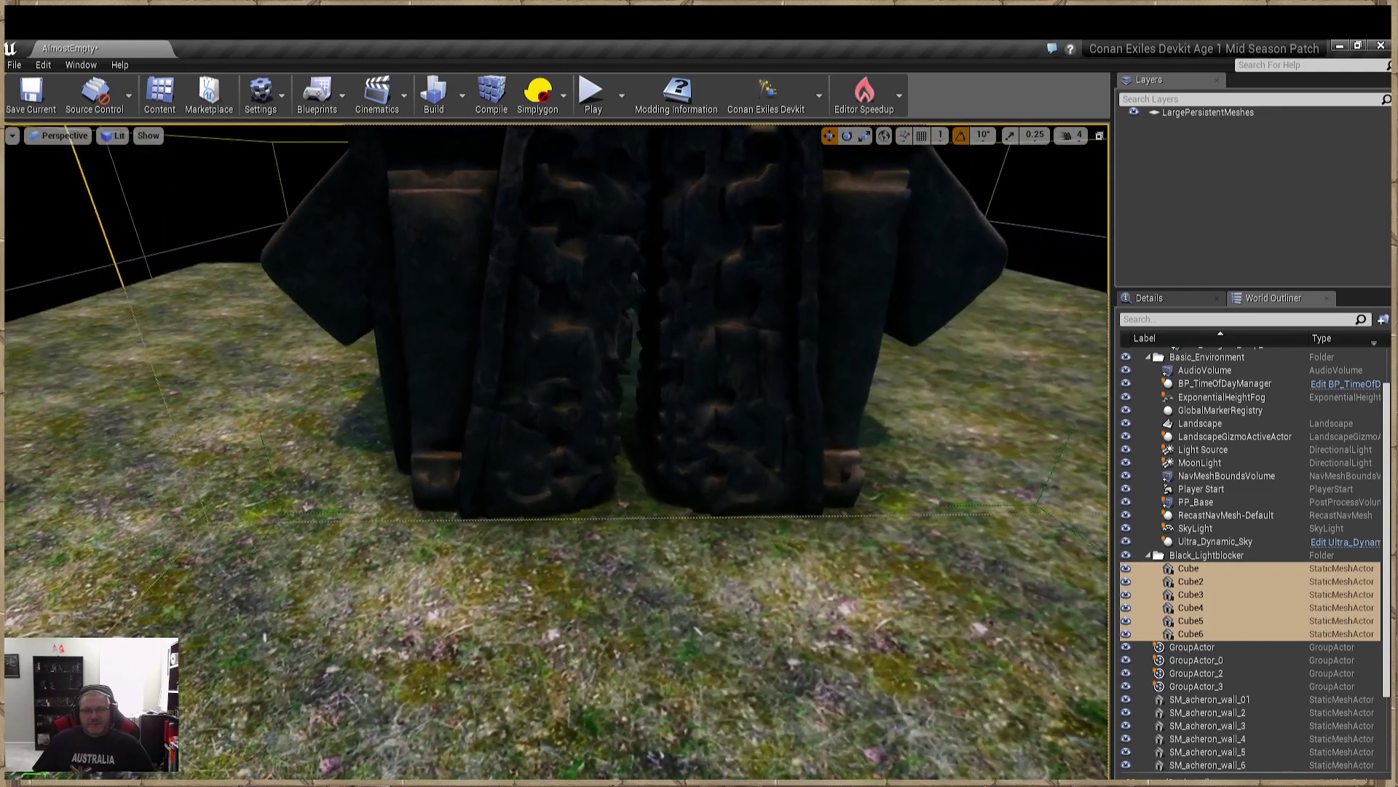
pyautogui.scroll(10, 593, 459)
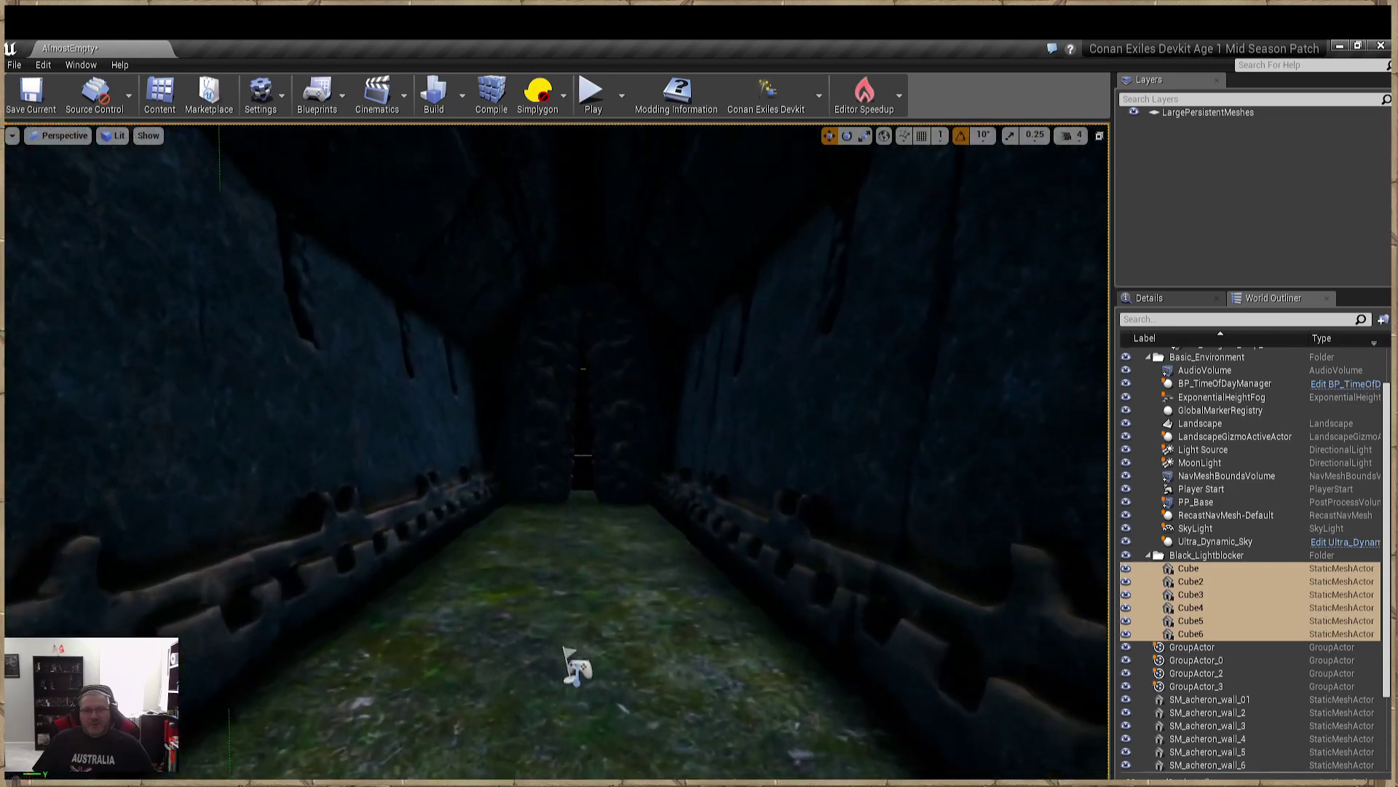
pyautogui.scroll(10, 718, 500)
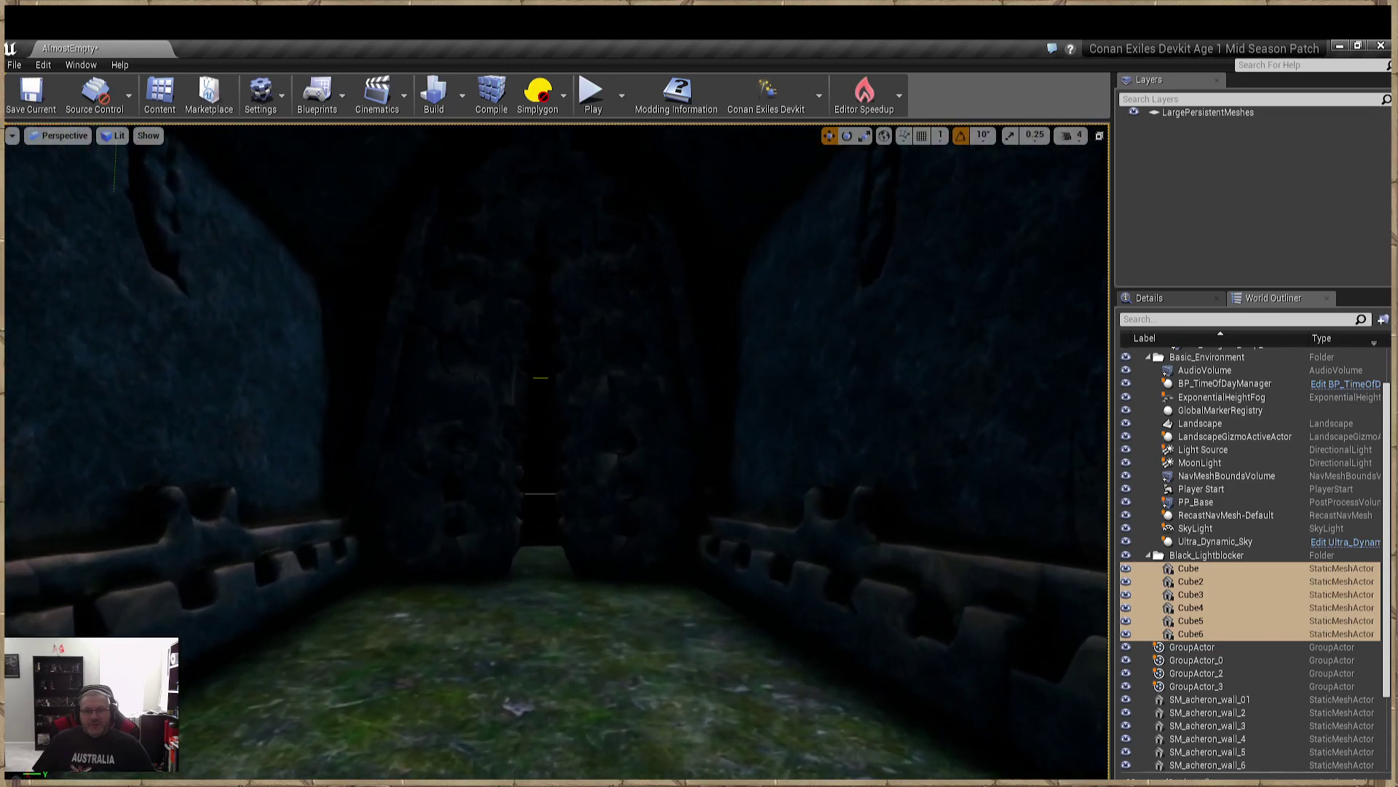
# Step: Examine the darkness and blue shading of the corridor's walls, ceiling and gates from several angles inside
pyautogui.press('s')
pyautogui.moveTo(557, 451); pyautogui.dragTo(685, 350, button='right')
pyautogui.press('w')
pyautogui.press('w')
pyautogui.moveTo(419, 290); pyautogui.dragTo(171, 480, button='right')
pyautogui.press('w')
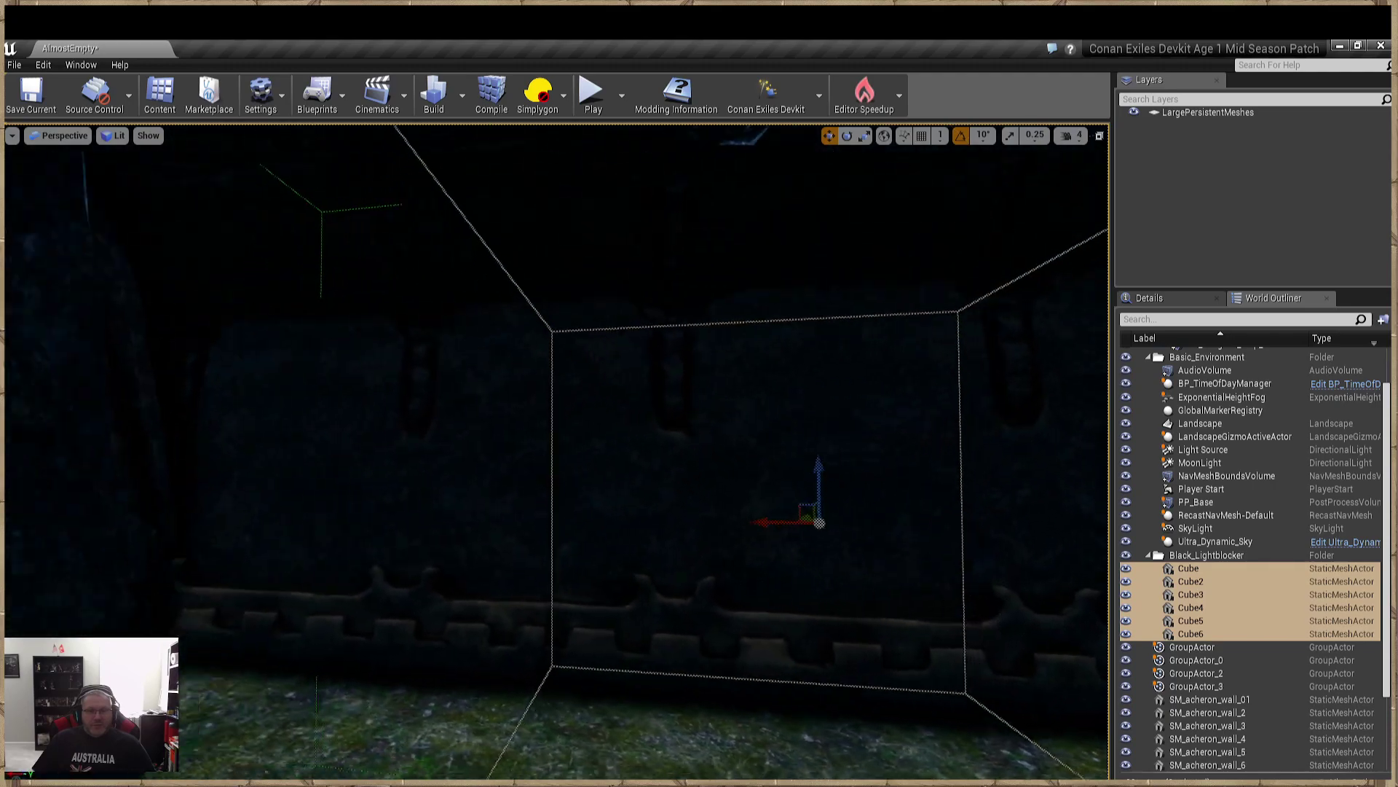
pyautogui.moveTo(685, 499); pyautogui.dragTo(762, 532, button='right')
pyautogui.moveTo(910, 515); pyautogui.dragTo(831, 515, button='right')
pyautogui.moveTo(638, 515); pyautogui.dragTo(575, 512, button='right')
pyautogui.moveTo(839, 501); pyautogui.dragTo(598, 491)
pyautogui.moveTo(598, 491); pyautogui.dragTo(437, 503, button='right')
pyautogui.press('w')
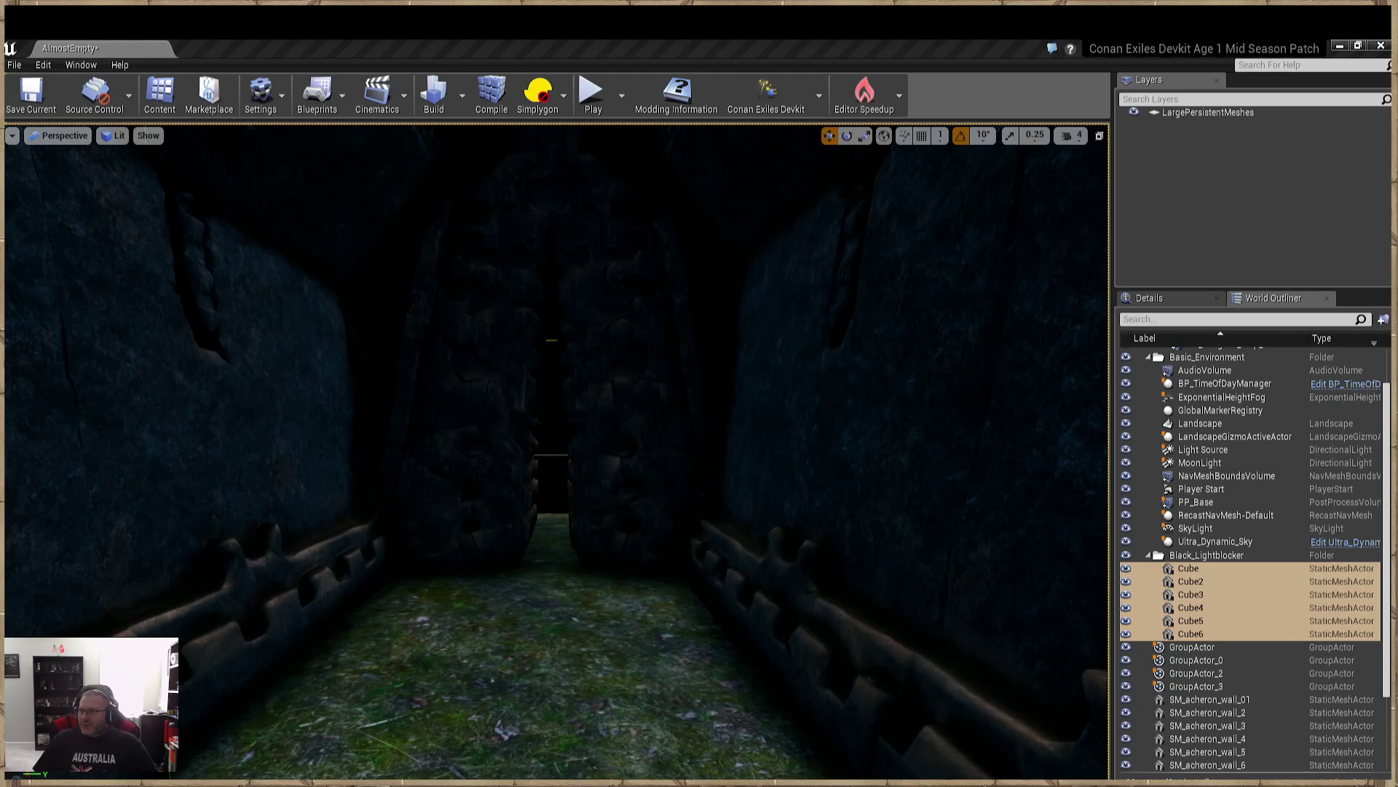
pyautogui.moveTo(595, 546); pyautogui.dragTo(516, 597, button='right')
pyautogui.press('w')
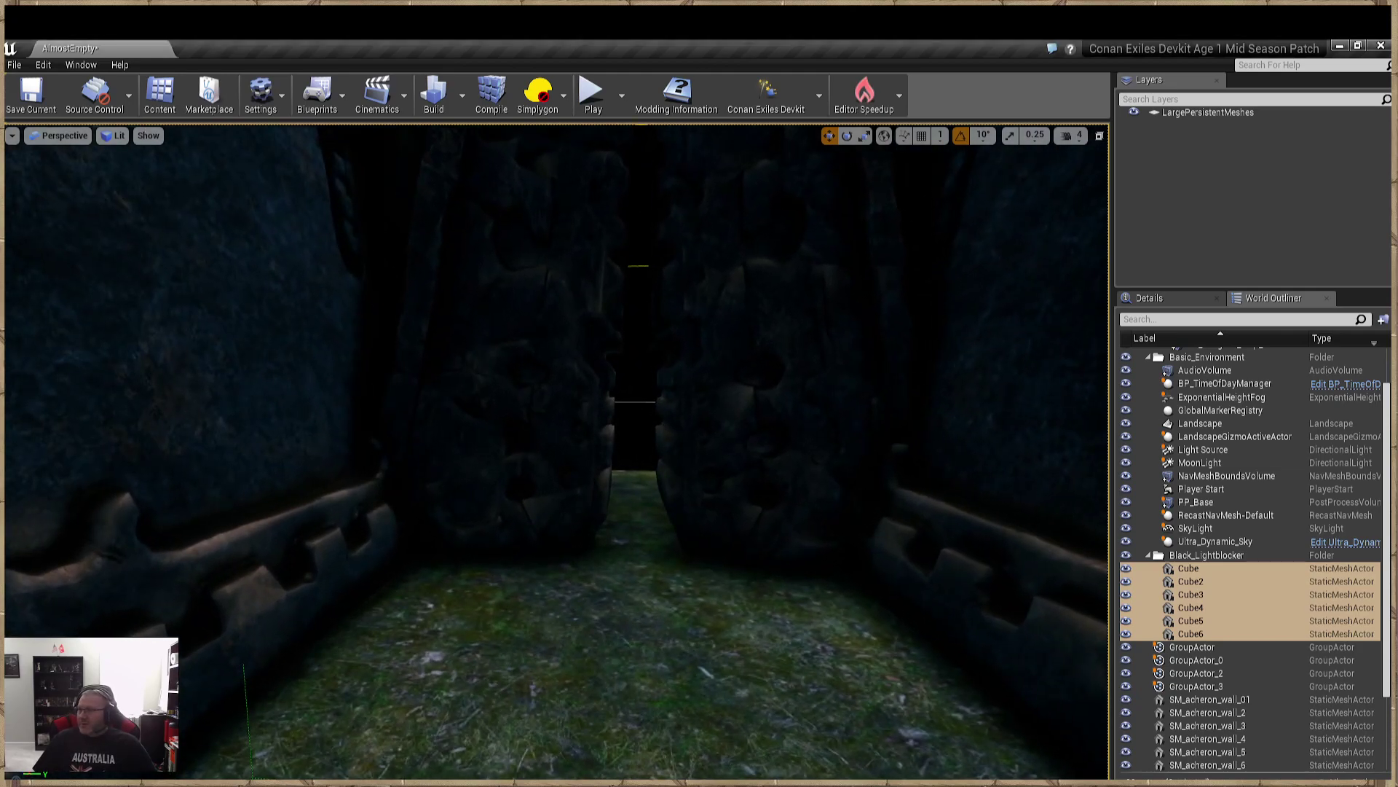
# Step: Place a BP_altar_set_t3_brazier on the corridor floor and move it beside the wall near the gate
pyautogui.hotkey('ctrl', 'shift', 'f')
pyautogui.moveTo(1018, 430); pyautogui.dragTo(397, 605)
pyautogui.click(1141, 292)
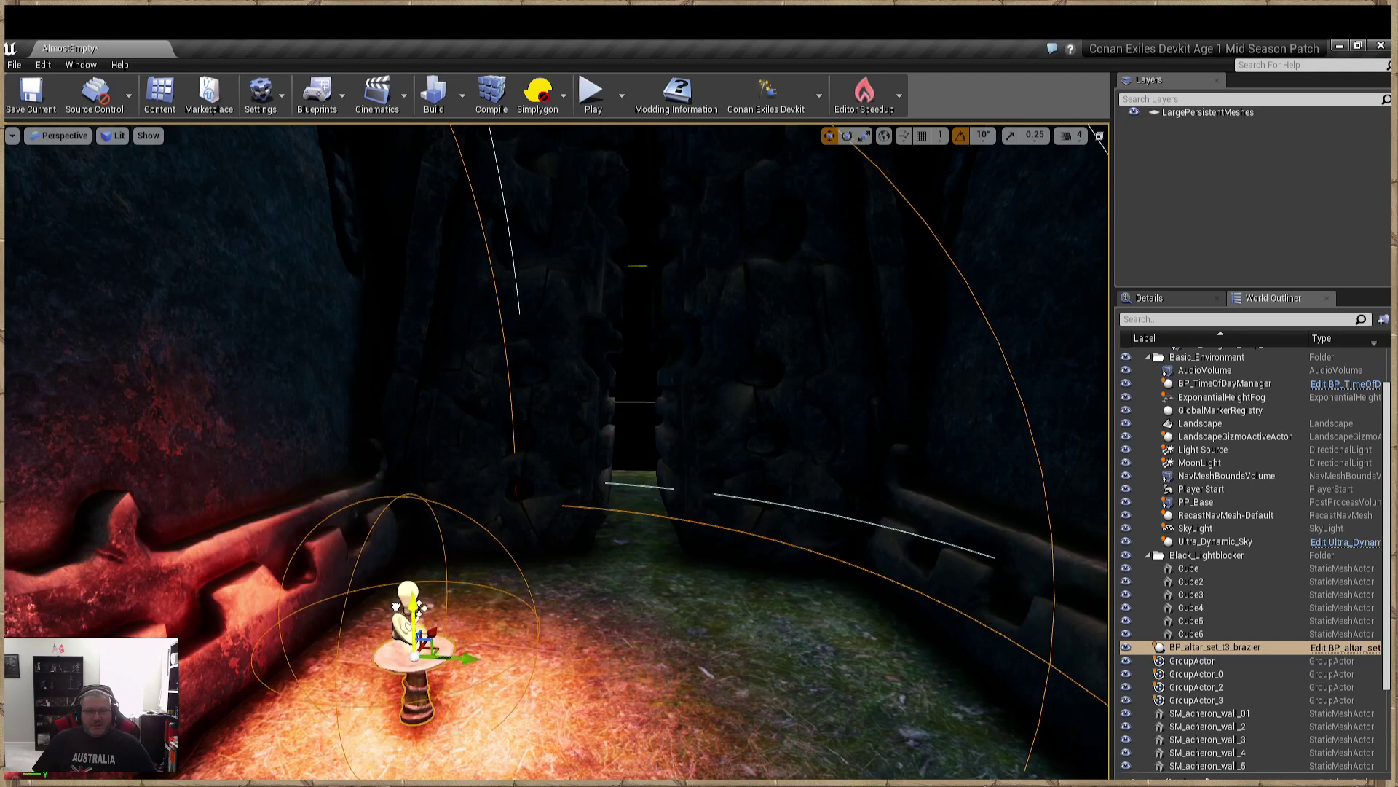
pyautogui.moveTo(447, 663); pyautogui.dragTo(397, 660)
pyautogui.moveTo(429, 626); pyautogui.dragTo(255, 634, button='right')
pyautogui.moveTo(399, 573); pyautogui.dragTo(648, 587)
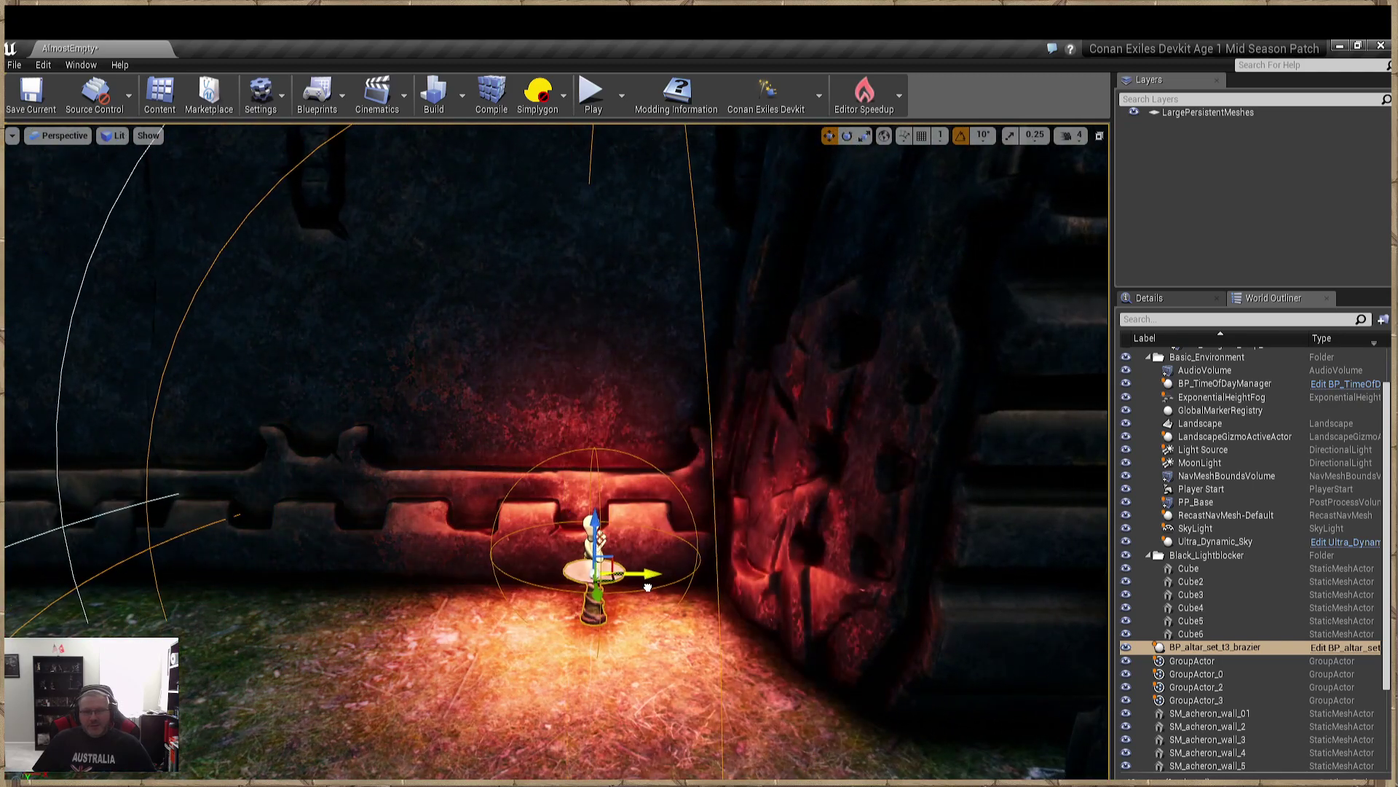
pyautogui.moveTo(593, 619)
pyautogui.mouseDown(button='right')
pyautogui.moveTo(408, 619)
pyautogui.moveTo(553, 619)
pyautogui.moveTo(553, 583)
pyautogui.moveTo(568, 579)
pyautogui.moveTo(597, 582)
pyautogui.moveTo(593, 618)
pyautogui.mouseUp(button='right')
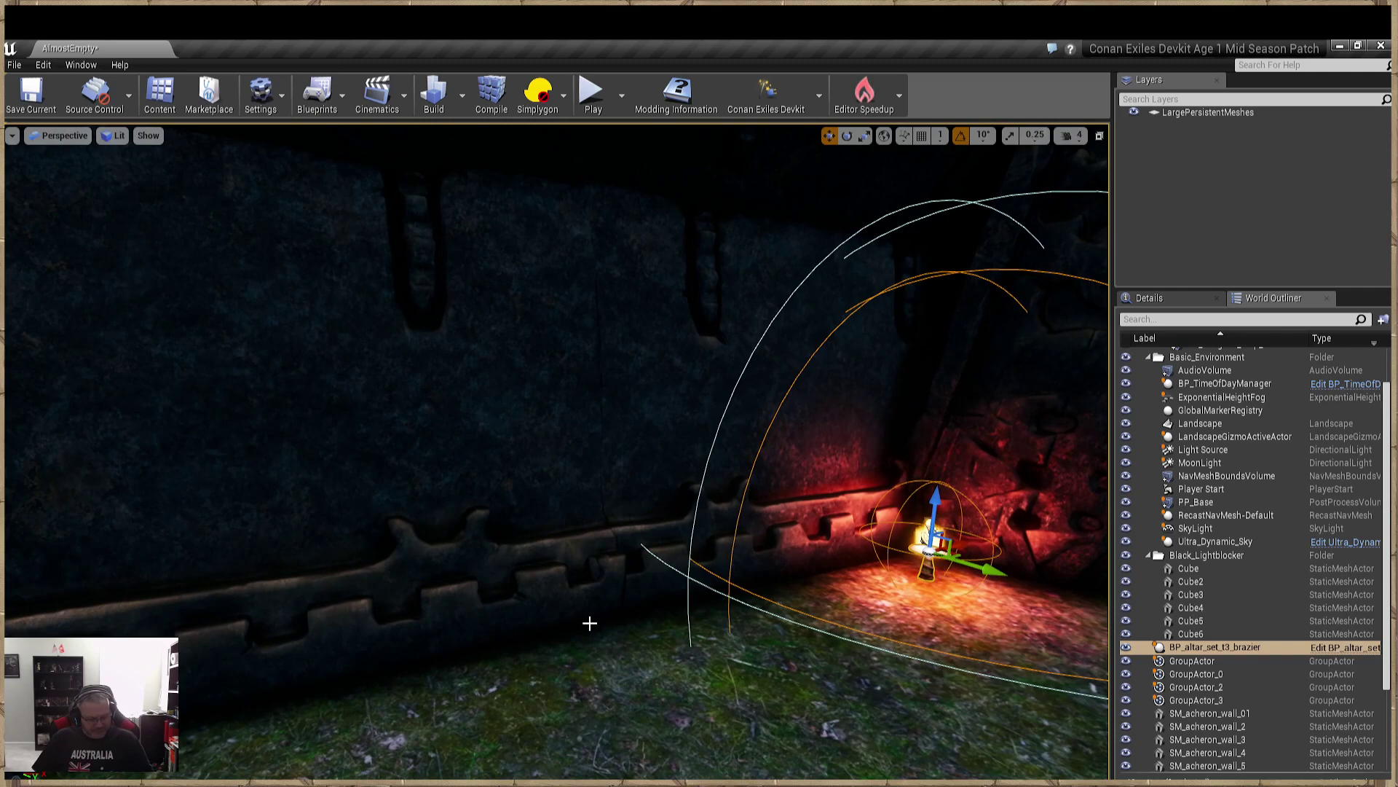
# Step: Duplicate the brazier and position the copy farther along the same wall
pyautogui.hotkey('ctrl', 'w')
pyautogui.moveTo(948, 551); pyautogui.dragTo(612, 628)
pyautogui.moveTo(611, 628); pyautogui.dragTo(519, 582, button='right')
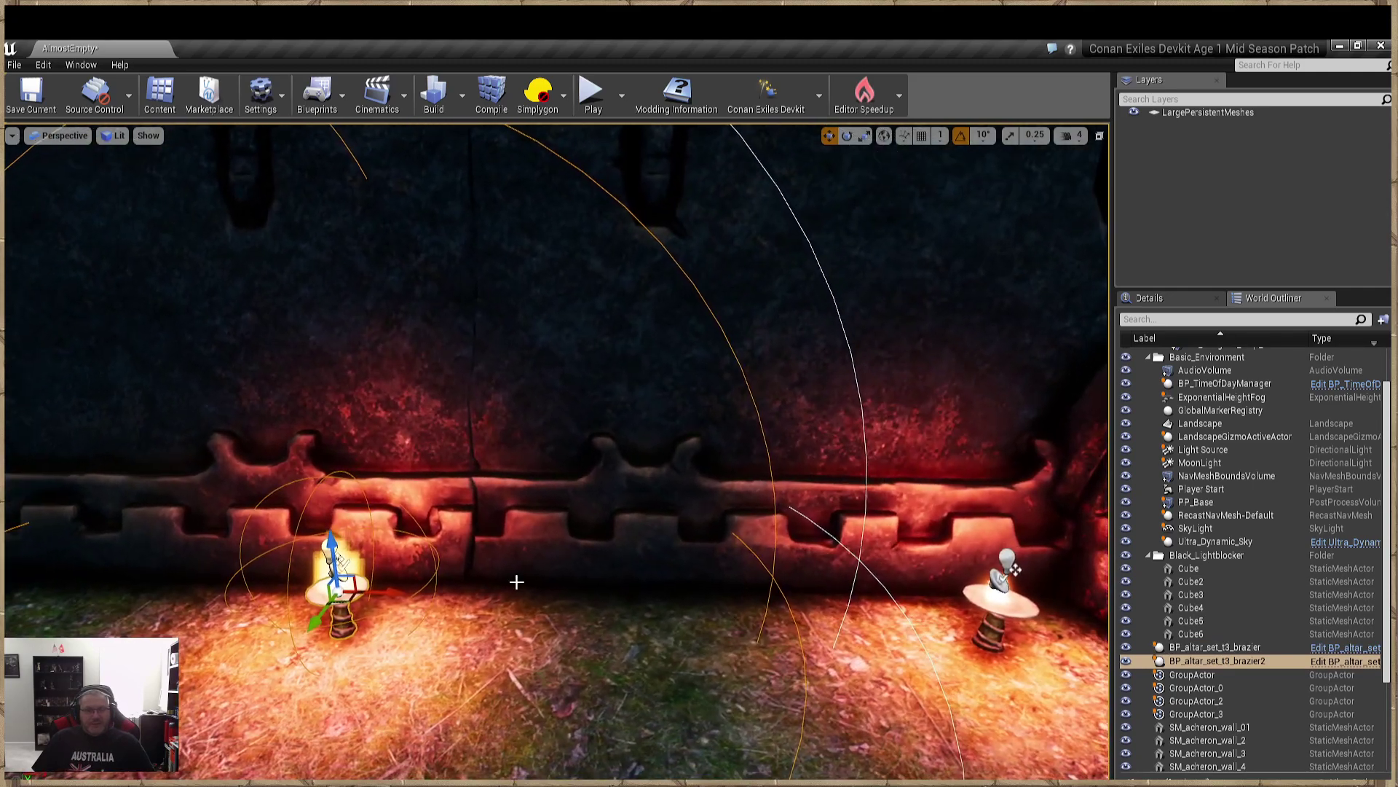
pyautogui.moveTo(397, 593); pyautogui.dragTo(606, 618)
pyautogui.moveTo(606, 618); pyautogui.dragTo(744, 411, button='right')
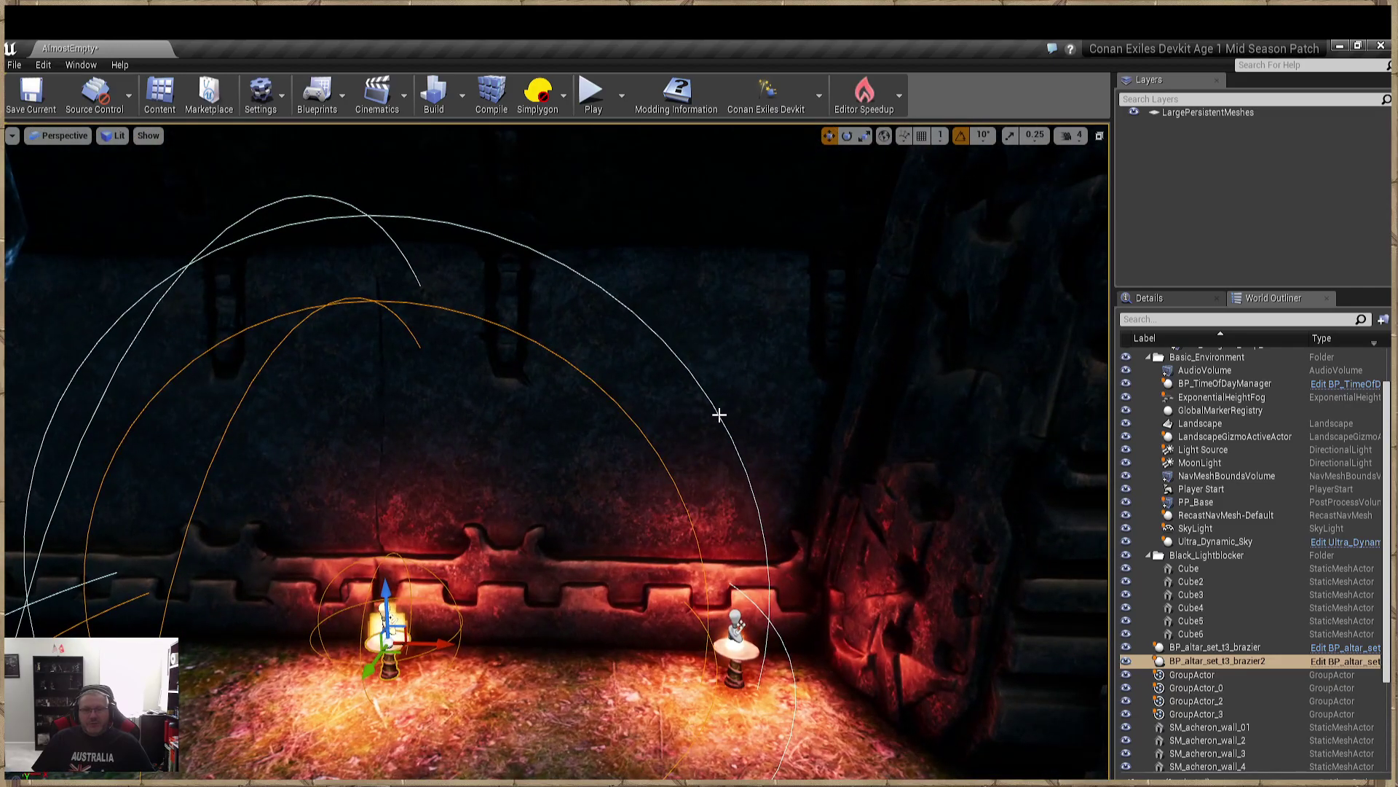
# Step: Compare the light radii of both braziers and shift the second one slightly farther along the wall to avoid overlap
pyautogui.click(737, 635)
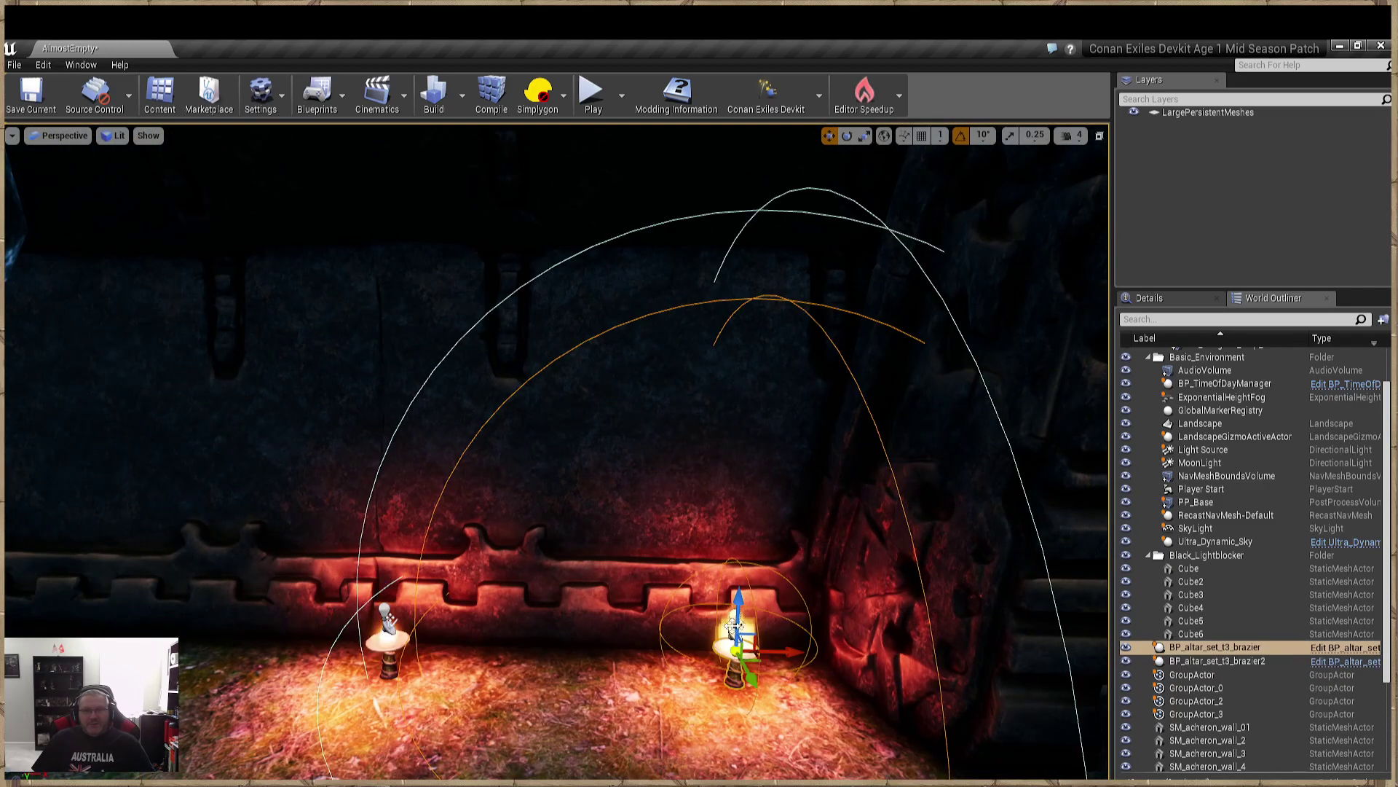
pyautogui.moveTo(593, 475); pyautogui.dragTo(969, 567, button='right')
pyautogui.click(610, 525)
pyautogui.click(1008, 553)
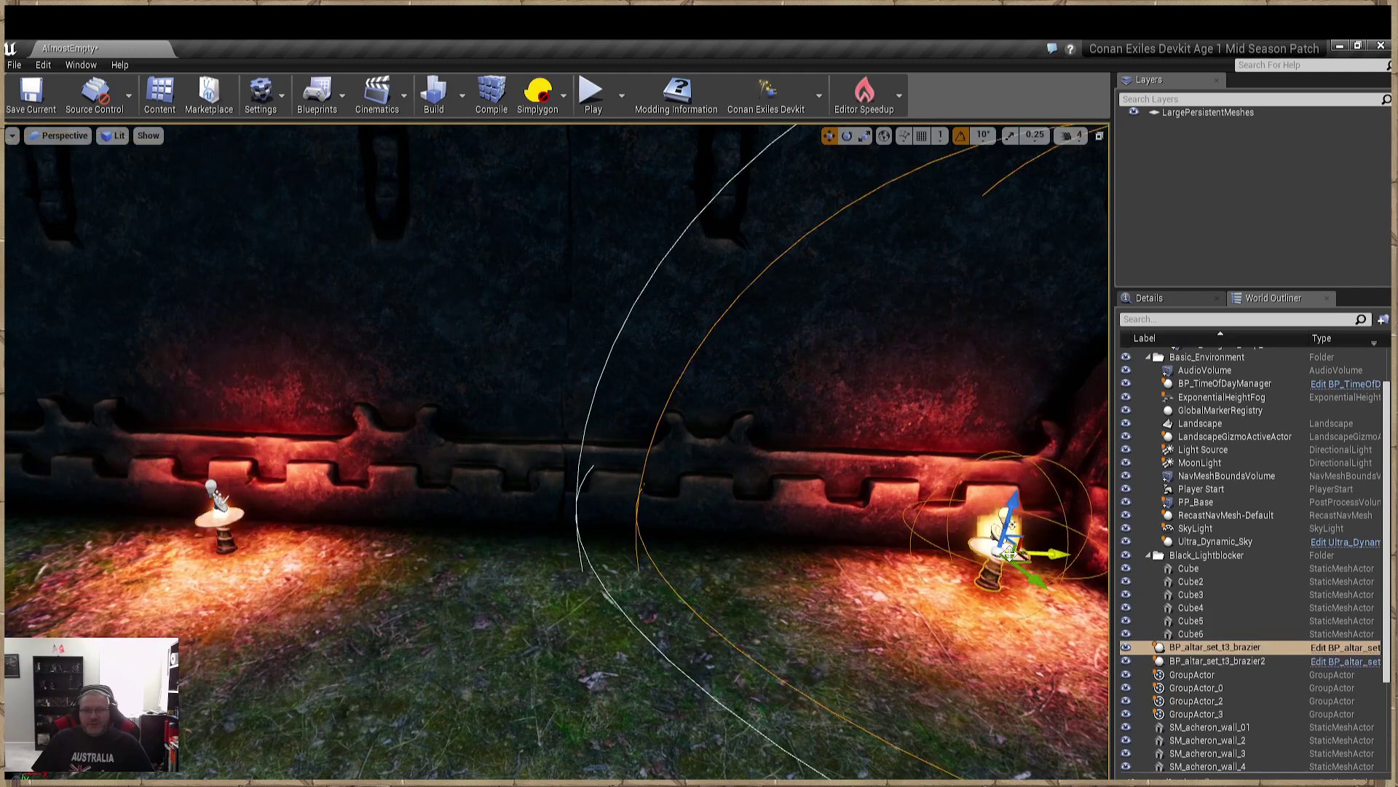
pyautogui.keyDown('ctrl'); pyautogui.click(237, 523); pyautogui.keyUp('ctrl')
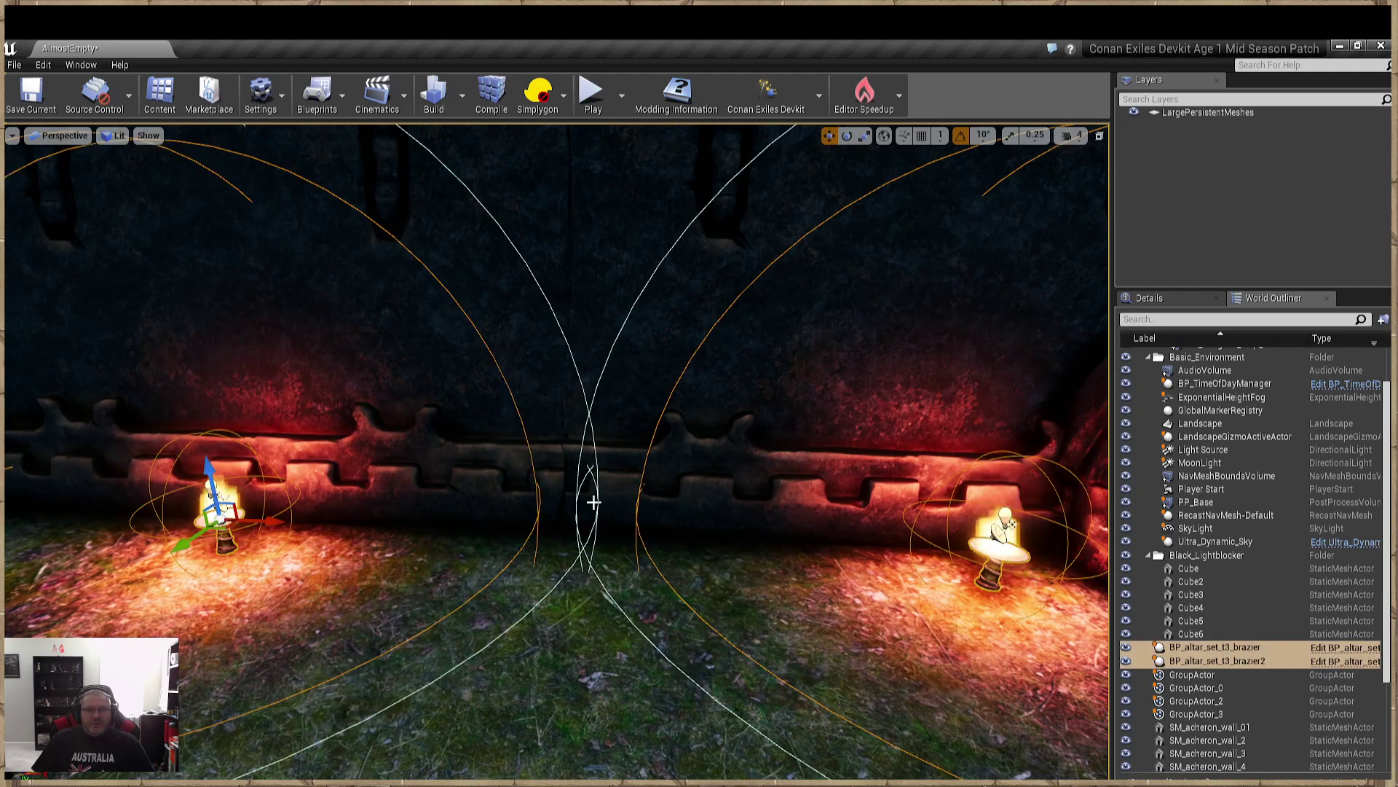
pyautogui.click(266, 525)
pyautogui.moveTo(264, 525); pyautogui.dragTo(245, 520)
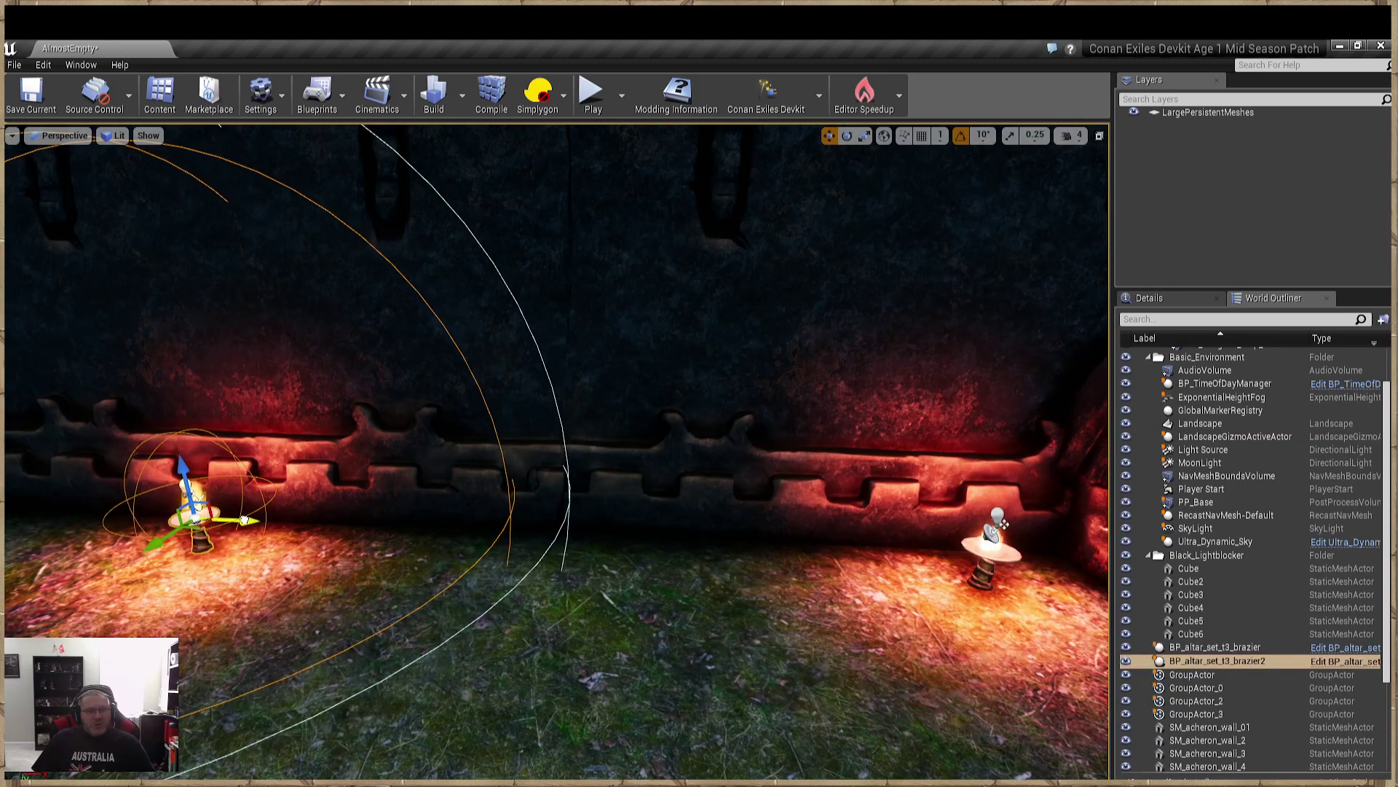
pyautogui.keyDown('ctrl'); pyautogui.click(984, 545); pyautogui.keyUp('ctrl')
# Step: Examine the glow of the two braziers along the wall and the light radius of the second one
pyautogui.moveTo(557, 452); pyautogui.dragTo(553, 481, button='right')
pyautogui.click(645, 617)
pyautogui.moveTo(645, 618); pyautogui.dragTo(493, 601, button='right')
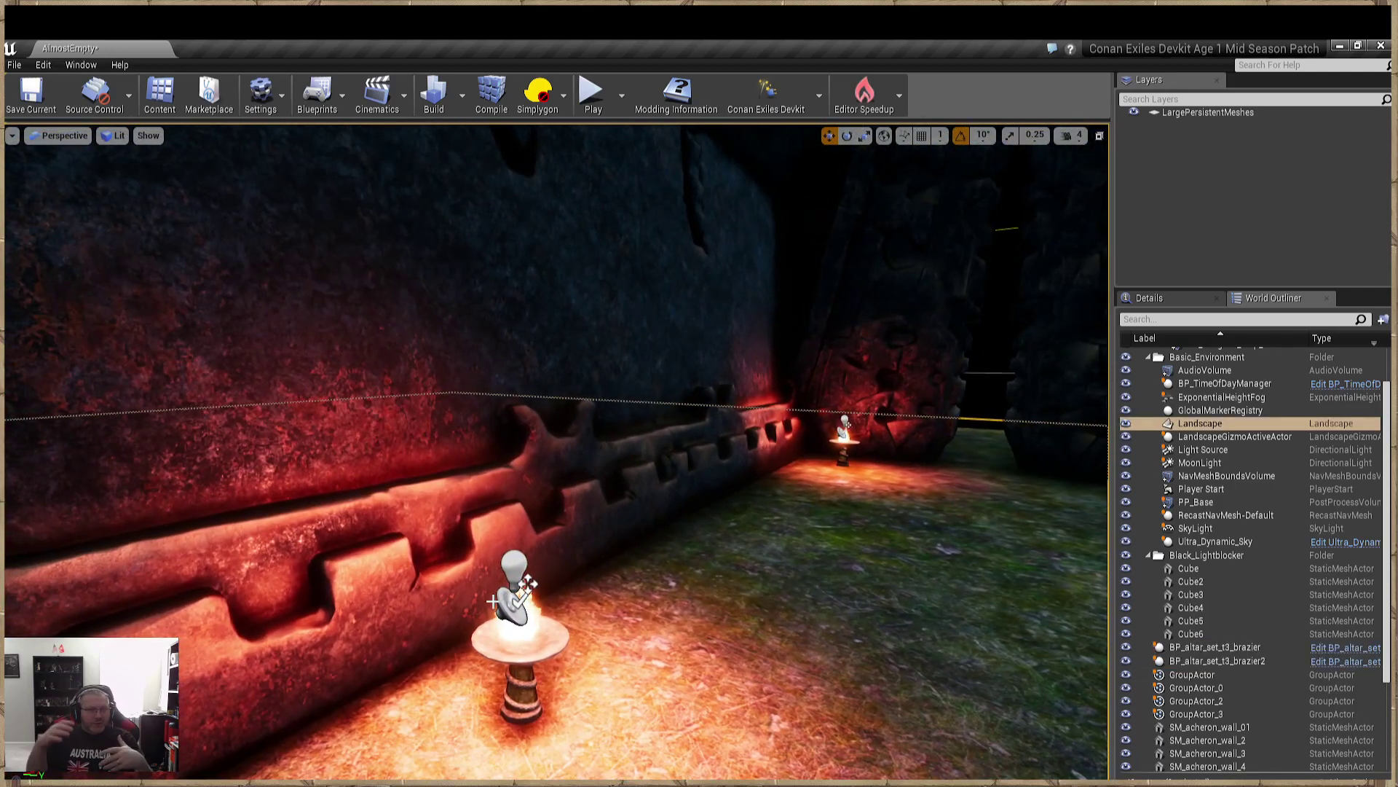
pyautogui.moveTo(403, 538); pyautogui.dragTo(393, 552, button='right')
pyautogui.click(675, 571)
pyautogui.moveTo(675, 570); pyautogui.dragTo(603, 630, button='right')
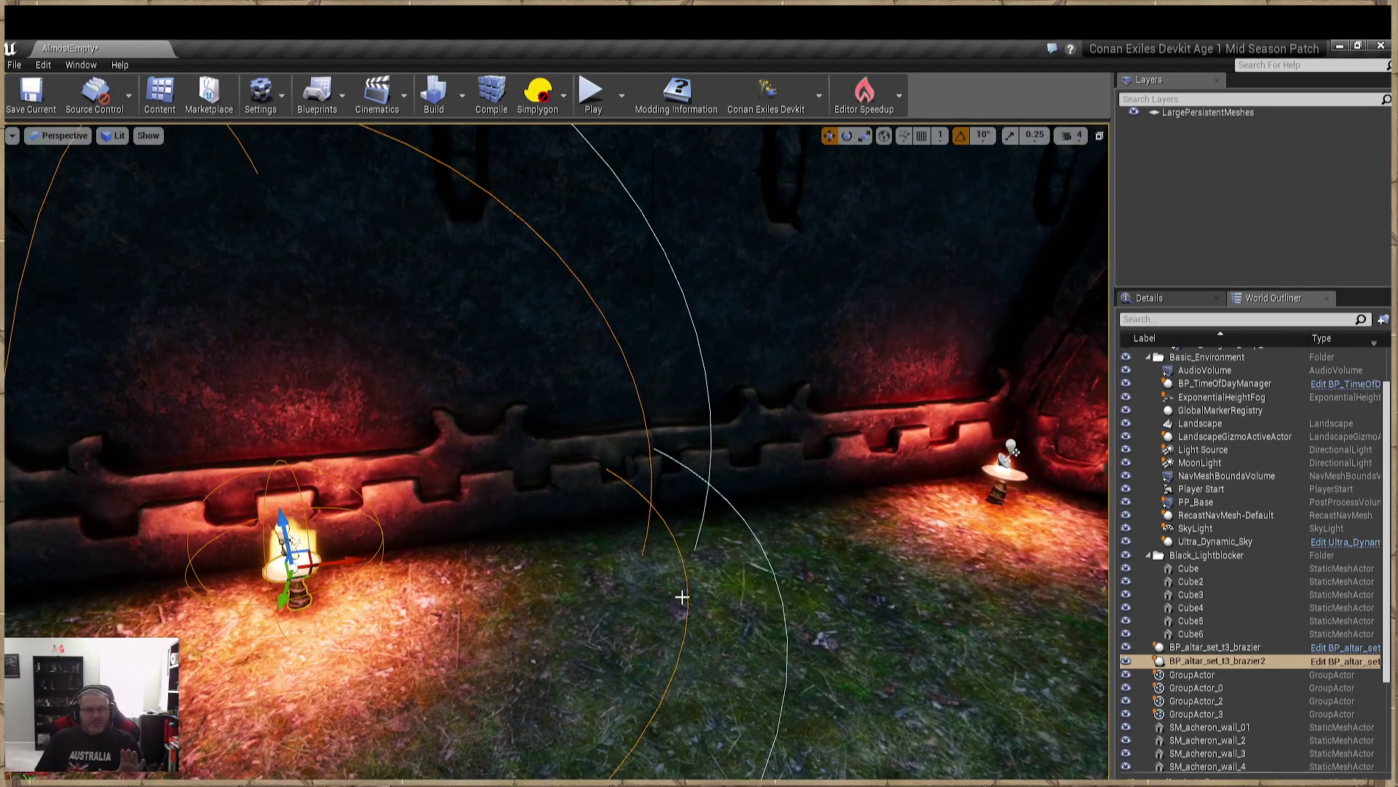
# Step: Duplicate the second brazier and move the copy to the middle of the corridor floor
pyautogui.moveTo(740, 592); pyautogui.dragTo(615, 598, button='right')
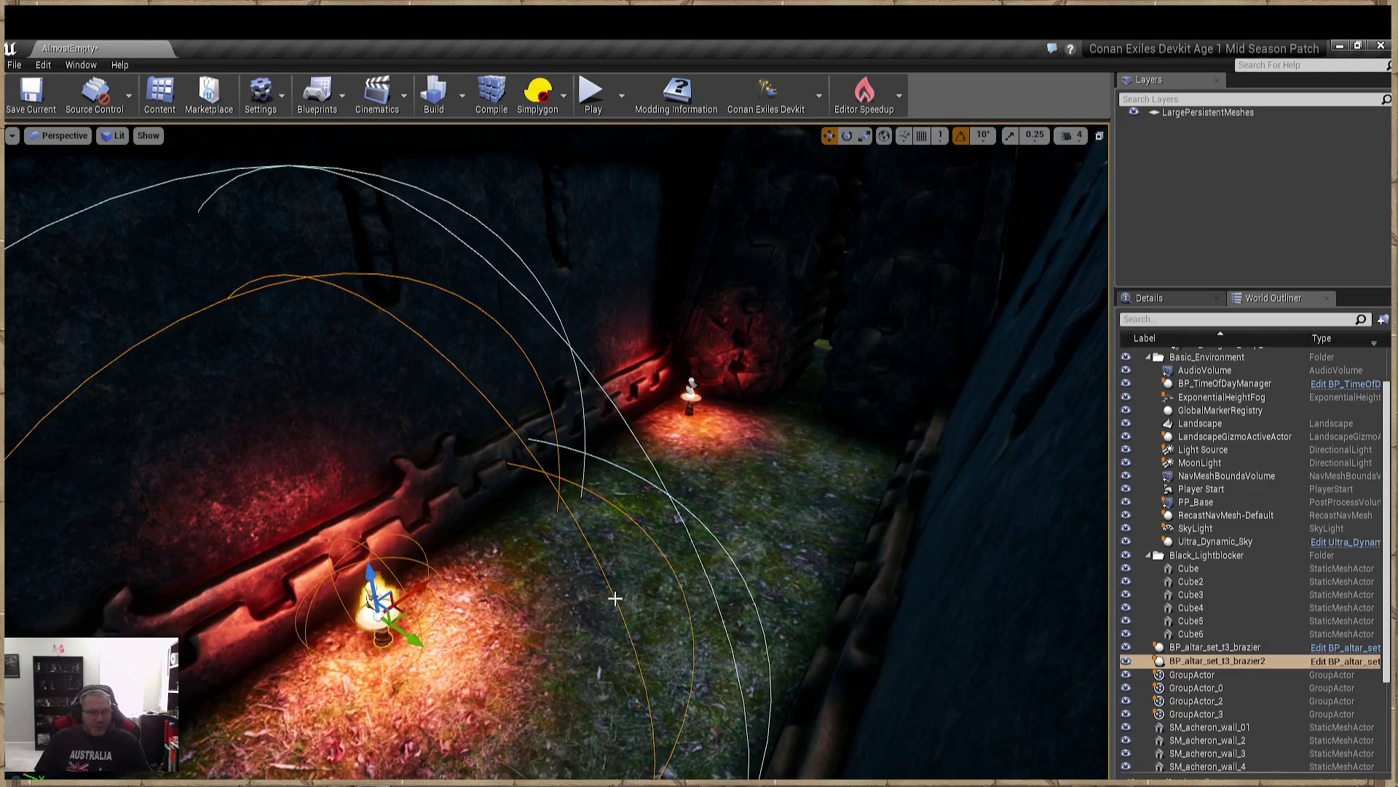
pyautogui.hotkey('ctrl', 'w')
pyautogui.moveTo(414, 585); pyautogui.dragTo(741, 544)
pyautogui.moveTo(742, 544); pyautogui.dragTo(620, 568, button='right')
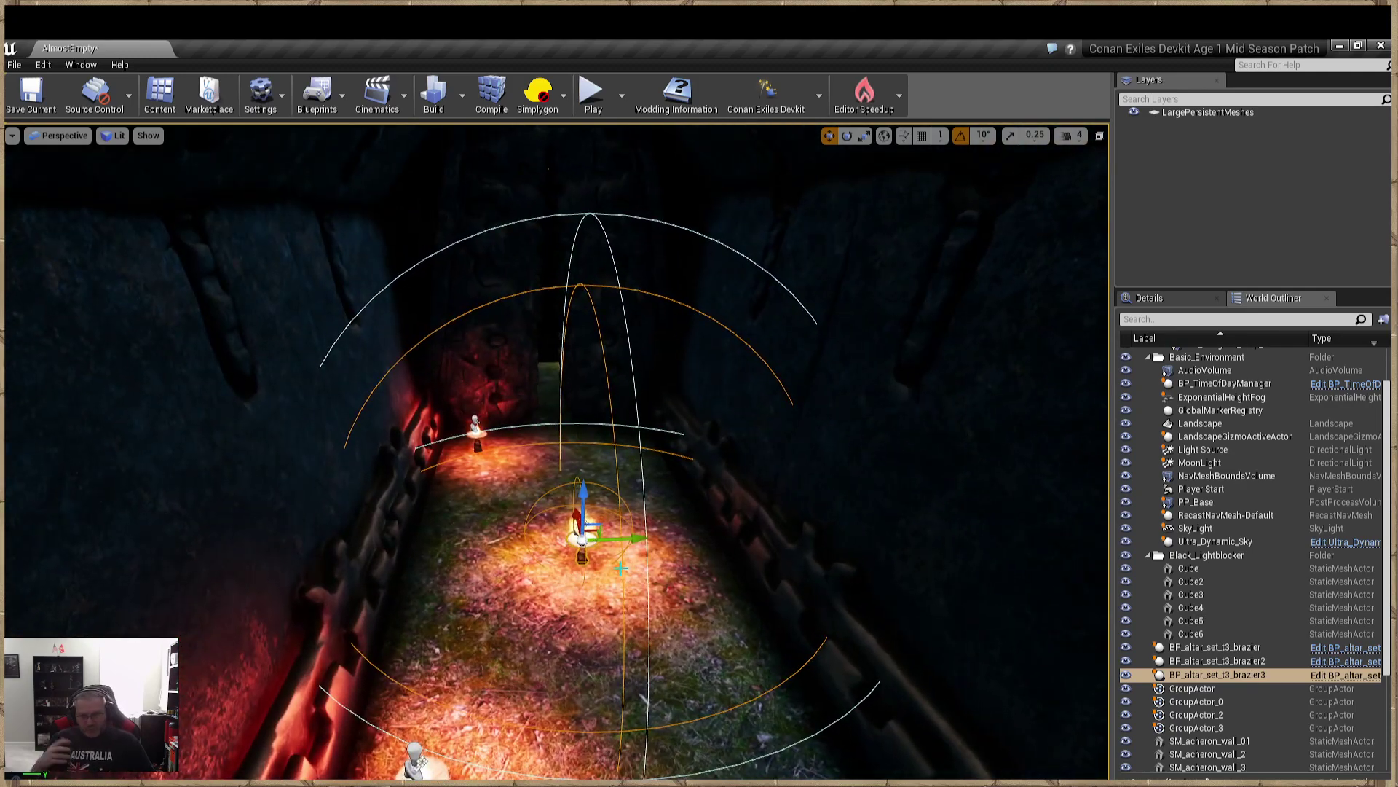
# Step: Stack several more duplicates of the mid-corridor brazier on exactly the same spot
pyautogui.hotkey('ctrl', 'w')
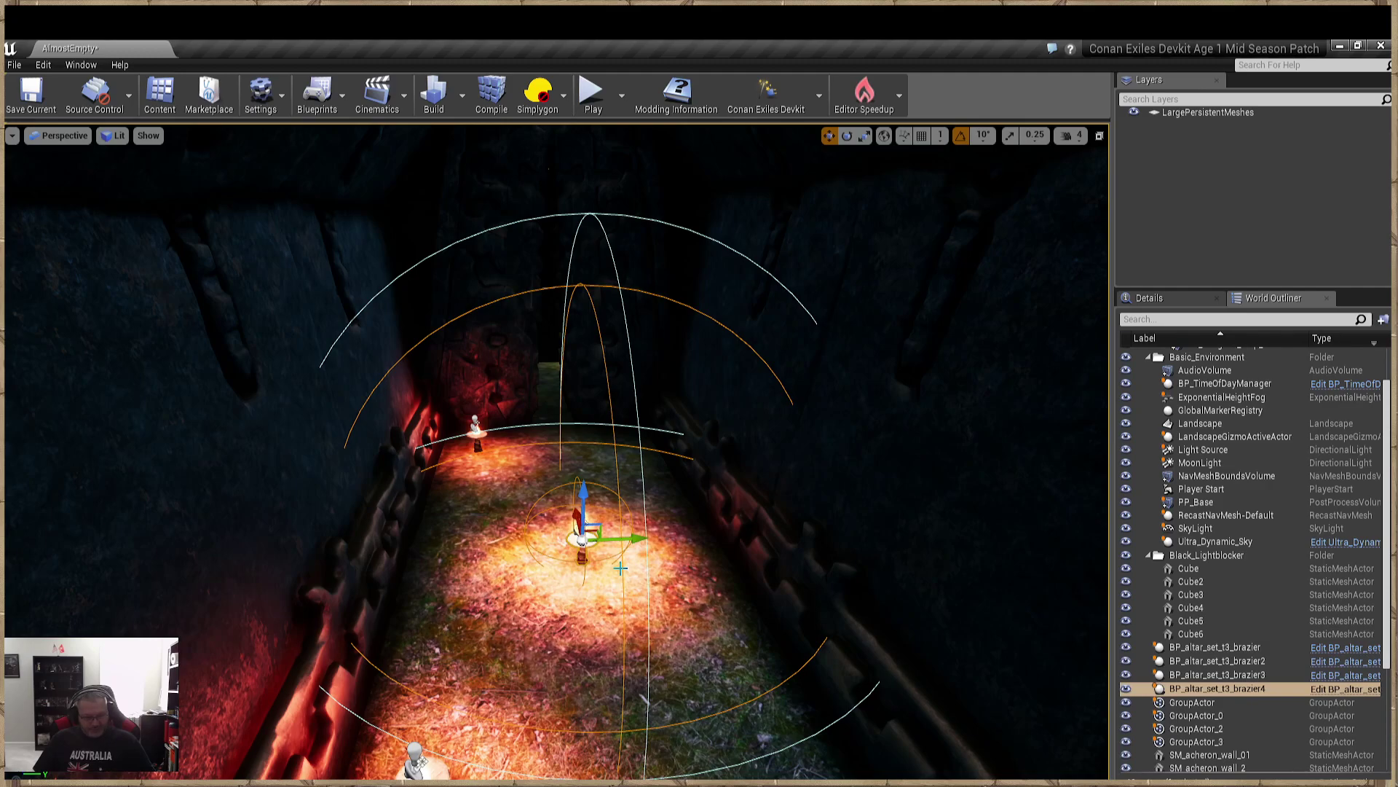
pyautogui.hotkey('ctrl', 'w')
pyautogui.hotkey('ctrl', 'w')
pyautogui.hotkey('ctrl', 'w')
pyautogui.hotkey('ctrl', 'w')
pyautogui.hotkey('ctrl', 'w')
pyautogui.hotkey('ctrl', 'w')
pyautogui.hotkey('ctrl', 'w')
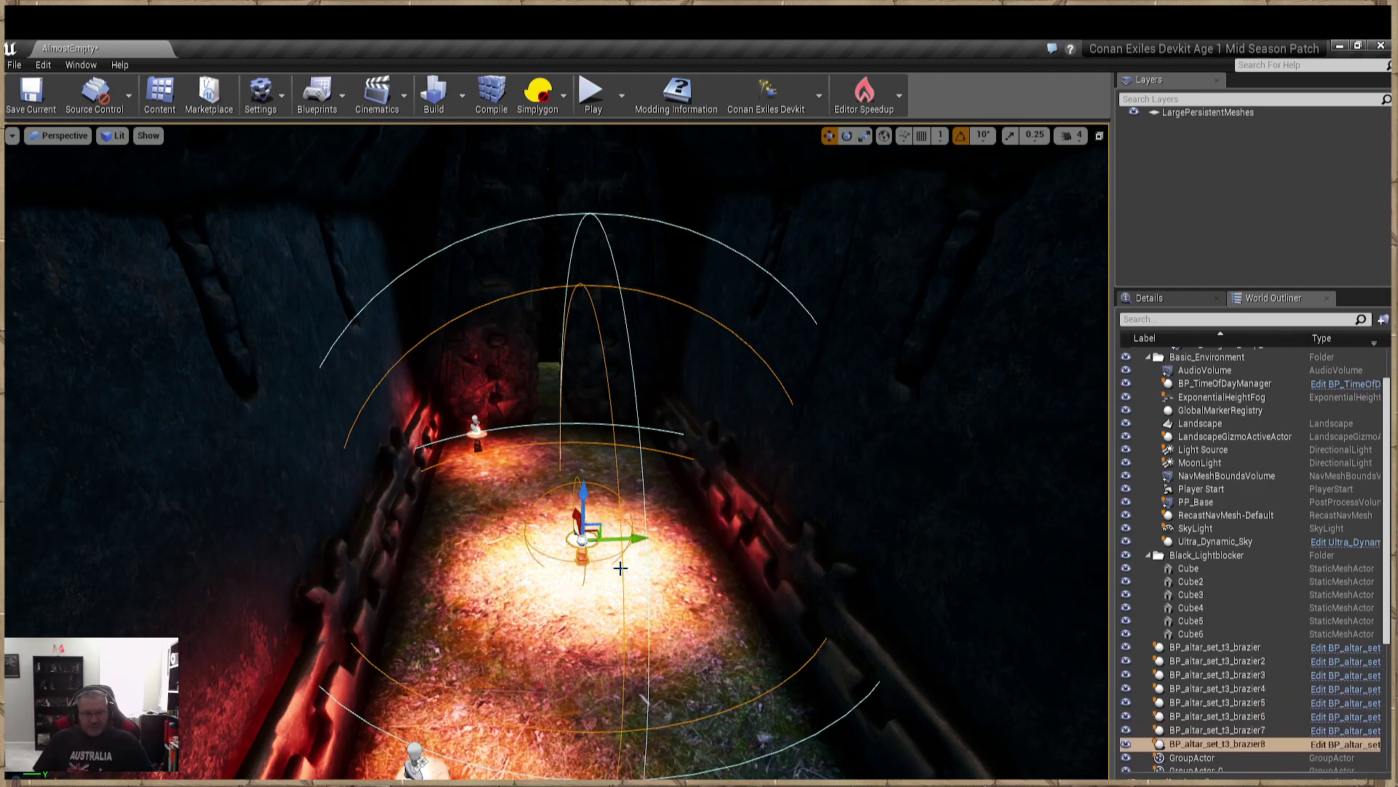
# Step: Pull two of the duplicates out of the brazier stack and move them toward the corridor wall
pyautogui.moveTo(618, 574)
pyautogui.mouseDown(button='right')
pyautogui.moveTo(641, 655)
pyautogui.moveTo(617, 574)
pyautogui.mouseUp(button='right')
pyautogui.moveTo(454, 540); pyautogui.dragTo(937, 561)
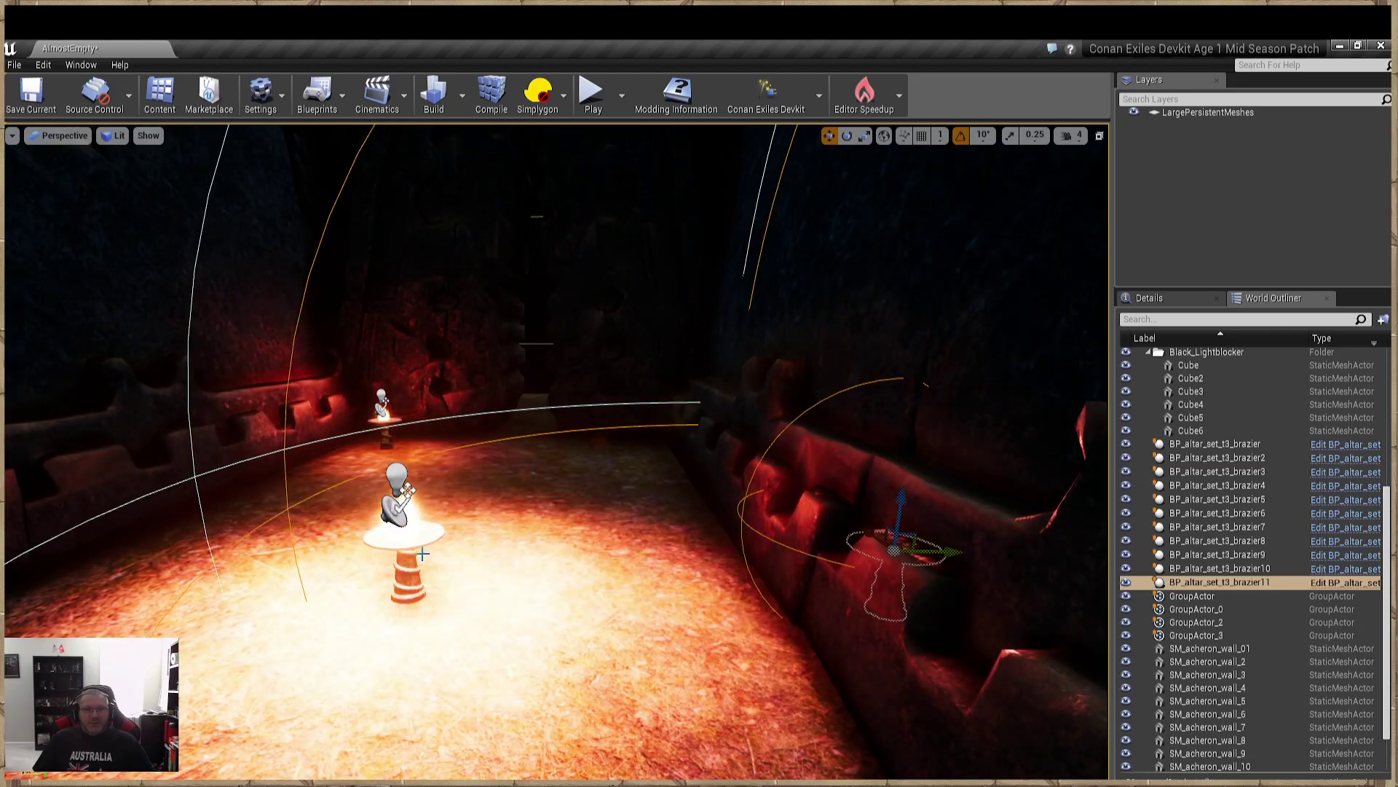
pyautogui.click(408, 495)
pyautogui.moveTo(458, 541); pyautogui.dragTo(786, 543)
pyautogui.moveTo(701, 599)
pyautogui.mouseDown(button='right')
pyautogui.moveTo(758, 583)
pyautogui.moveTo(815, 599)
pyautogui.moveTo(684, 604)
pyautogui.mouseUp(button='right')
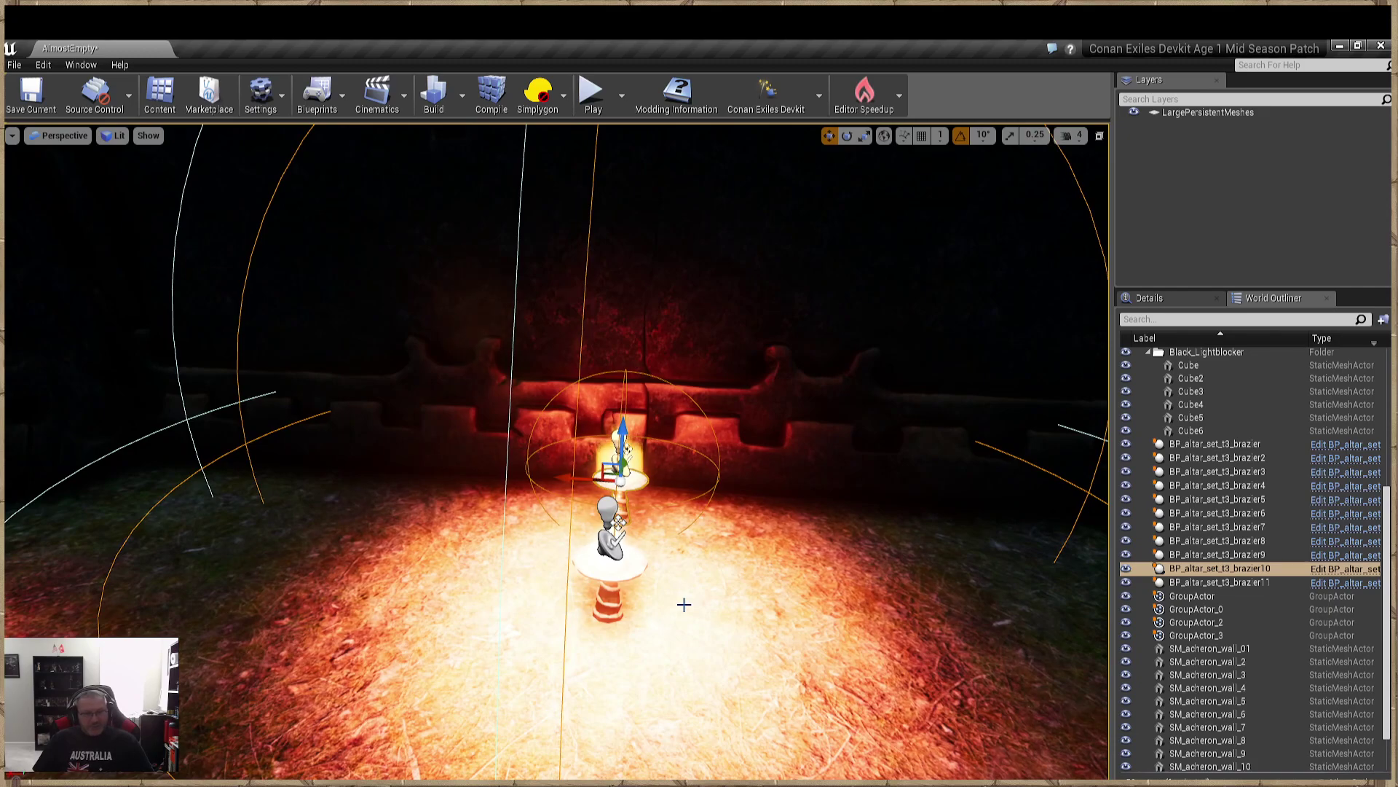
pyautogui.moveTo(696, 663); pyautogui.dragTo(604, 663, button='right')
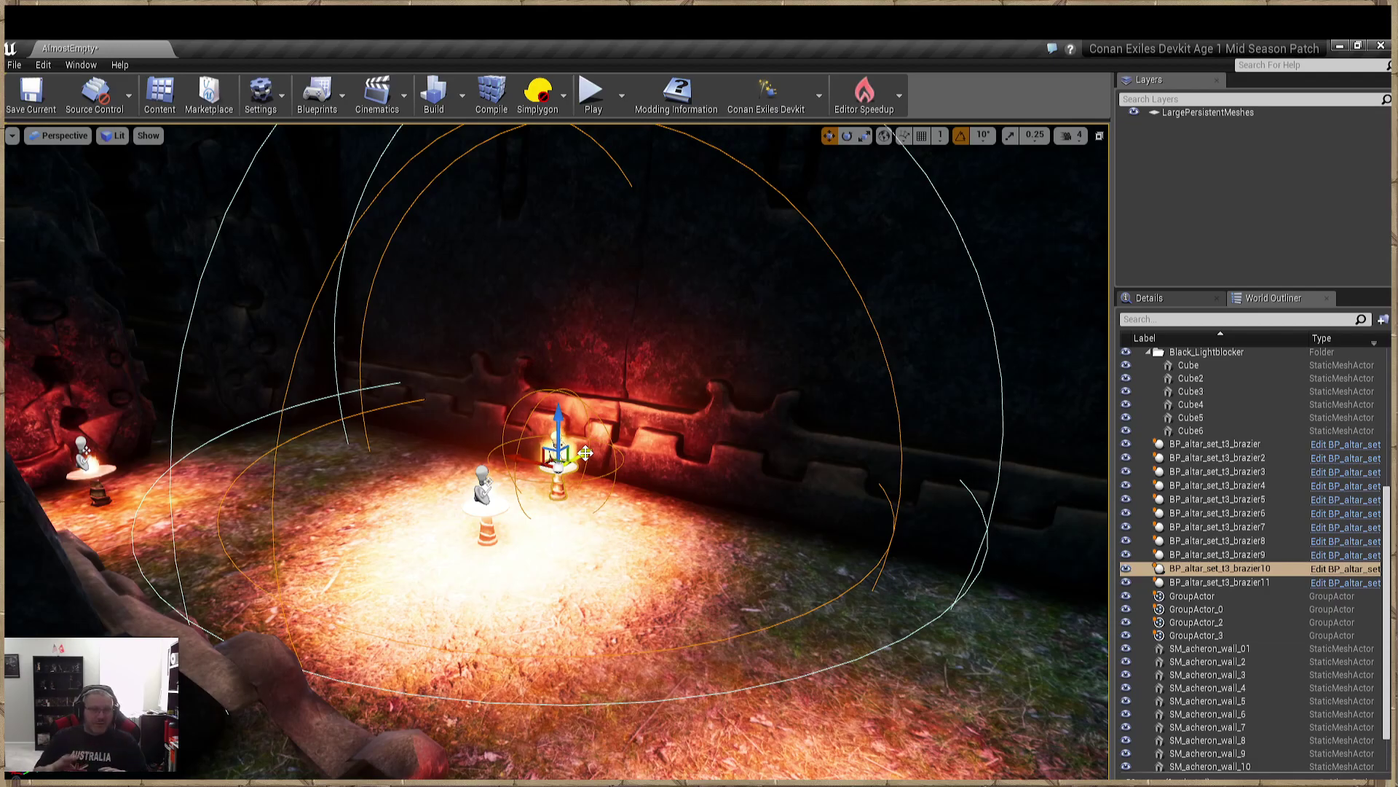
# Step: Delete the brazier duplicate beside the wall and all the stacked duplicates in the middle of the corridor
pyautogui.moveTo(684, 440); pyautogui.dragTo(675, 442, button='right')
pyautogui.press('Delete')
pyautogui.click(579, 492)
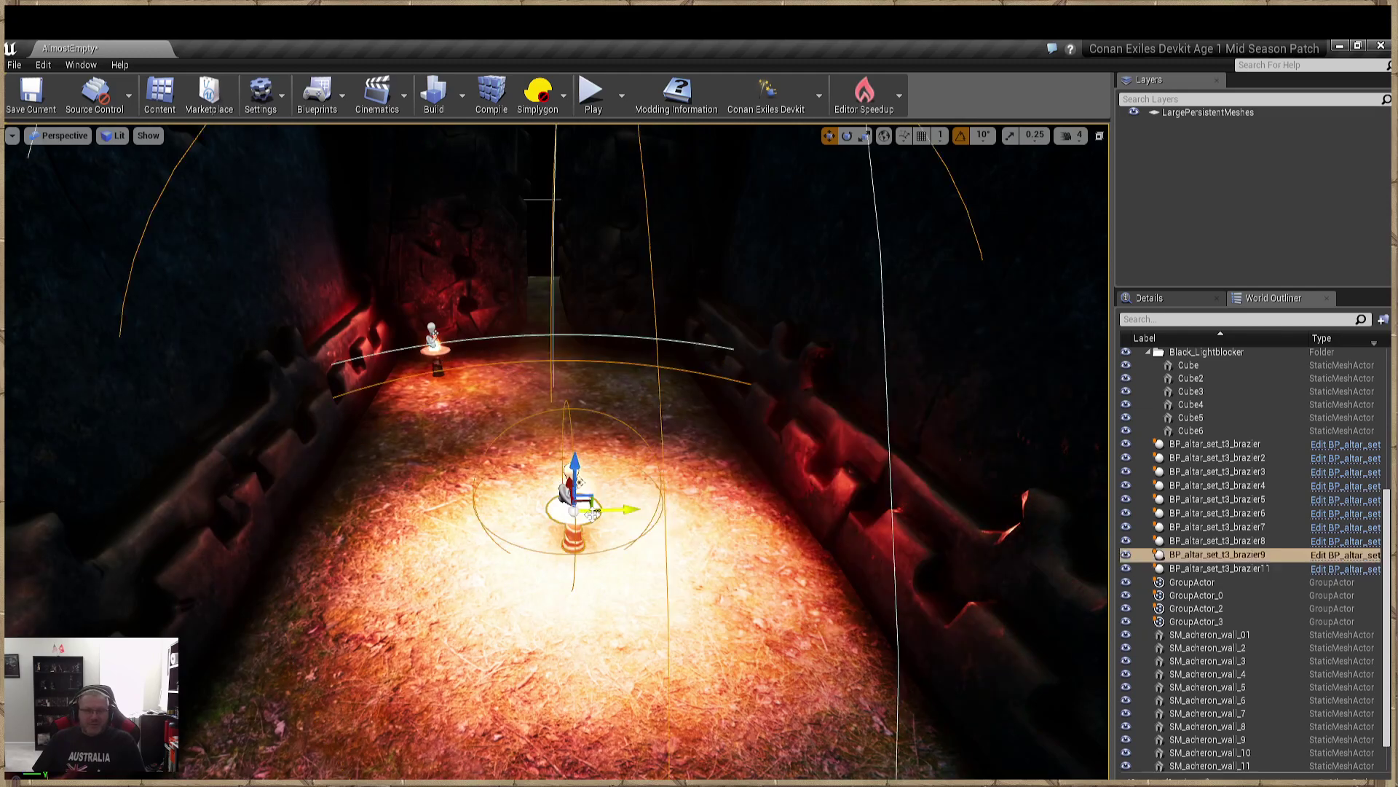
pyautogui.press('Delete')
pyautogui.click(575, 517)
pyautogui.press('Delete')
pyautogui.click(576, 517)
pyautogui.press('Delete')
pyautogui.click(609, 532)
pyautogui.press('Delete')
pyautogui.click(603, 512)
pyautogui.press('Delete')
pyautogui.click(574, 502)
pyautogui.press('Delete')
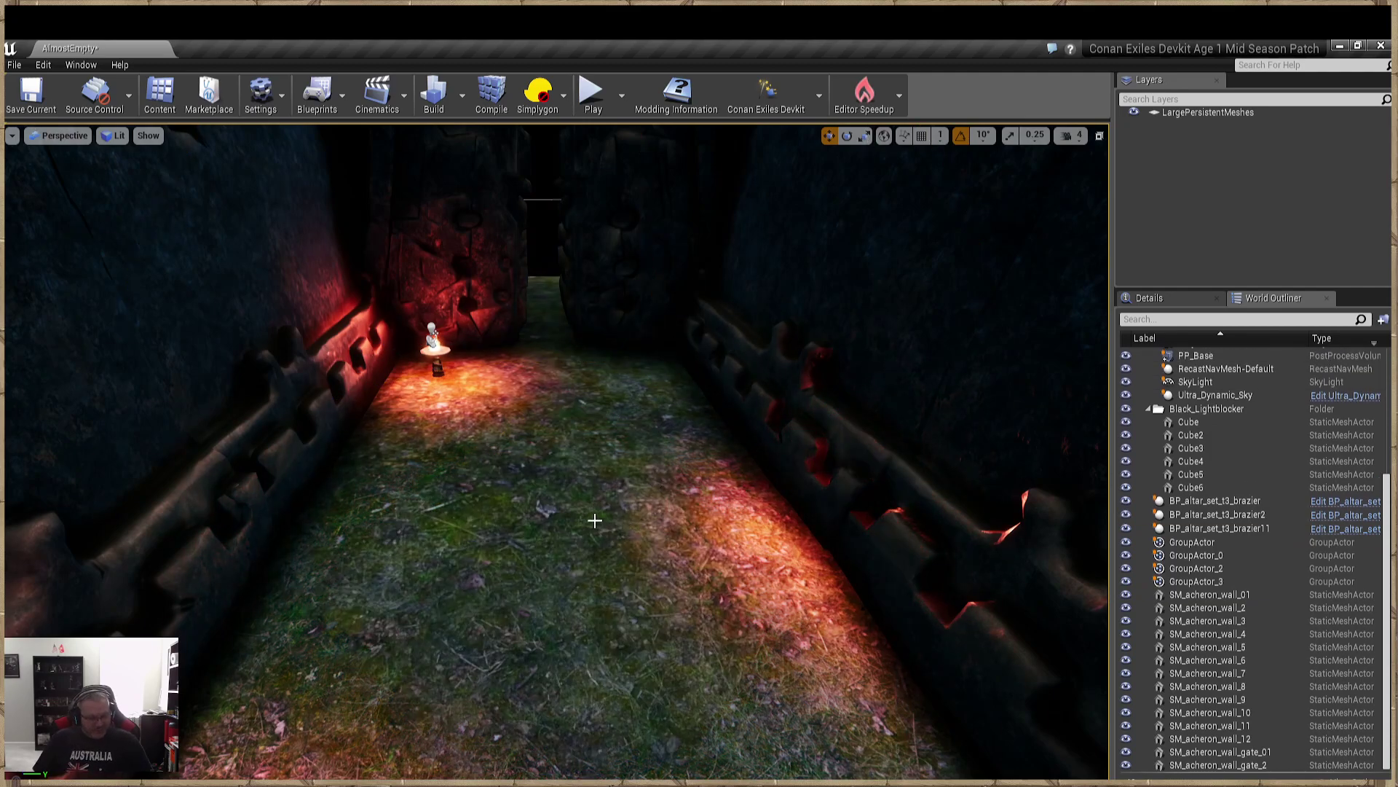
# Step: Move the brazier copy embedded in the wall back to the middle of the corridor and inspect its glow
pyautogui.moveTo(788, 514); pyautogui.dragTo(321, 524, button='right')
pyautogui.click(490, 559)
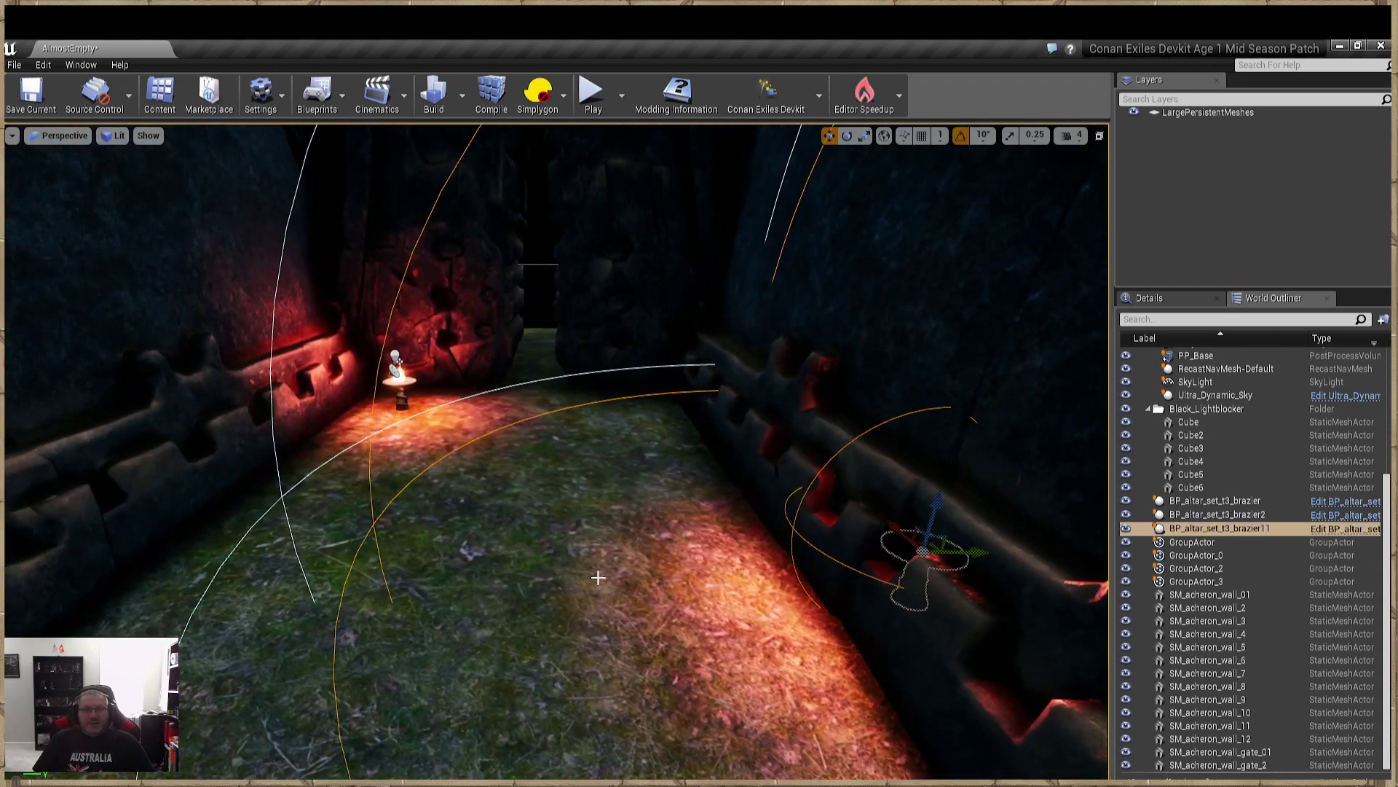
pyautogui.moveTo(972, 555); pyautogui.dragTo(612, 550)
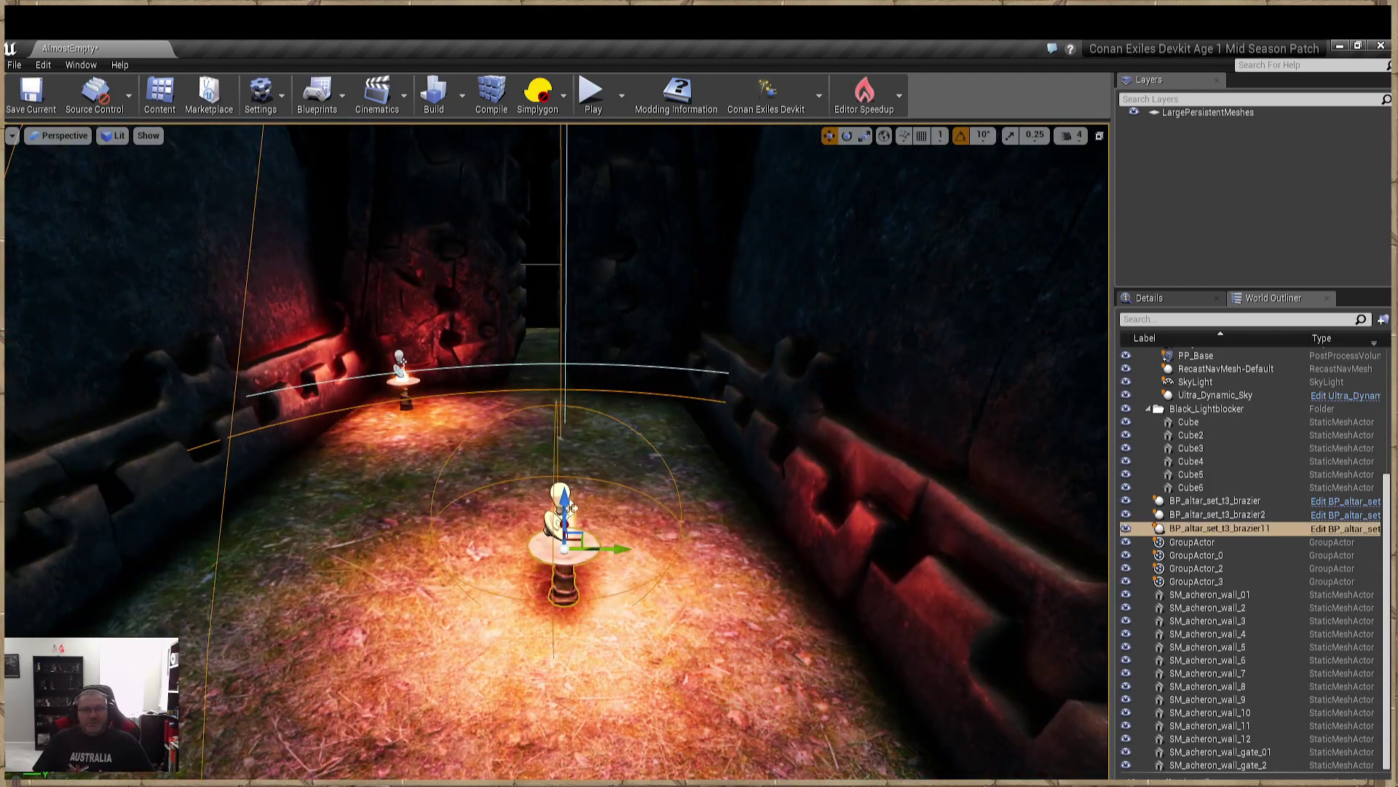
pyautogui.moveTo(612, 550); pyautogui.dragTo(466, 444, button='right')
pyautogui.moveTo(560, 488); pyautogui.dragTo(743, 593, button='right')
# Step: Delete the mid-corridor brazier copy and the two original BP_altar_set_t3_brazier actors along the wall
pyautogui.press('Delete')
pyautogui.click(281, 749)
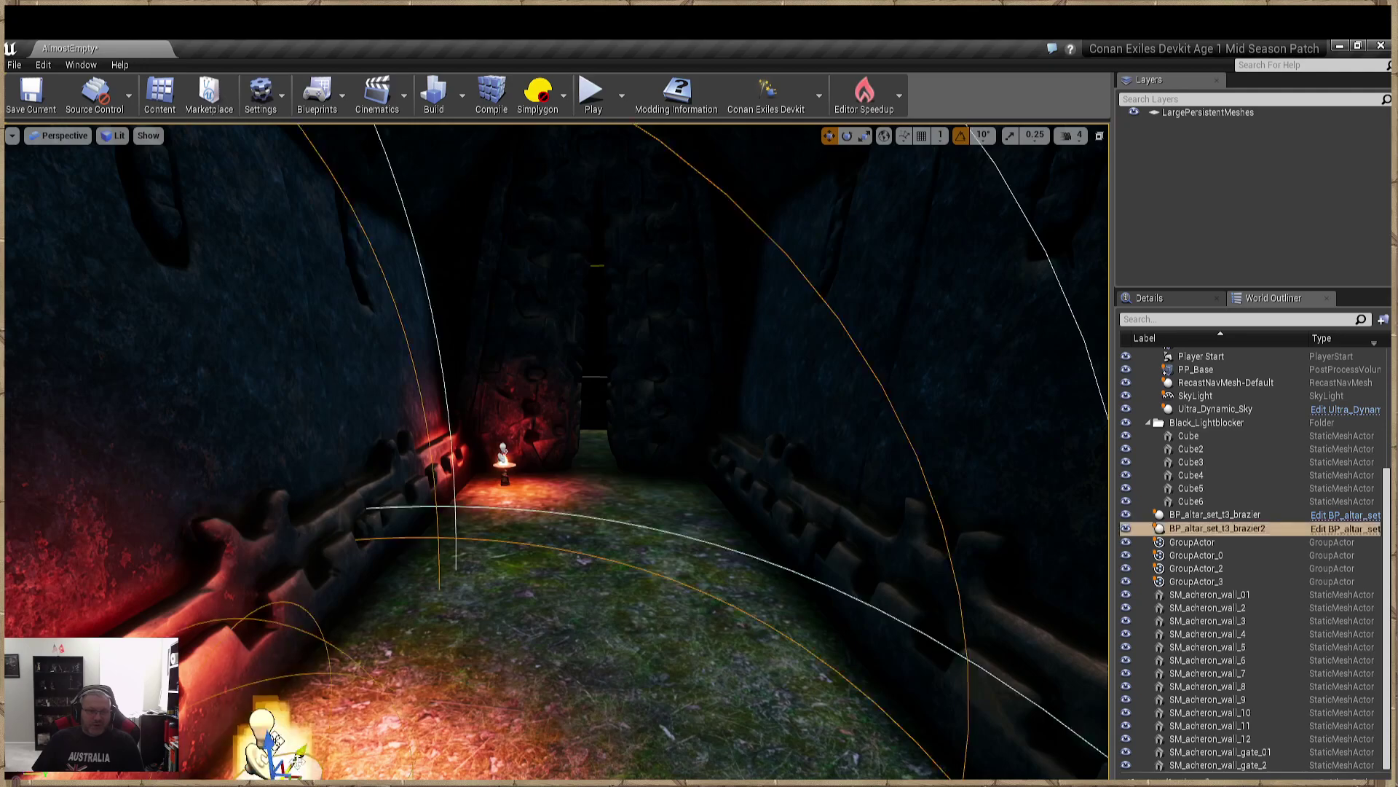
pyautogui.press('Delete')
pyautogui.click(504, 455)
pyautogui.press('Delete')
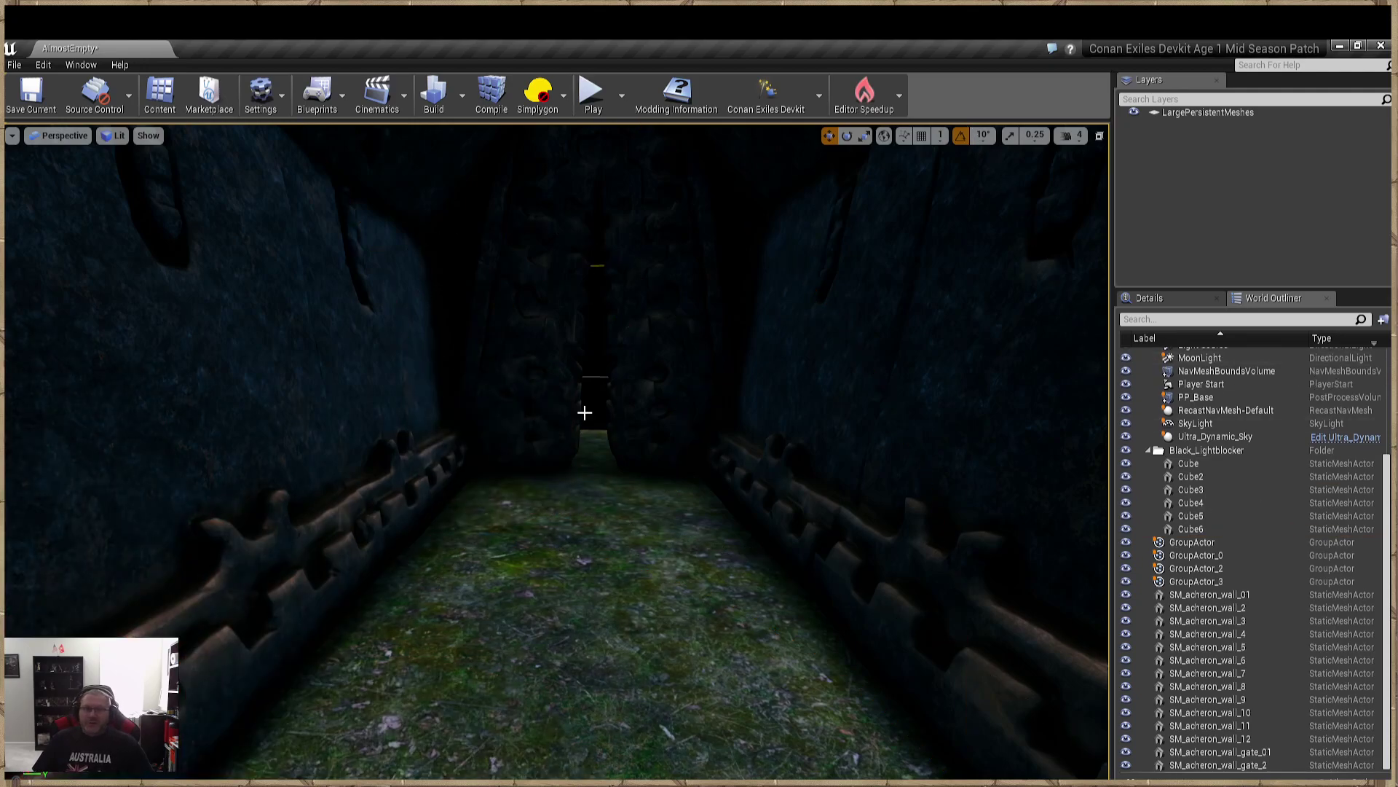
# Step: Place a BP_acheron_props_brazier_01 on the corridor floor near the wall and raise it until its legs stand on the ground
pyautogui.click(159, 93)
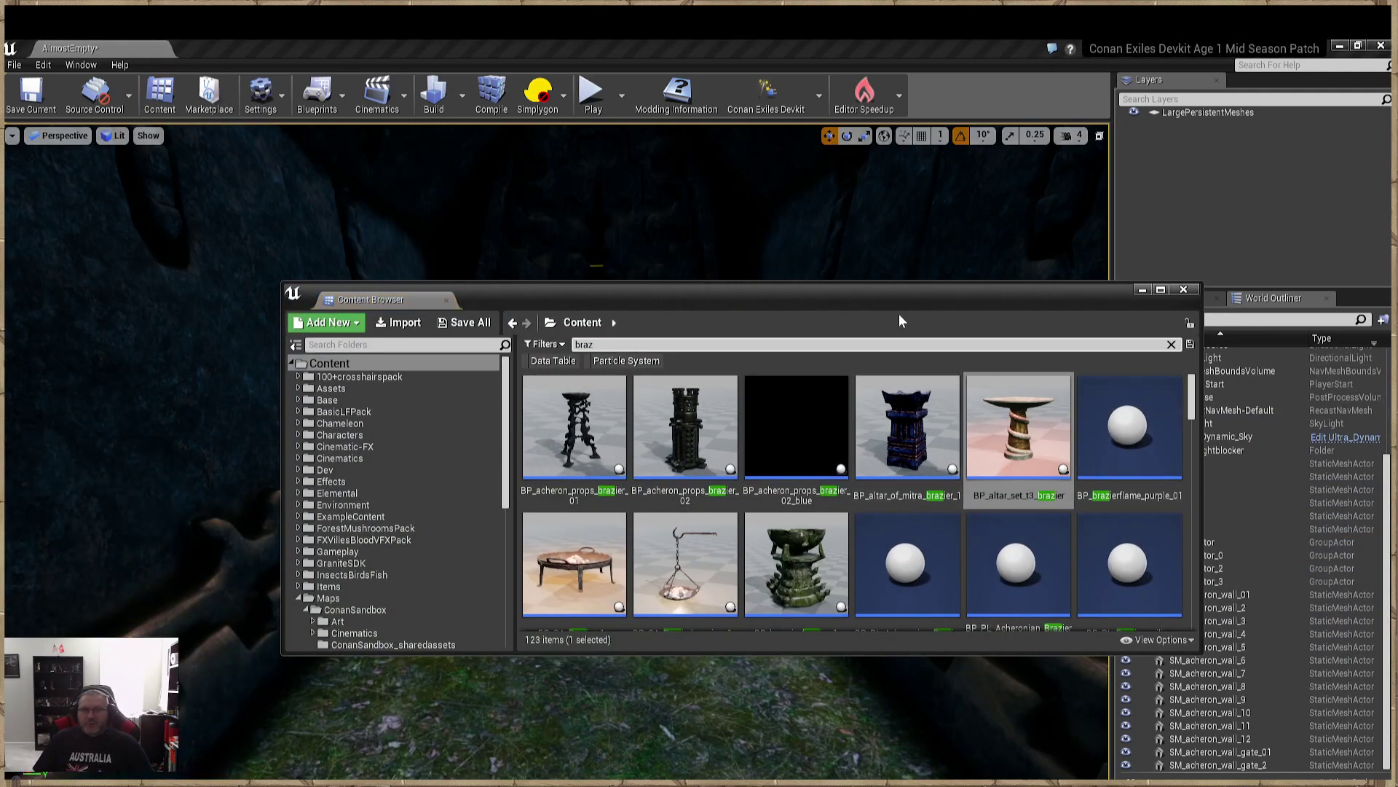
pyautogui.moveTo(898, 321); pyautogui.dragTo(905, 278)
pyautogui.moveTo(582, 384); pyautogui.dragTo(357, 666)
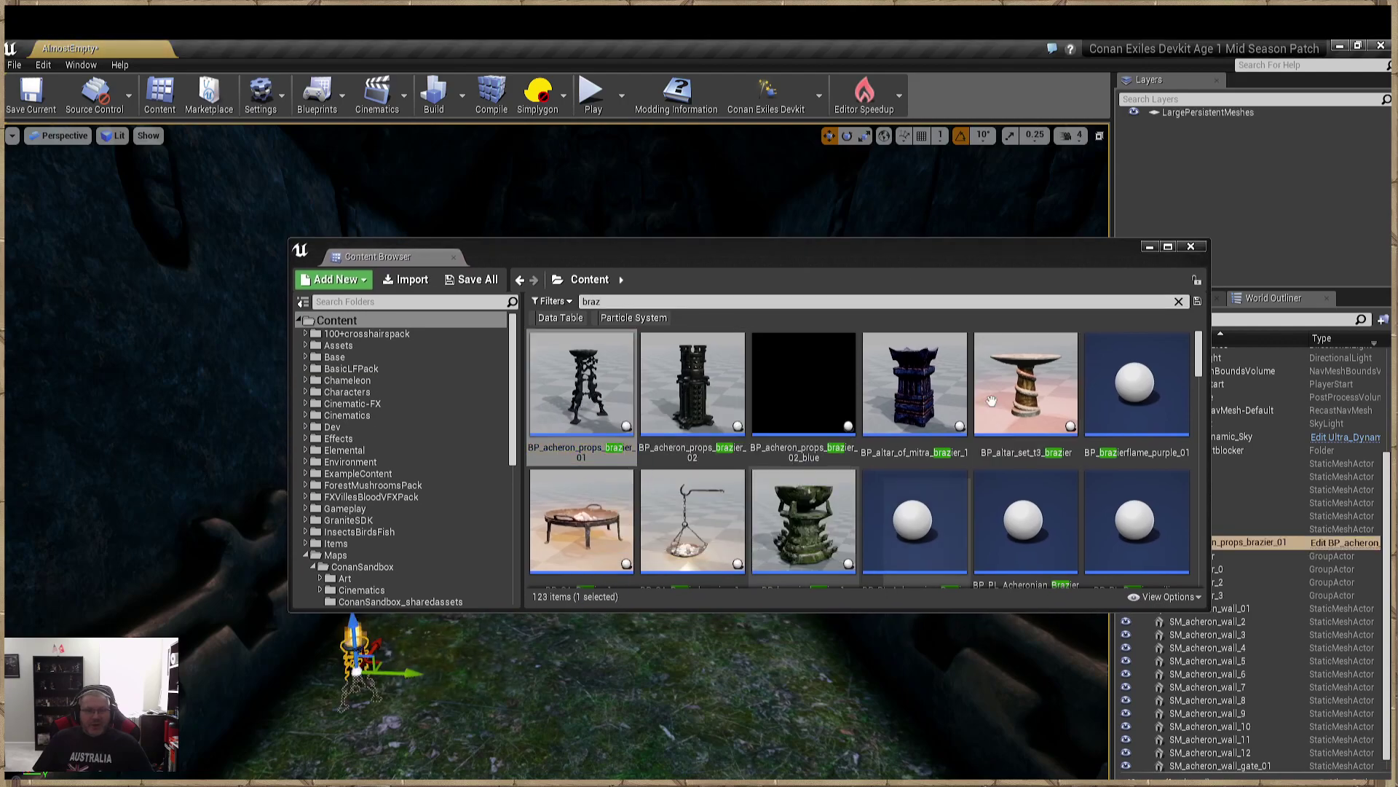
pyautogui.click(1150, 246)
pyautogui.press('w')
pyautogui.moveTo(930, 331); pyautogui.dragTo(456, 634, button='right')
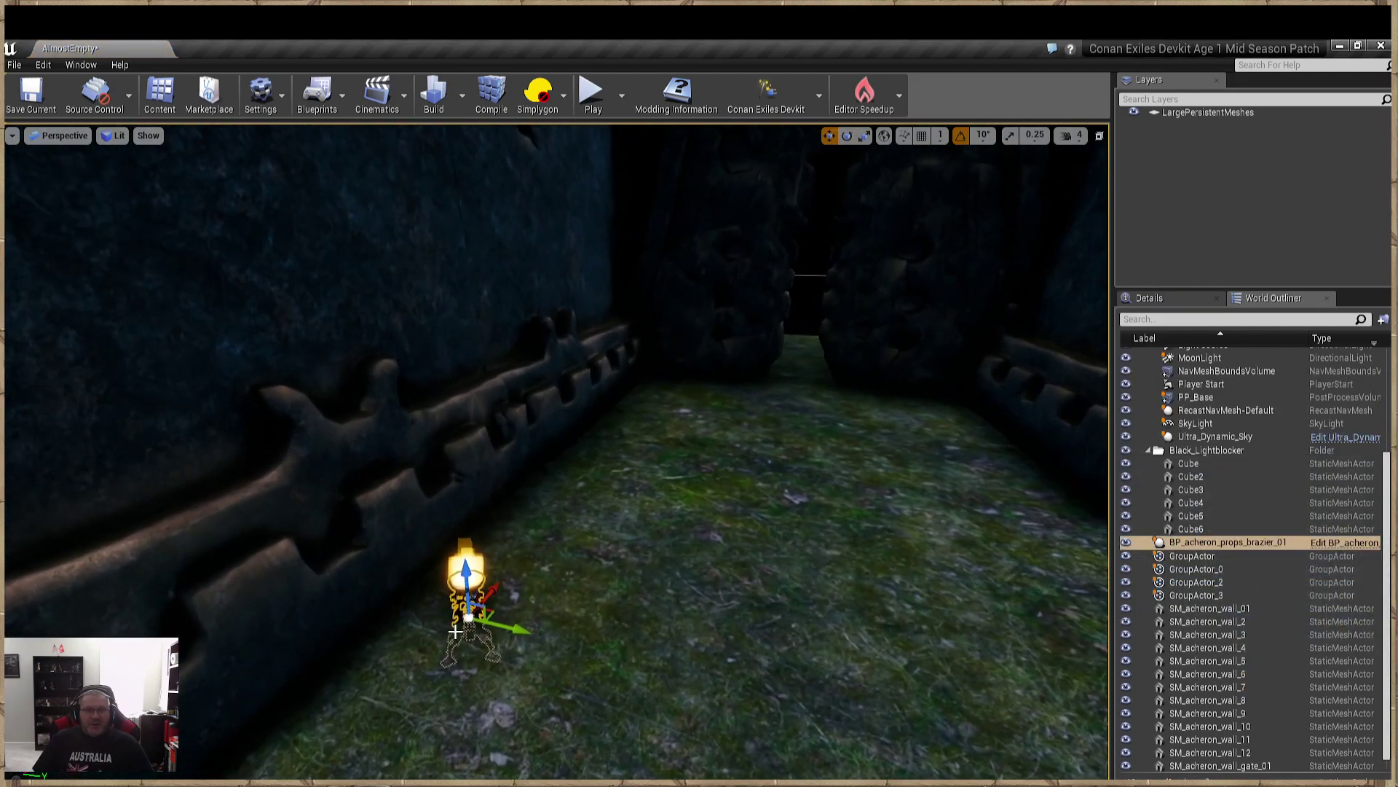
pyautogui.moveTo(467, 580); pyautogui.dragTo(461, 537)
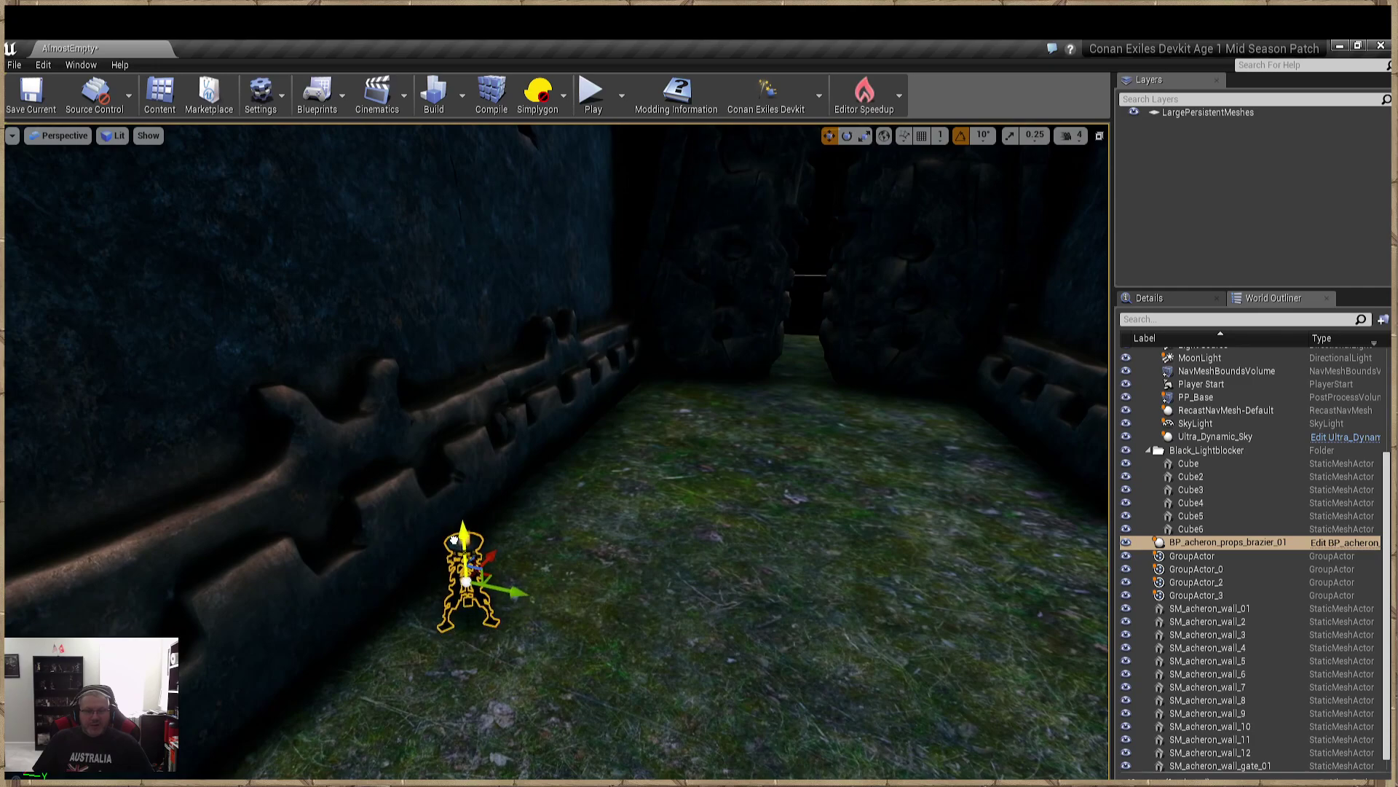
pyautogui.click(718, 629)
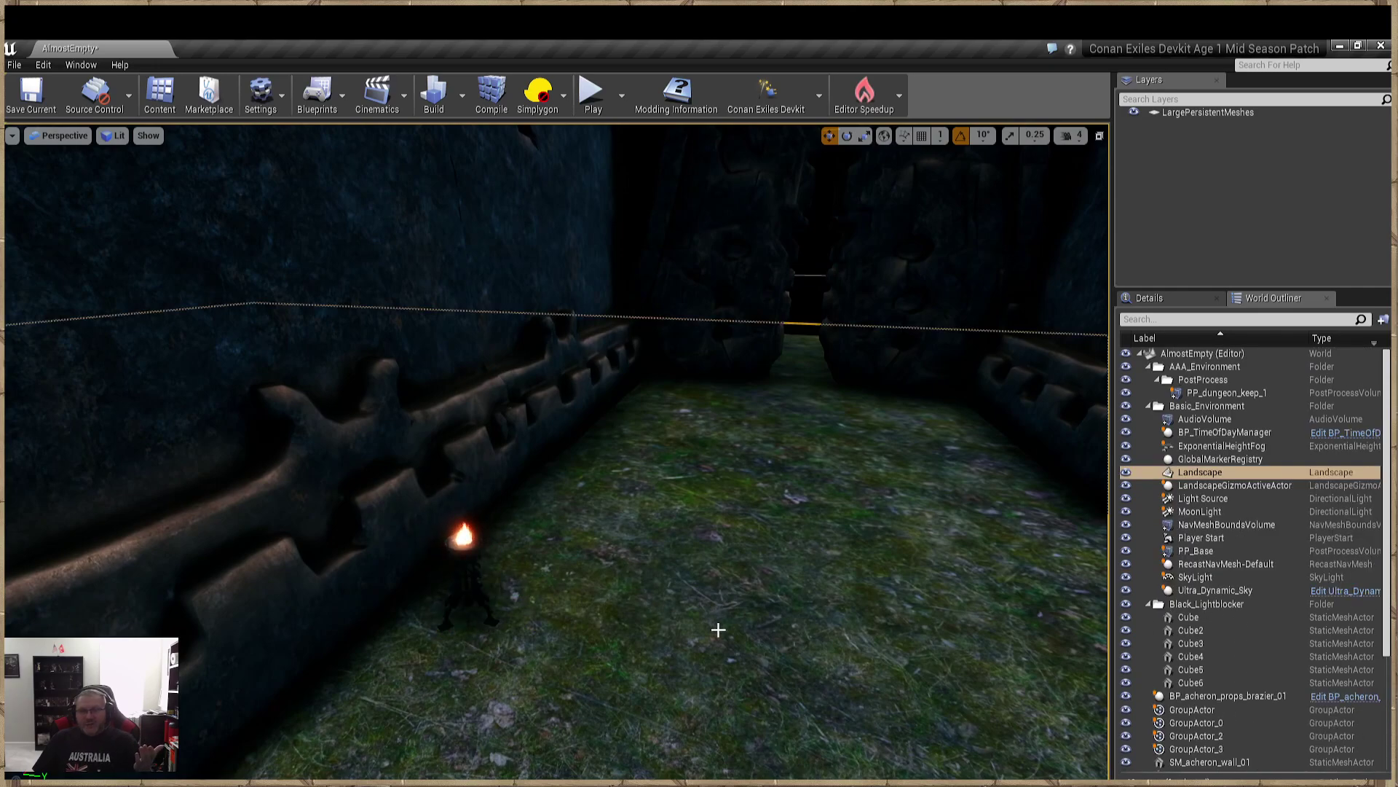
# Step: Find the Point Light among the placeable actors and place one just above the acheron brazier's flame
pyautogui.click(81, 65)
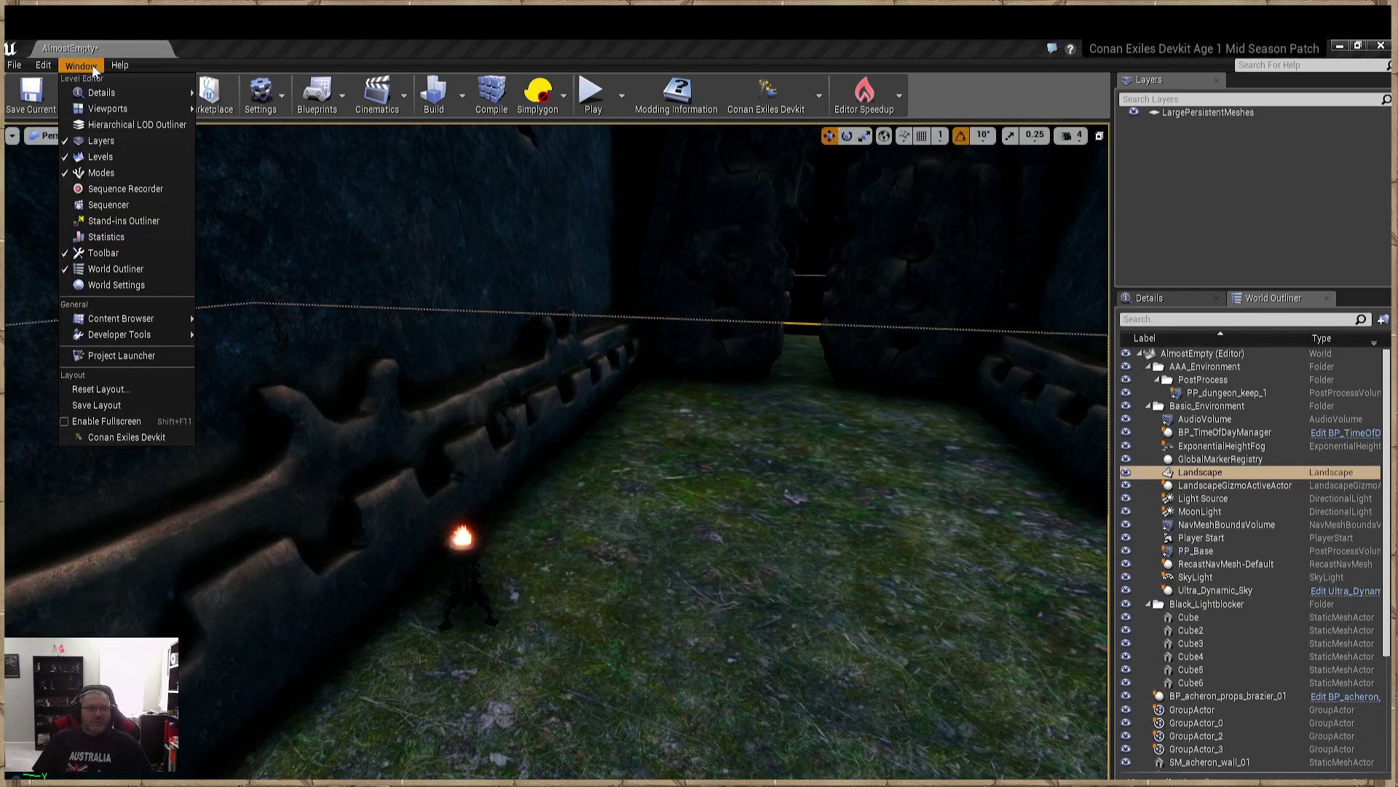
pyautogui.click(111, 170)
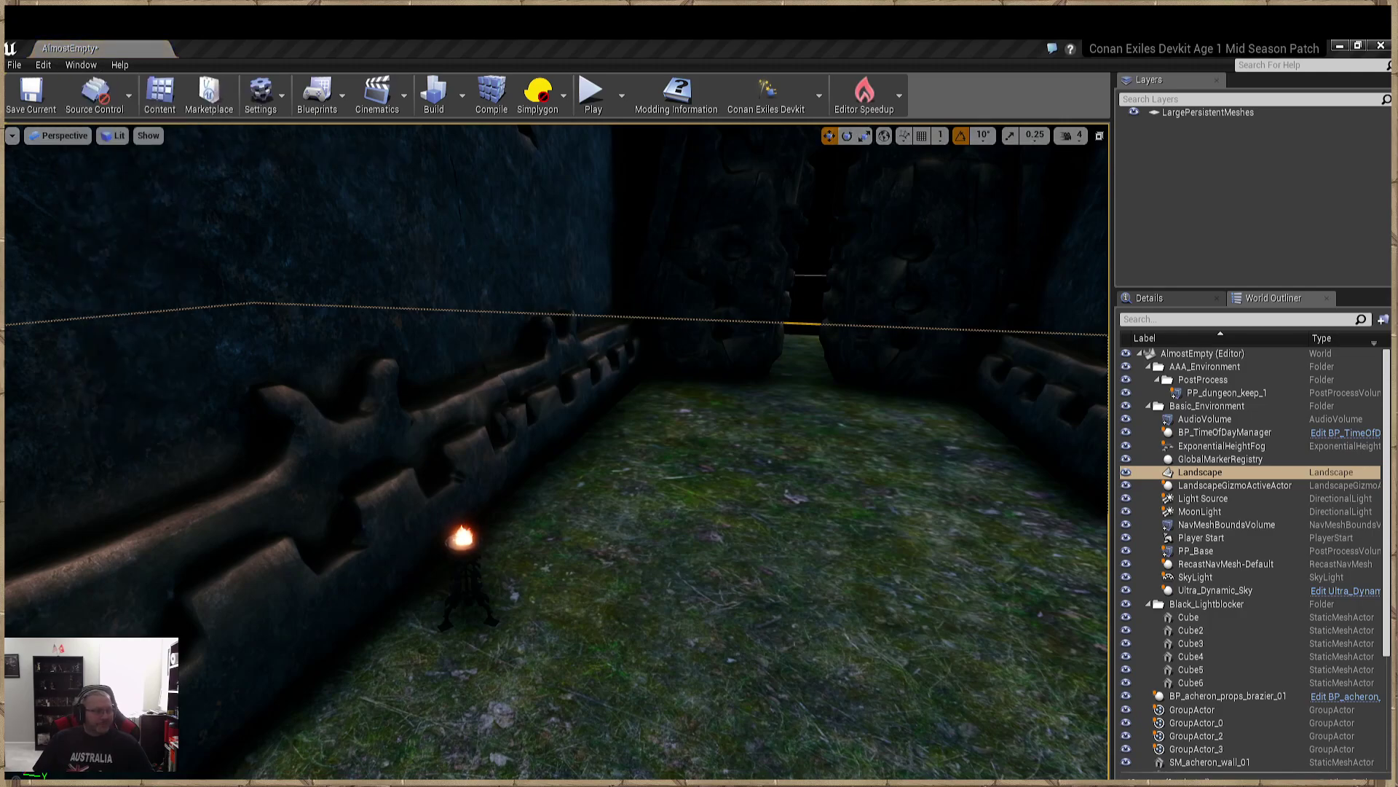
pyautogui.moveTo(376, 314); pyautogui.dragTo(166, 199)
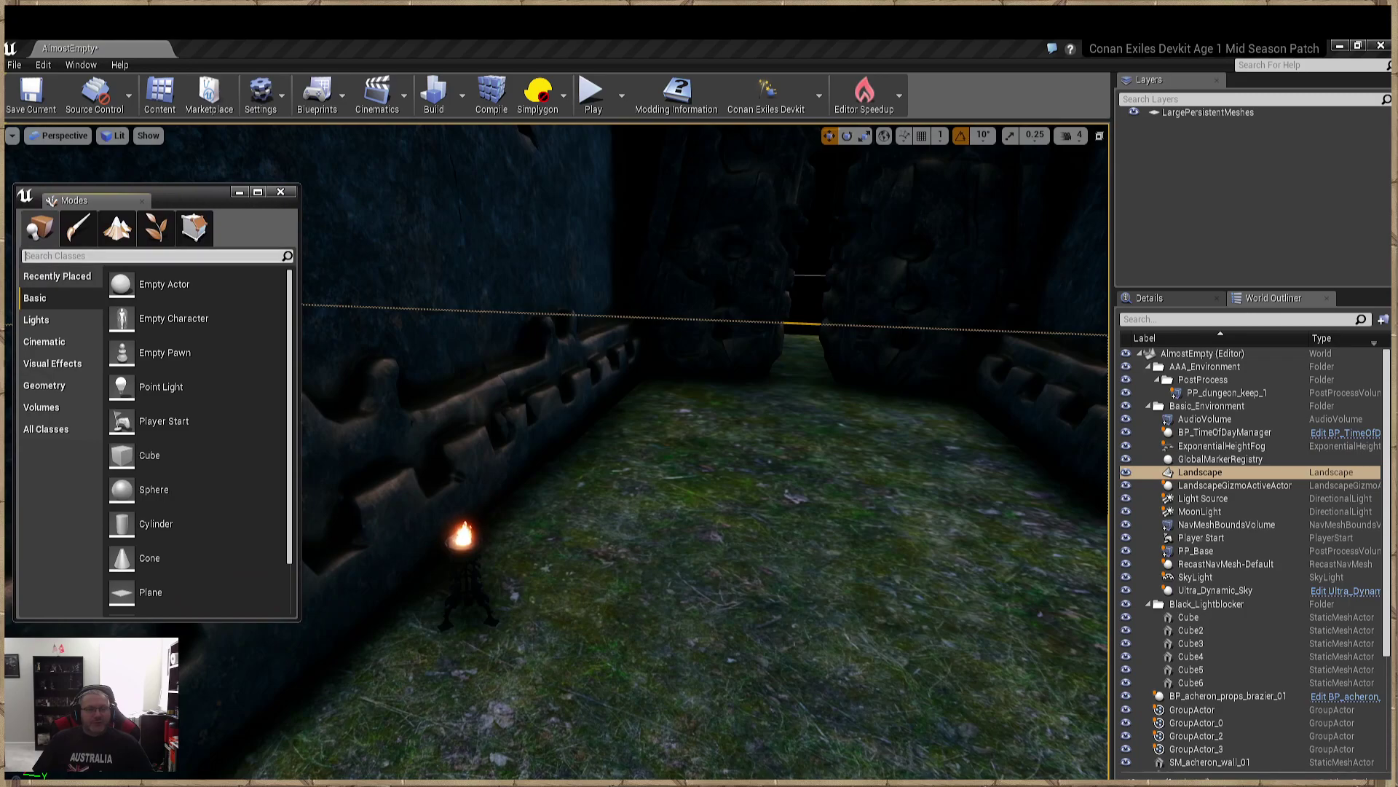
pyautogui.write('point')
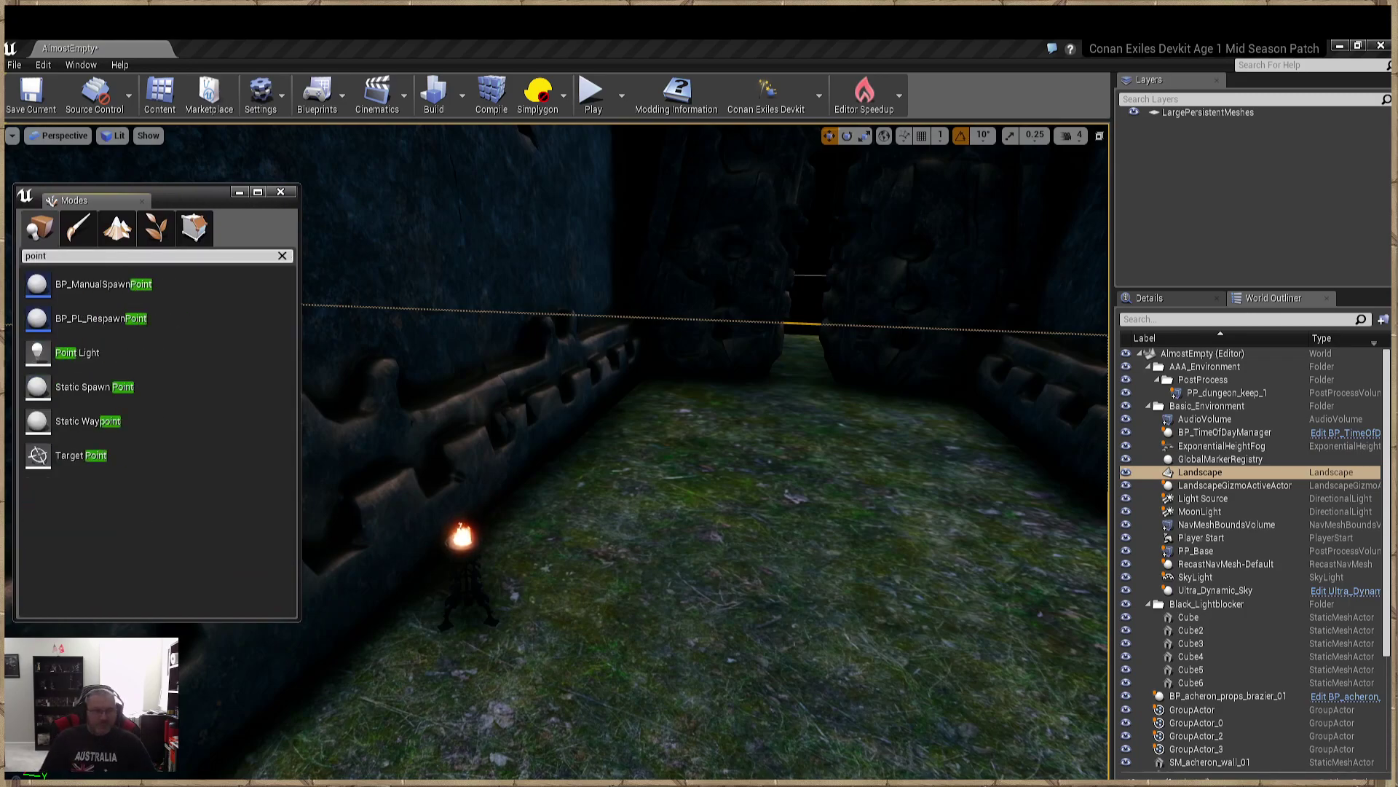
pyautogui.moveTo(73, 353); pyautogui.dragTo(462, 543)
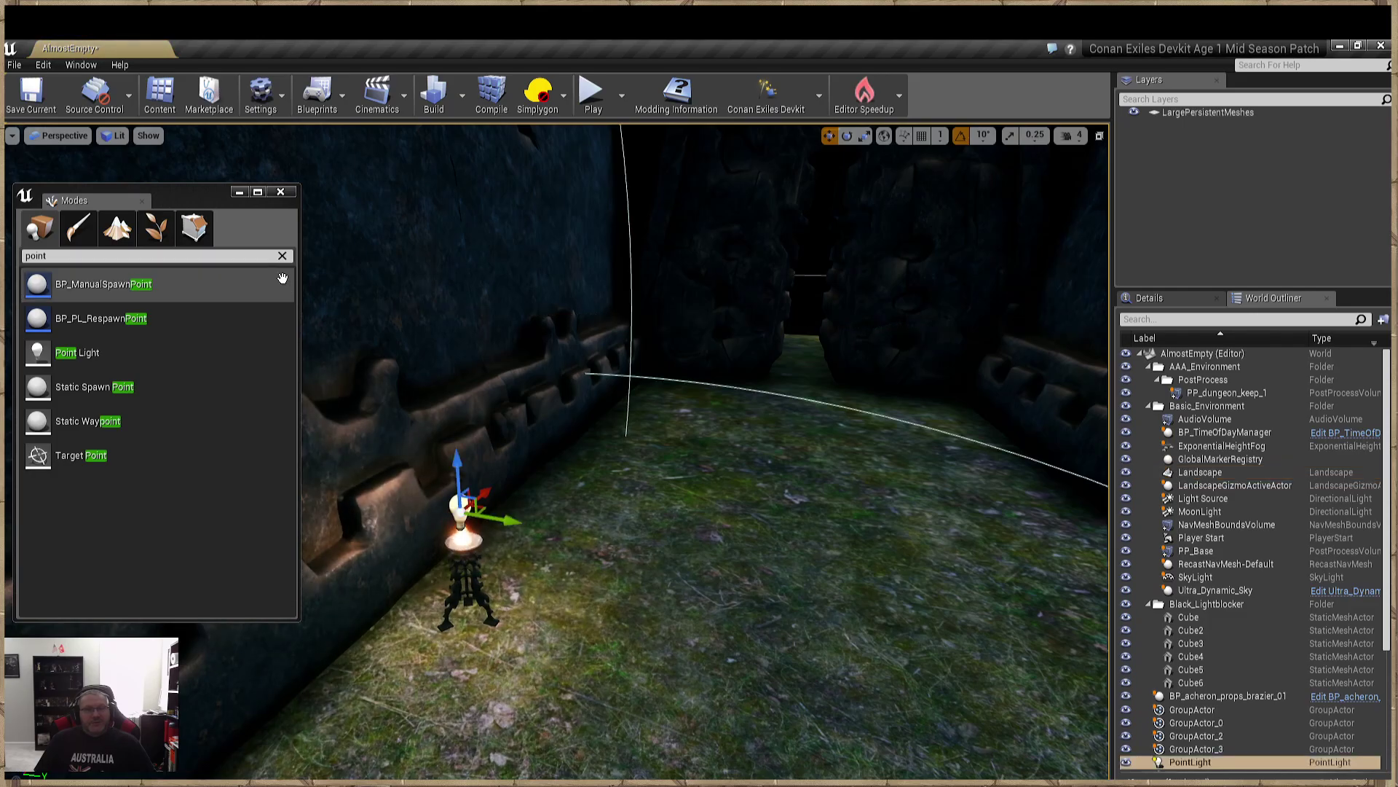
pyautogui.click(239, 191)
# Step: Tint the point light pink with RGB 255, 147, 186 and set its intensity to about 11,692
pyautogui.moveTo(362, 324); pyautogui.dragTo(510, 364, button='right')
pyautogui.moveTo(862, 452); pyautogui.dragTo(862, 493, button='right')
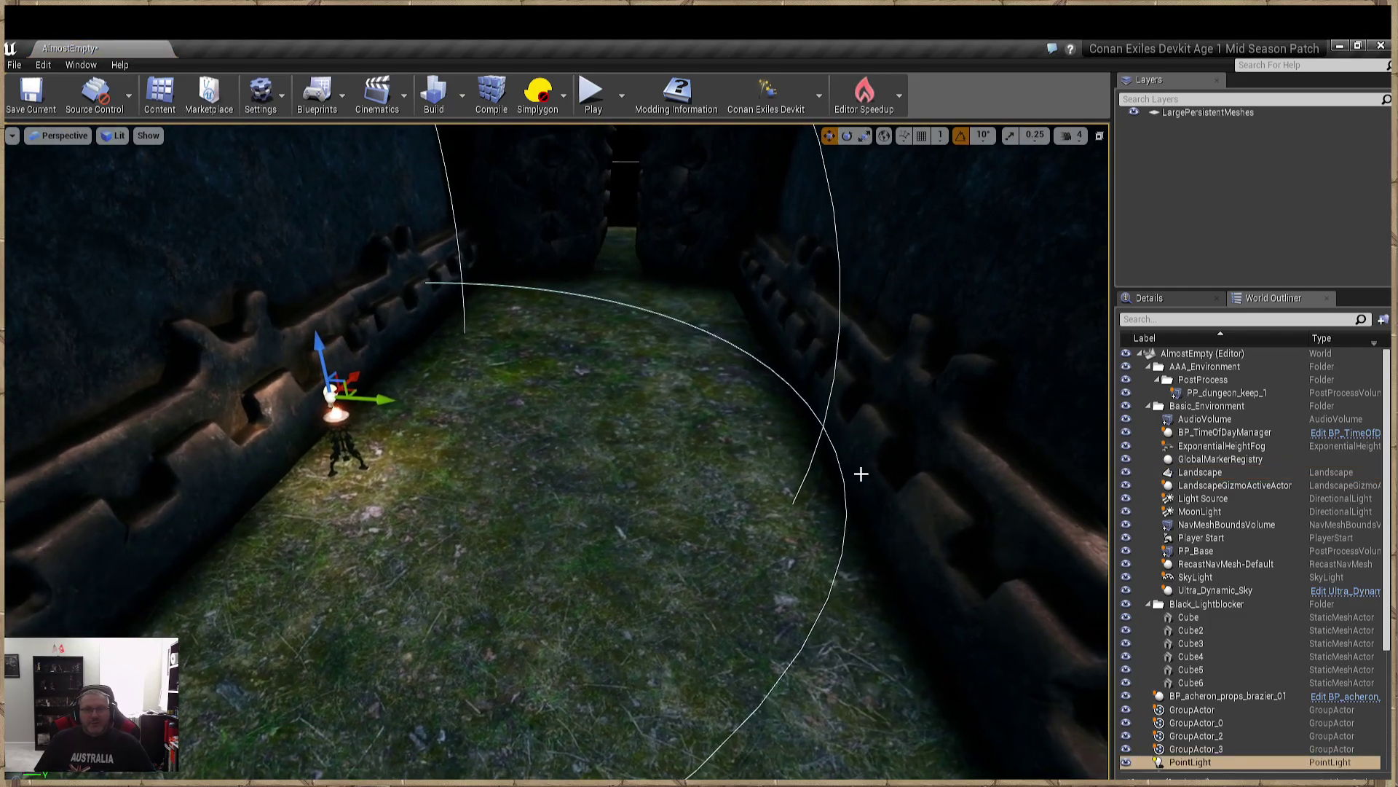
pyautogui.moveTo(612, 325); pyautogui.dragTo(554, 284, button='right')
pyautogui.press('w')
pyautogui.press('d')
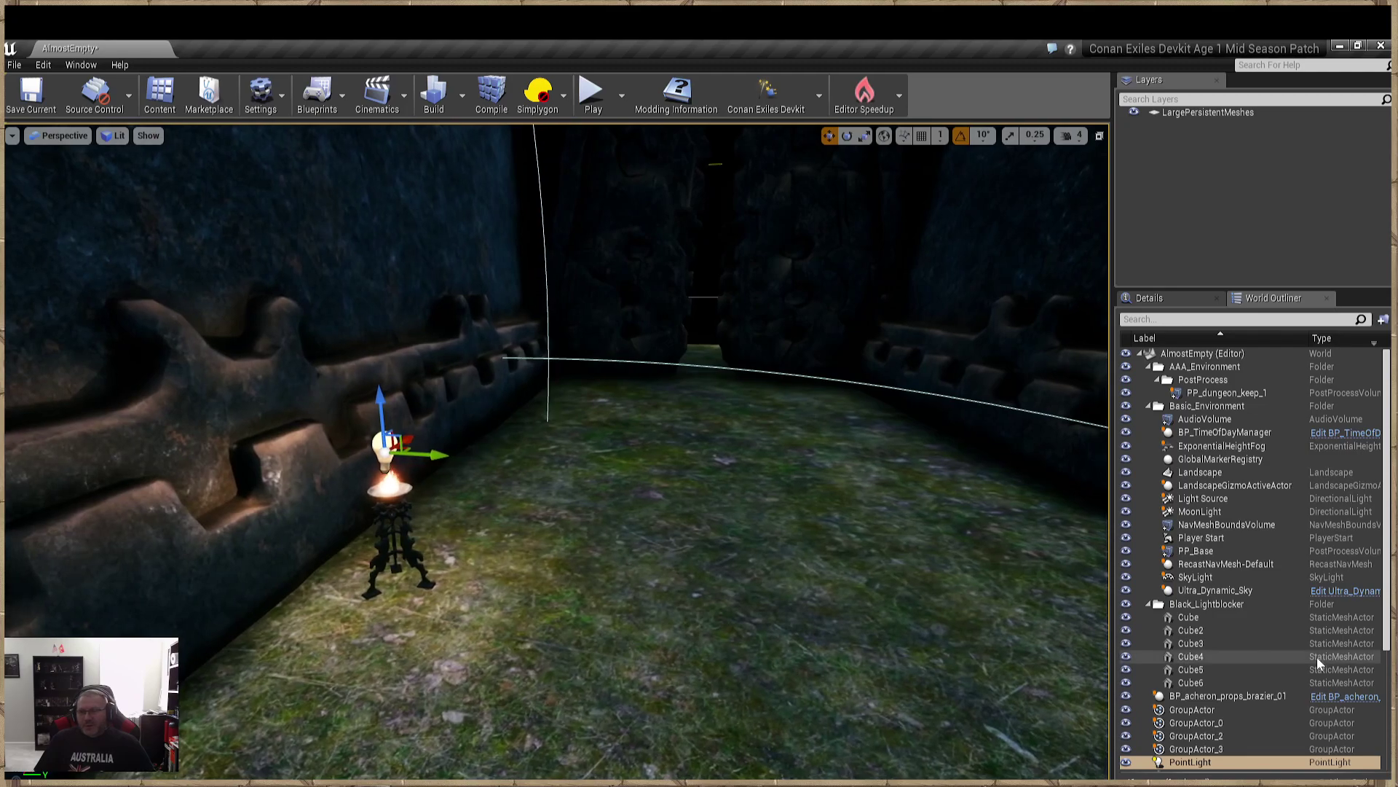
pyautogui.click(1193, 296)
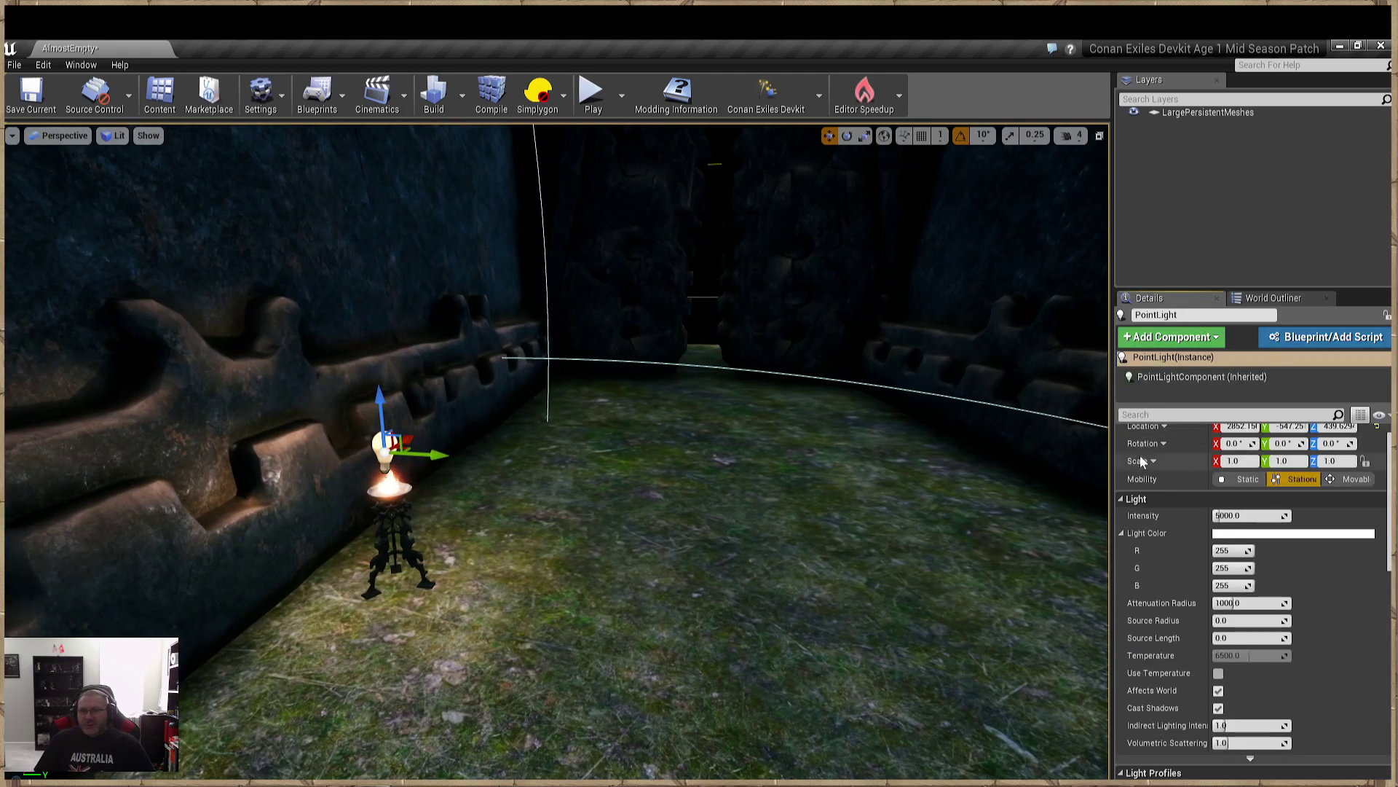
pyautogui.moveTo(1218, 516)
pyautogui.mouseDown()
pyautogui.moveTo(1282, 516)
pyautogui.moveTo(1242, 516)
pyautogui.mouseUp()
pyautogui.click(1232, 533)
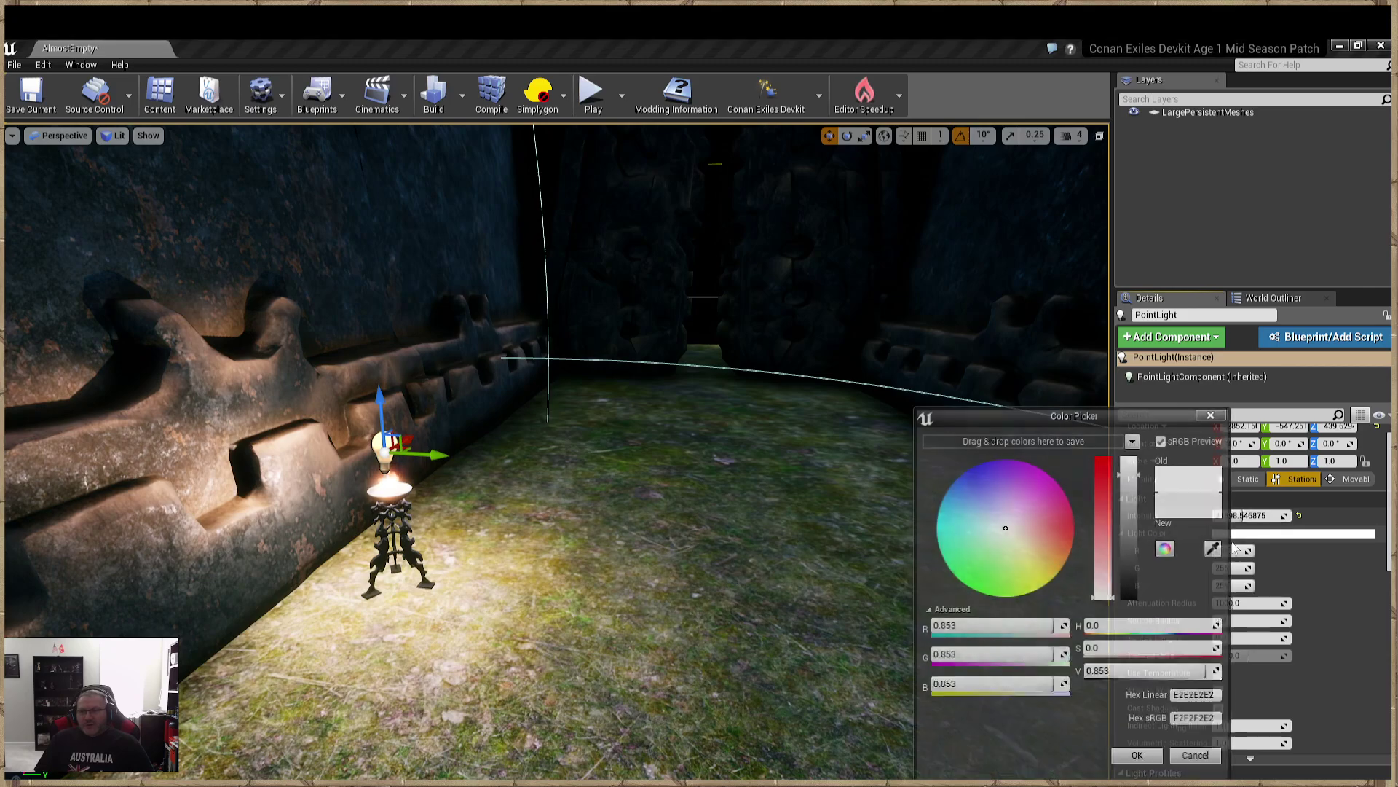
pyautogui.moveTo(1024, 533)
pyautogui.mouseDown()
pyautogui.moveTo(1058, 556)
pyautogui.moveTo(1049, 514)
pyautogui.moveTo(1033, 518)
pyautogui.mouseUp()
pyautogui.click(1213, 416)
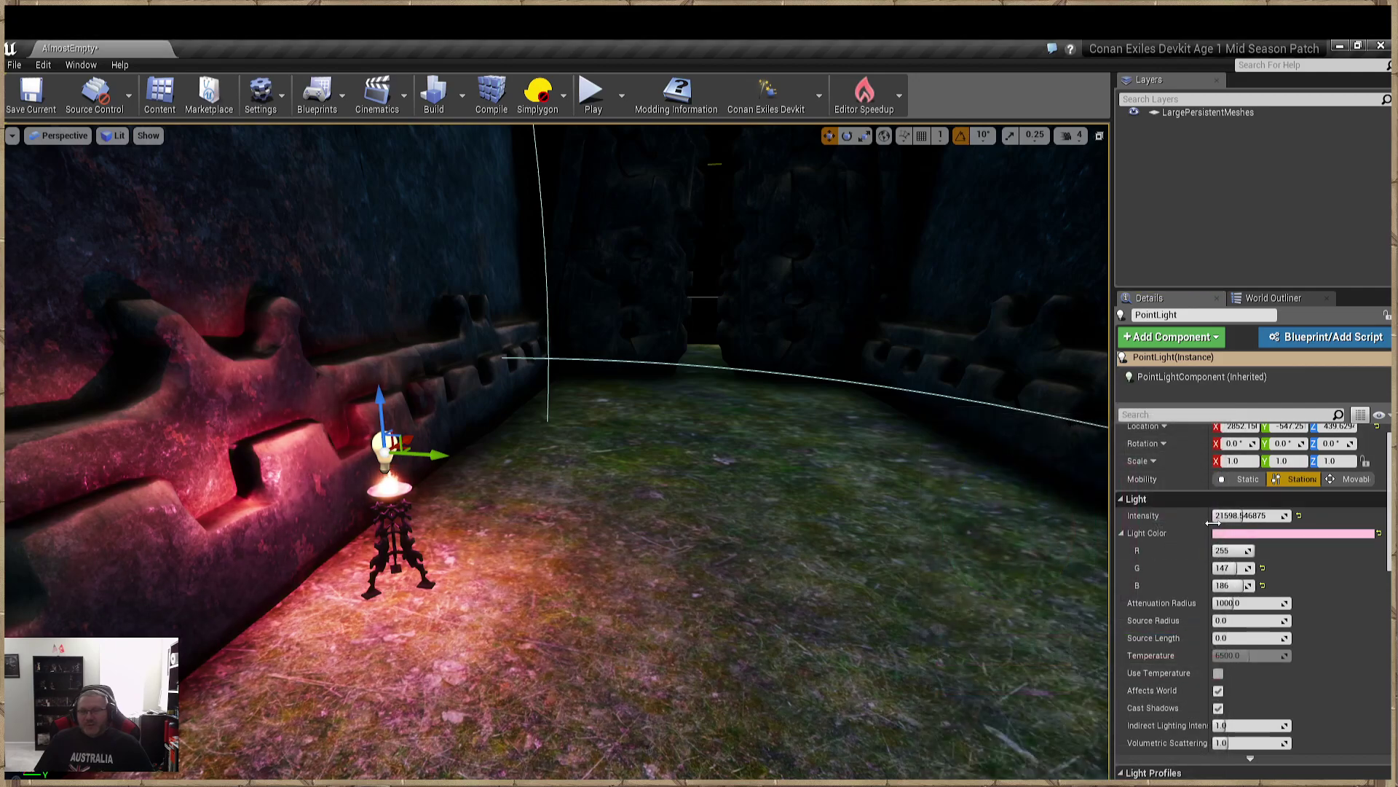
pyautogui.moveTo(1242, 515)
pyautogui.mouseDown()
pyautogui.moveTo(1217, 514)
pyautogui.moveTo(1230, 515)
pyautogui.mouseUp()
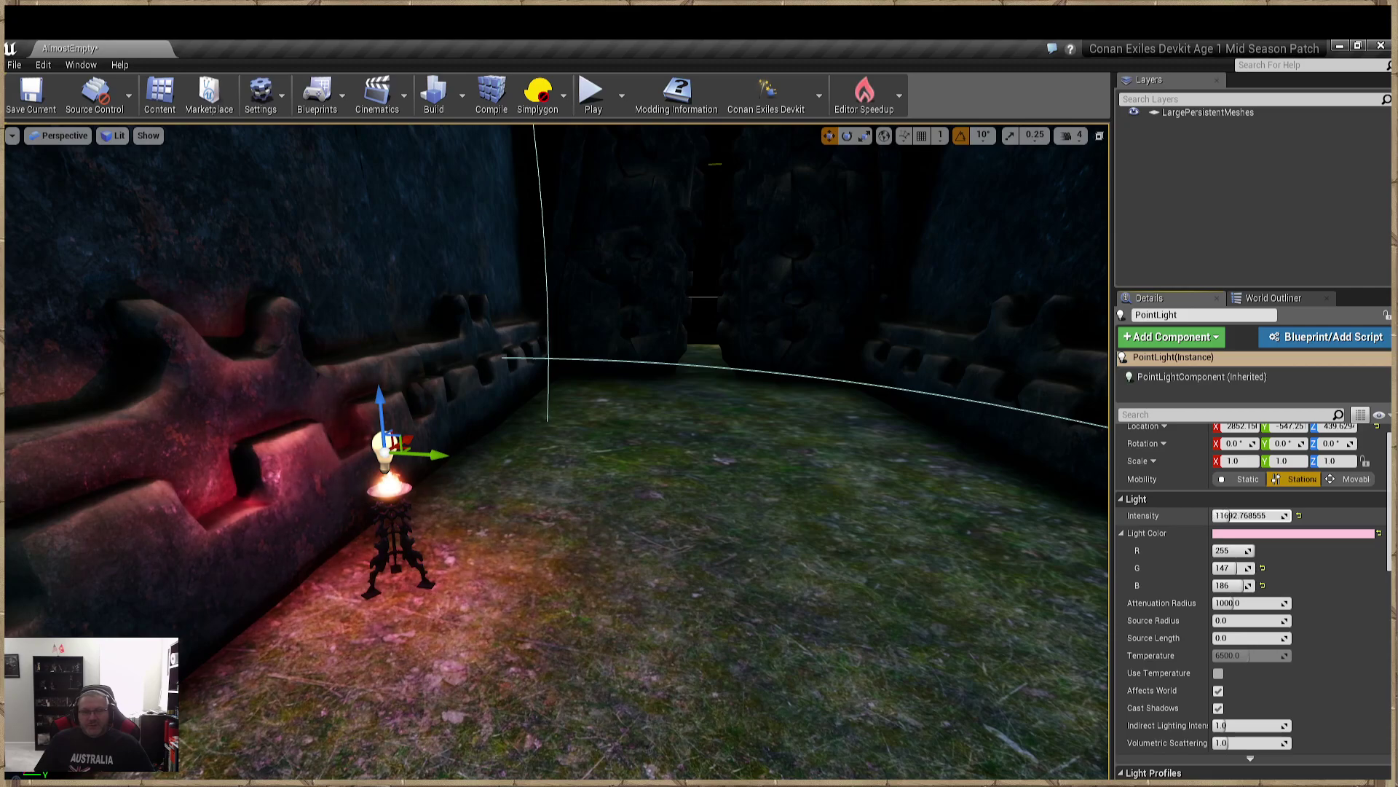